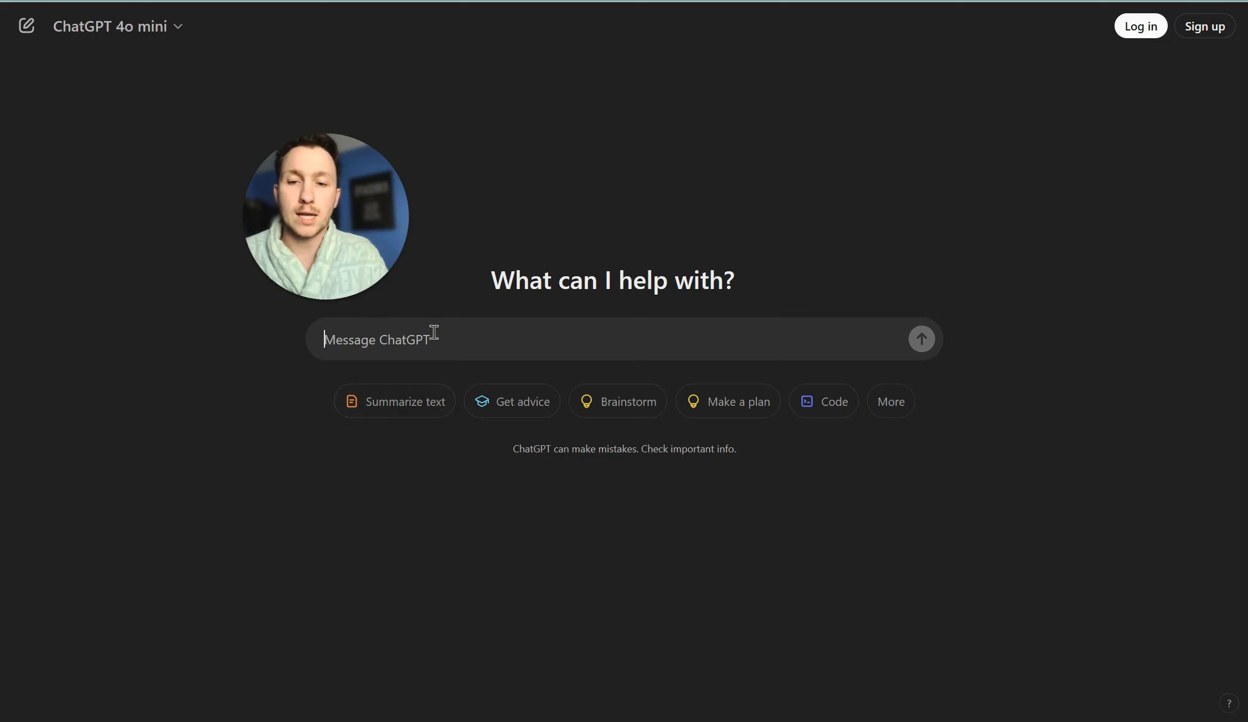
# Step: Write the prompt "i need very simple very clear instructions for someone to give me access to there facebook page."
pyautogui.write('i nee')
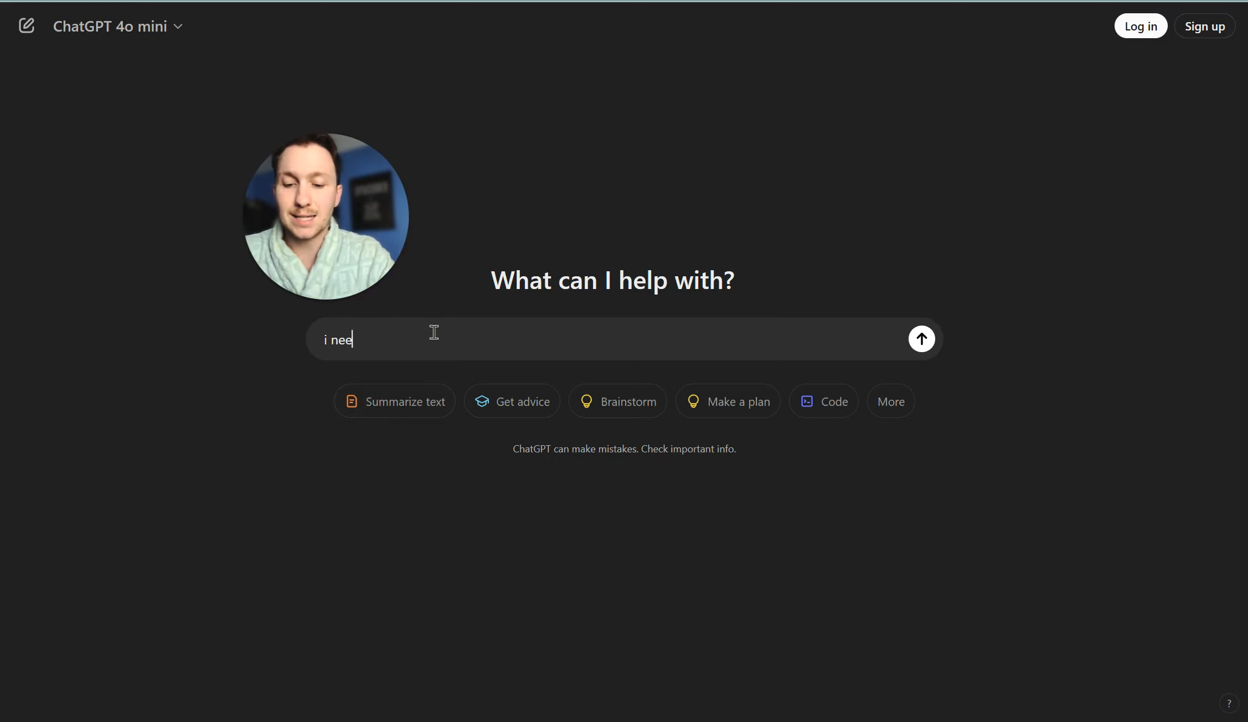
pyautogui.write('d very simp')
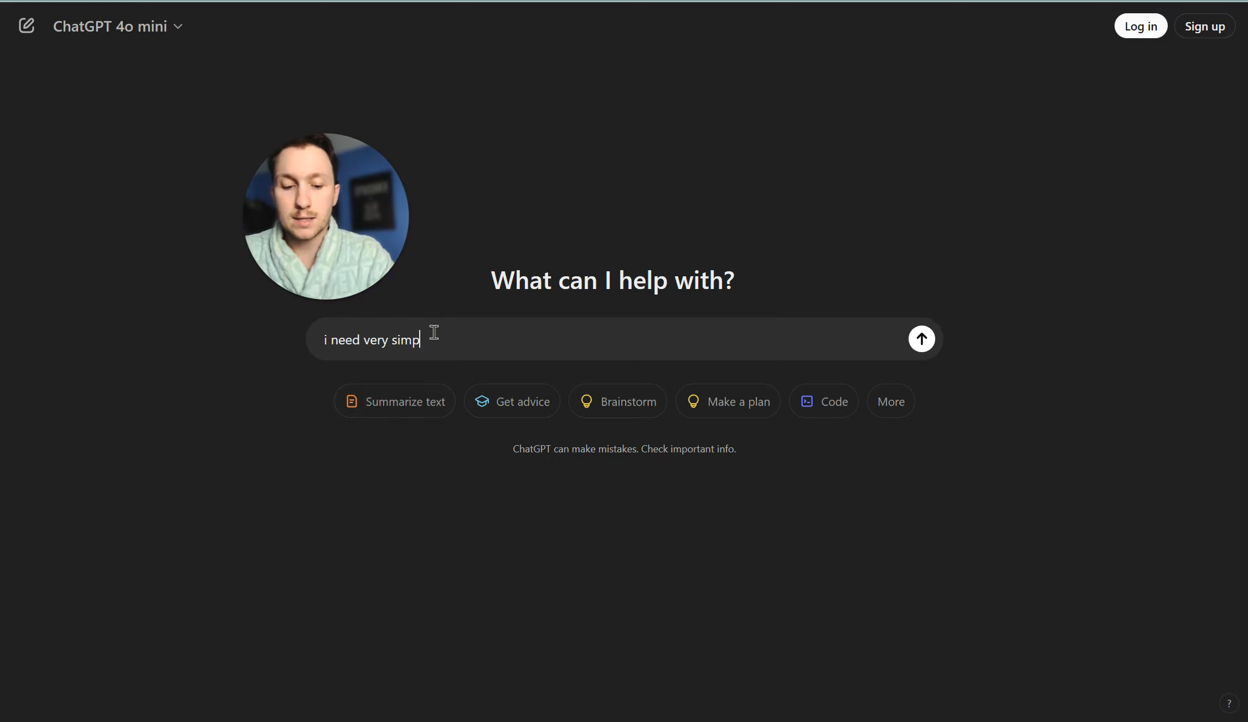
pyautogui.write('le very')
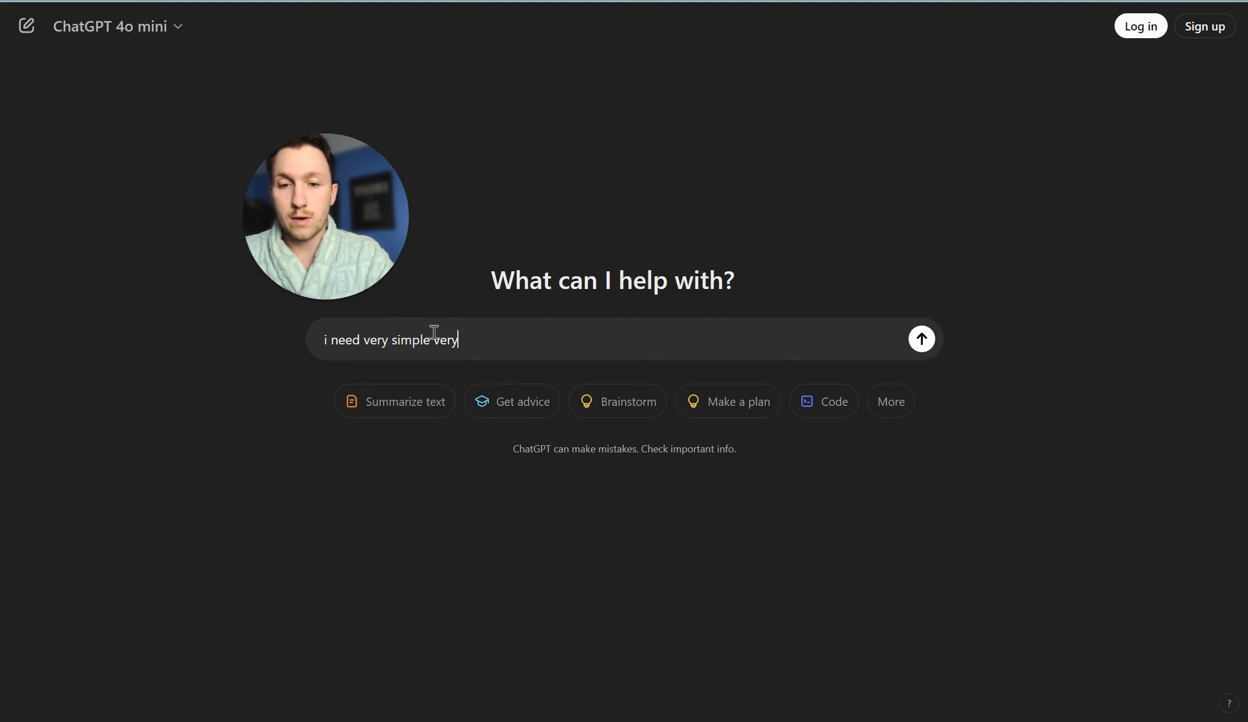
pyautogui.write(' clear instr')
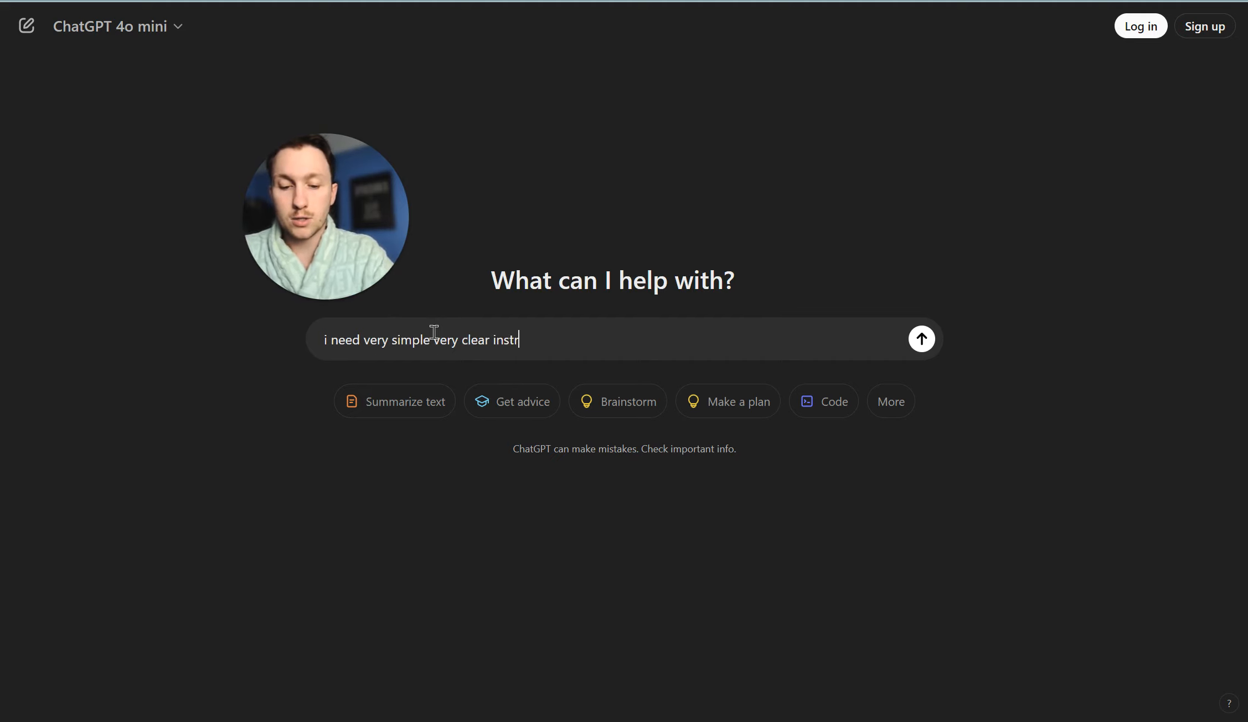
pyautogui.write('uctions for ')
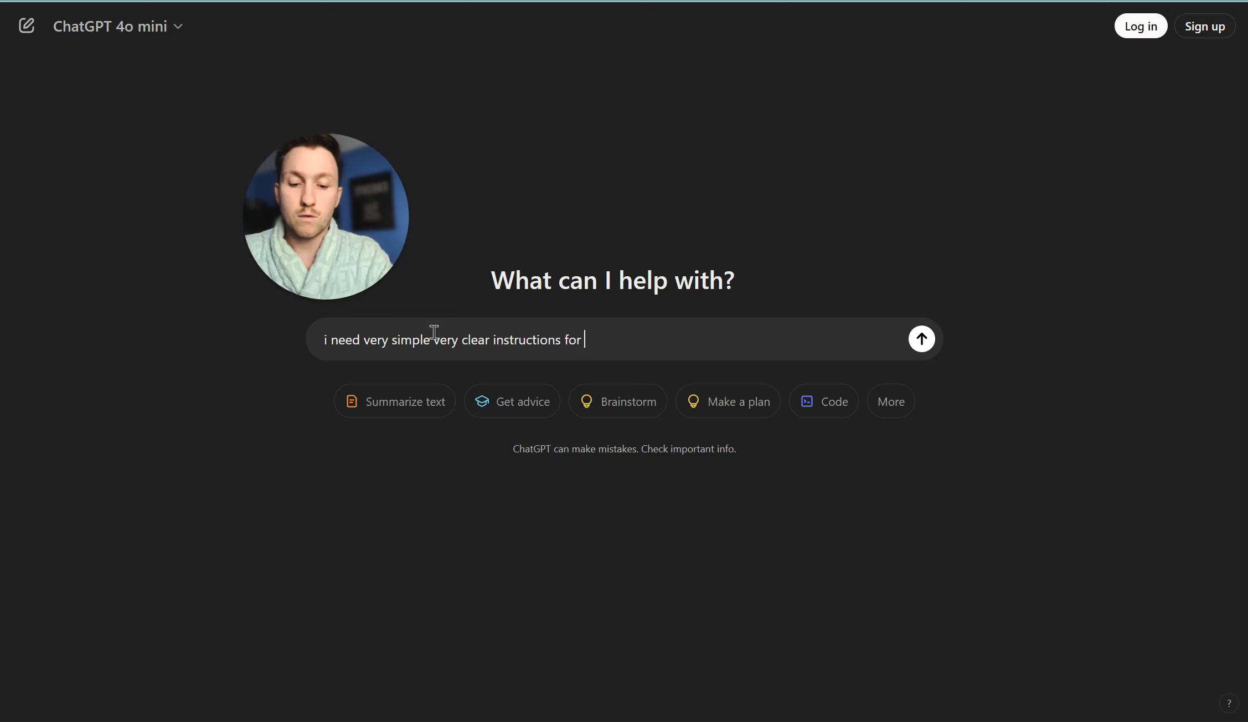
pyautogui.write('someone ')
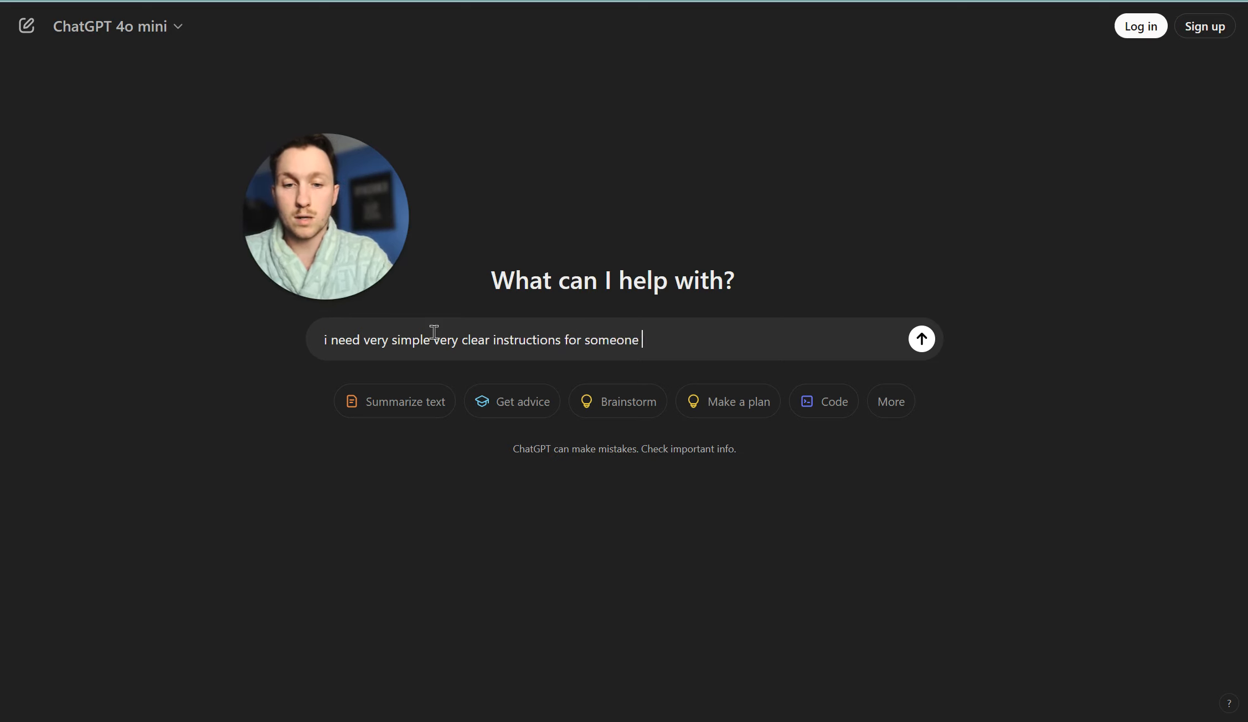
pyautogui.write('to give me')
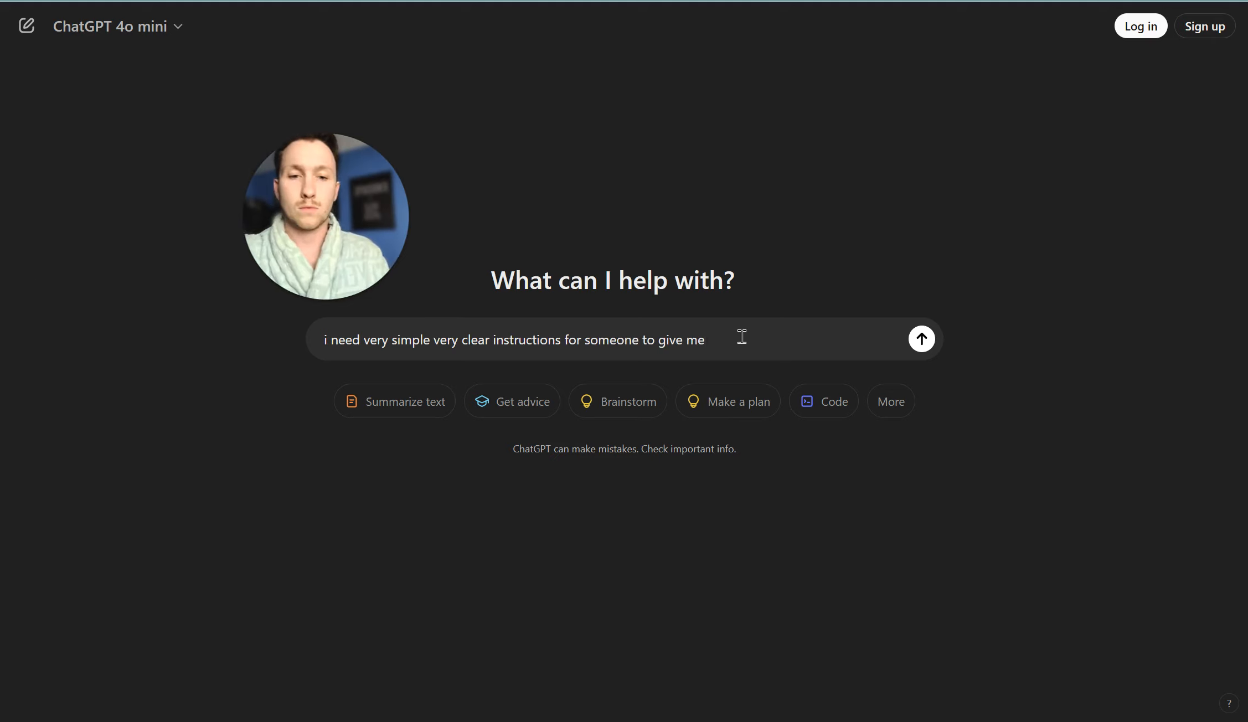
pyautogui.write(' a')
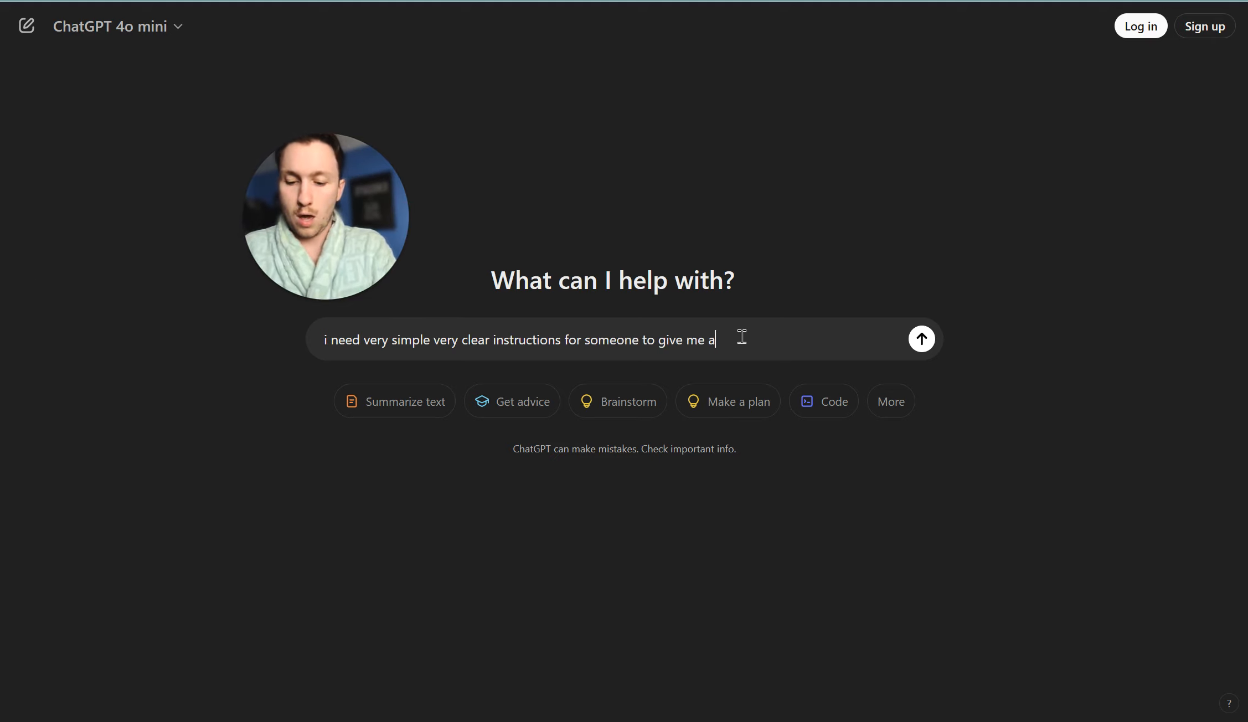
pyautogui.write('ccess to ')
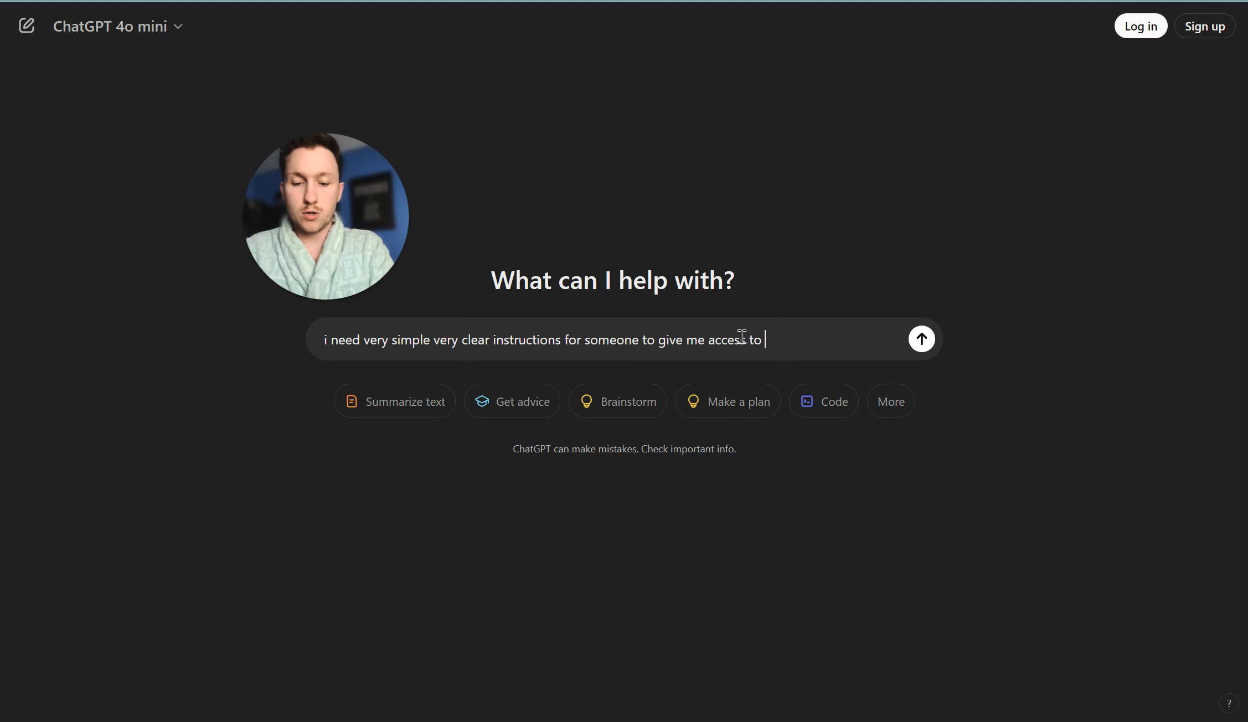
pyautogui.write('there')
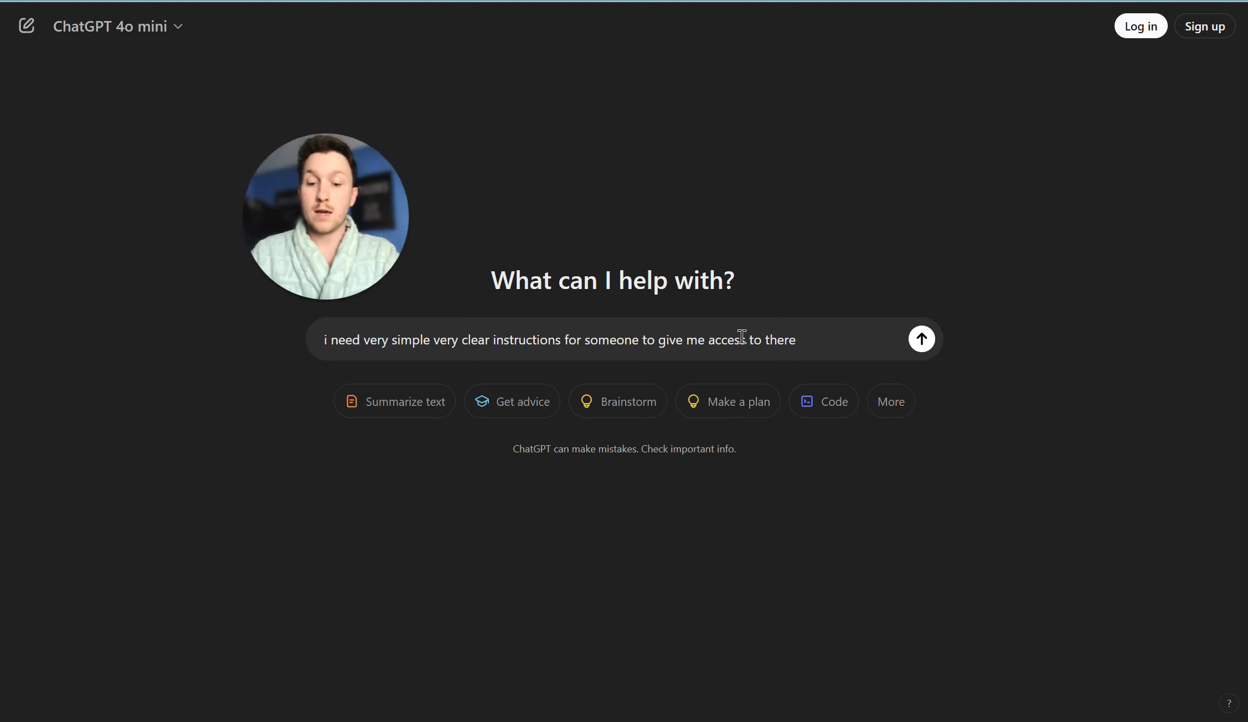
pyautogui.write(' facebo')
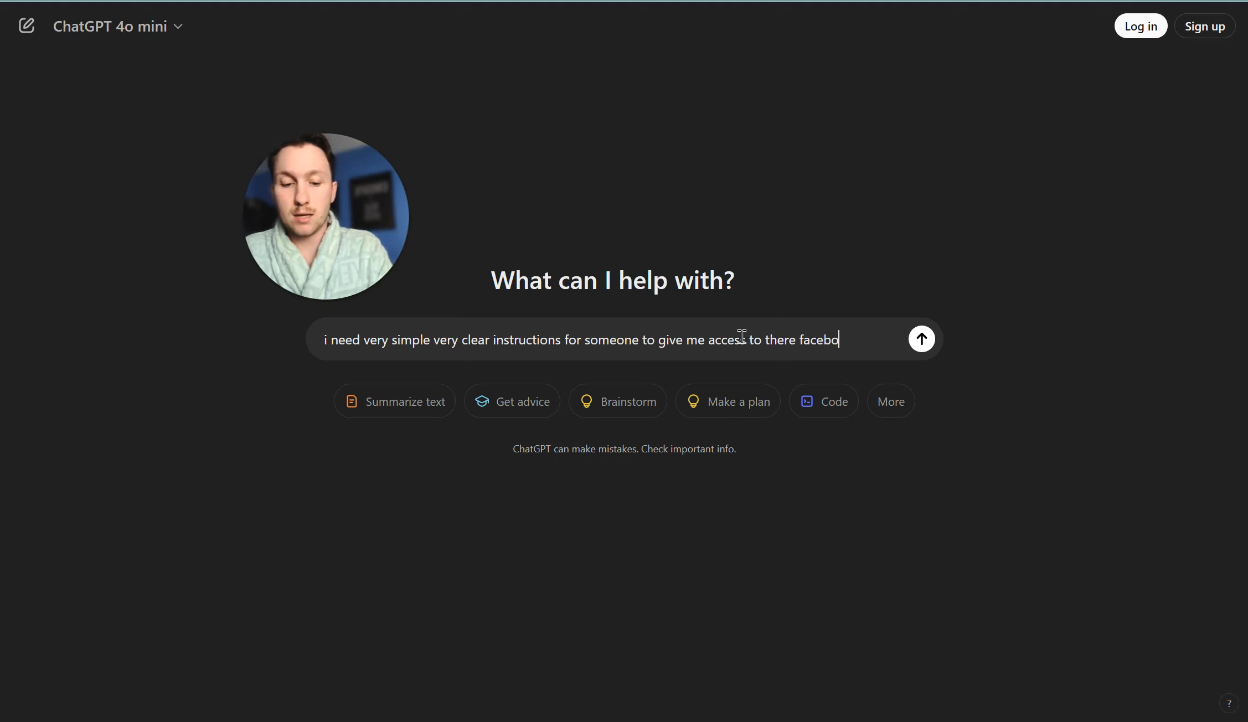
pyautogui.write('ok page')
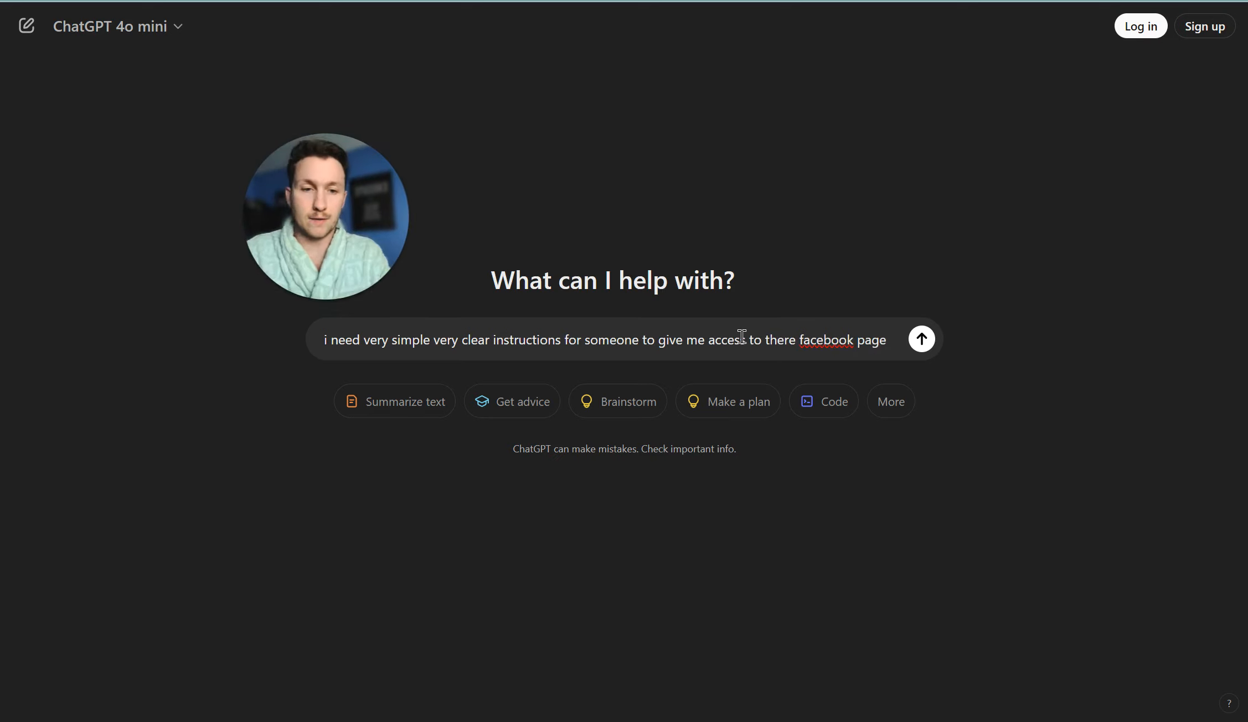
pyautogui.write('. ')
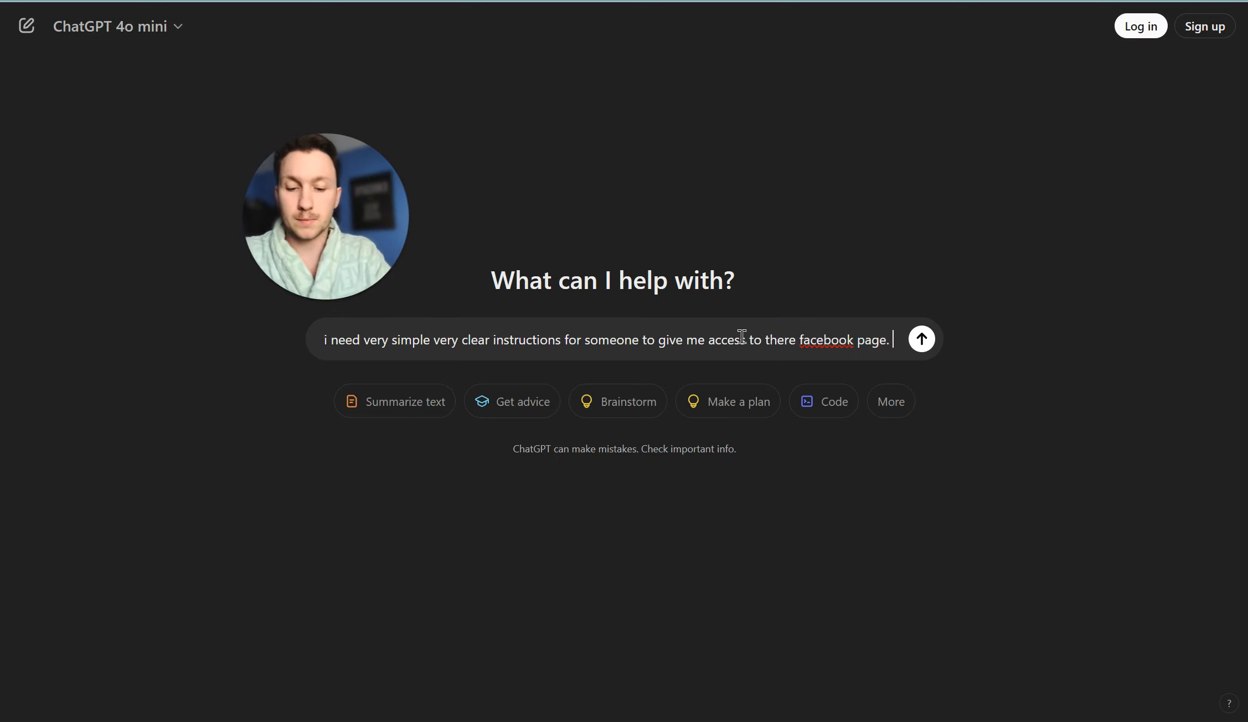
# Step: Add "they are not good at tech so i need this simple" to the prompt and send it
pyautogui.write('they are not g')
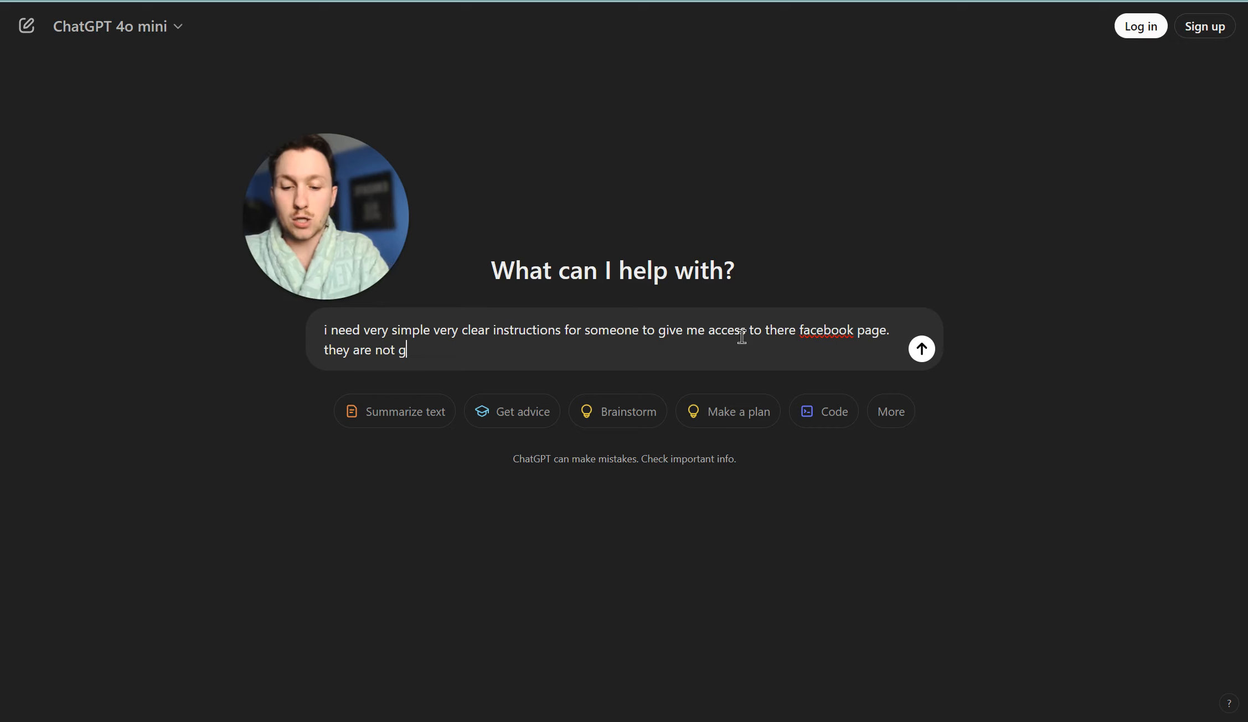
pyautogui.write('ood at tec')
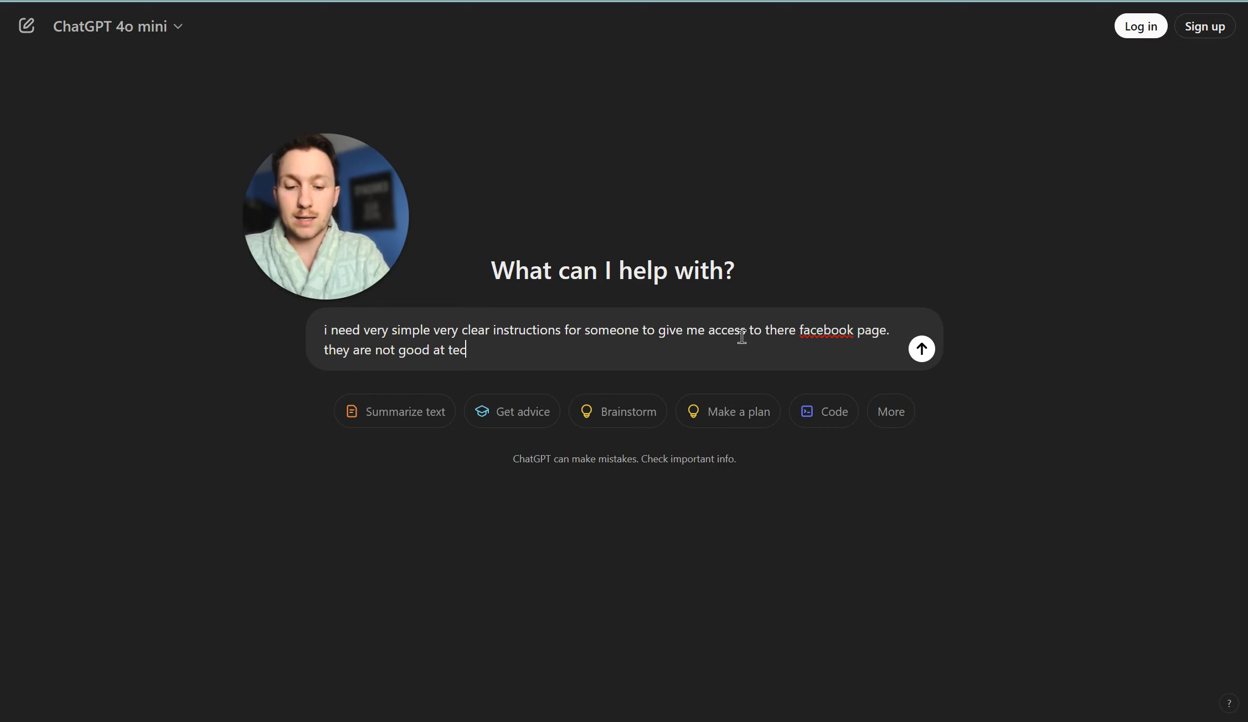
pyautogui.write('h so i need')
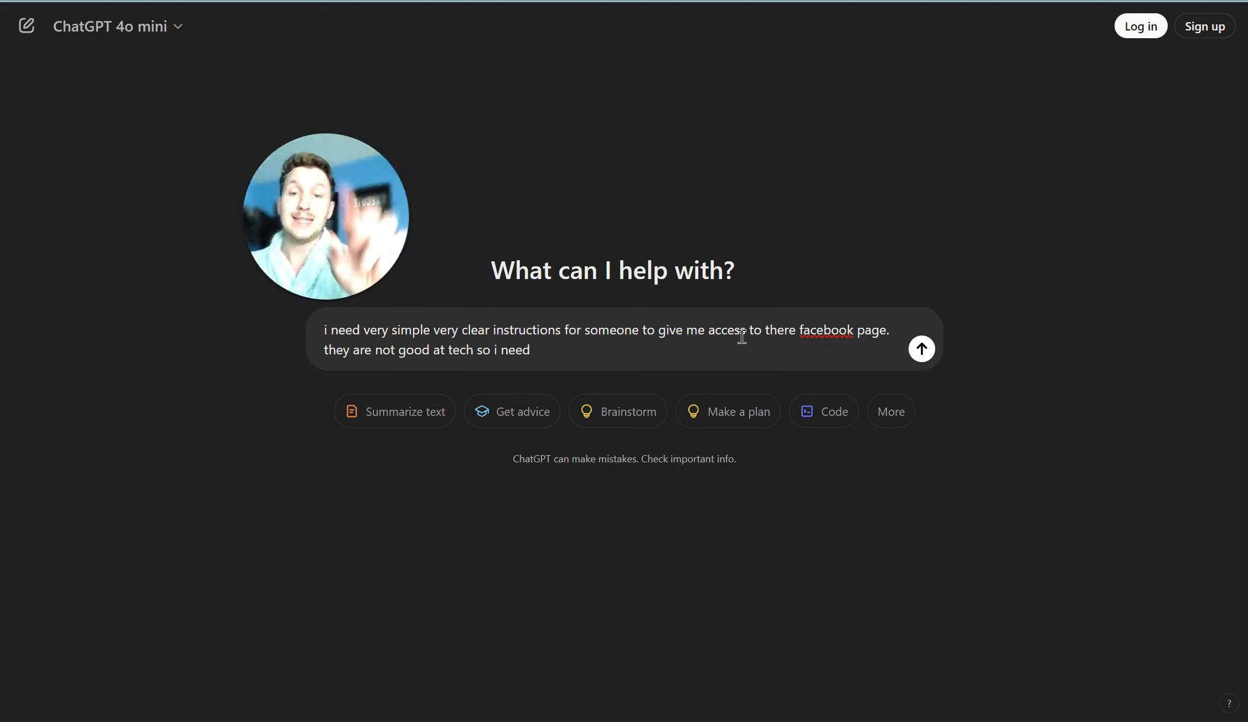
pyautogui.write(' this simple')
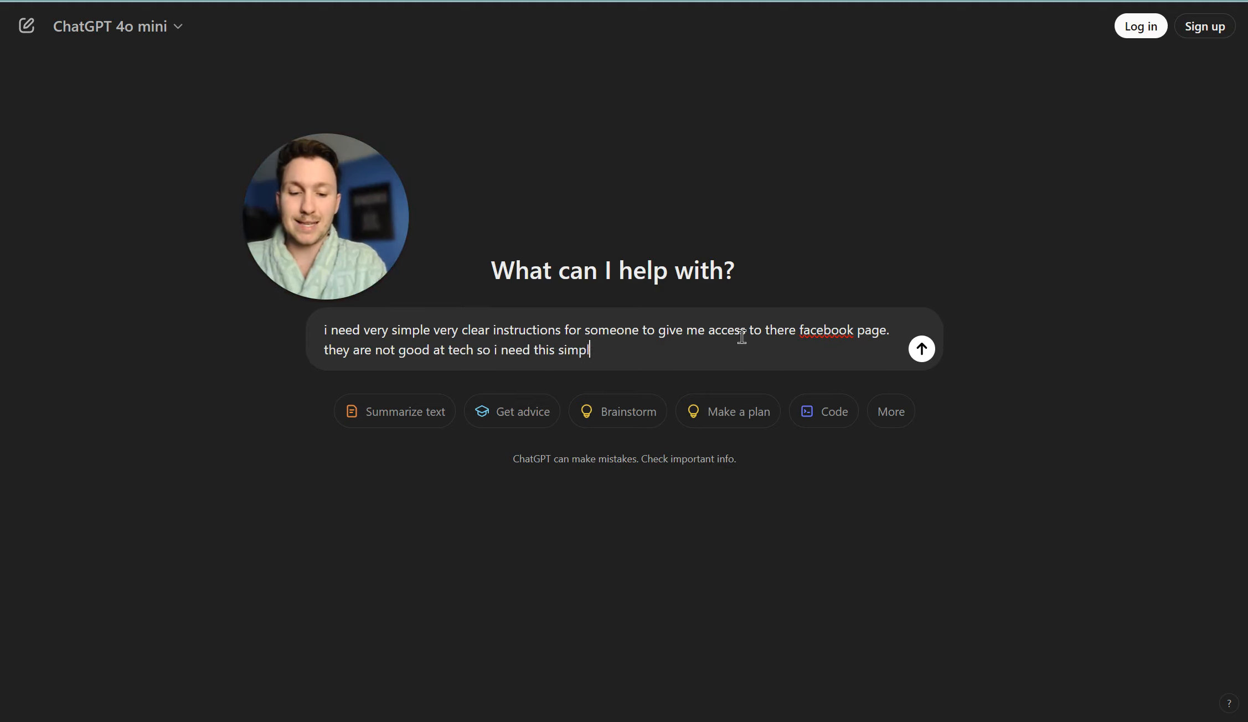
pyautogui.press('Return')
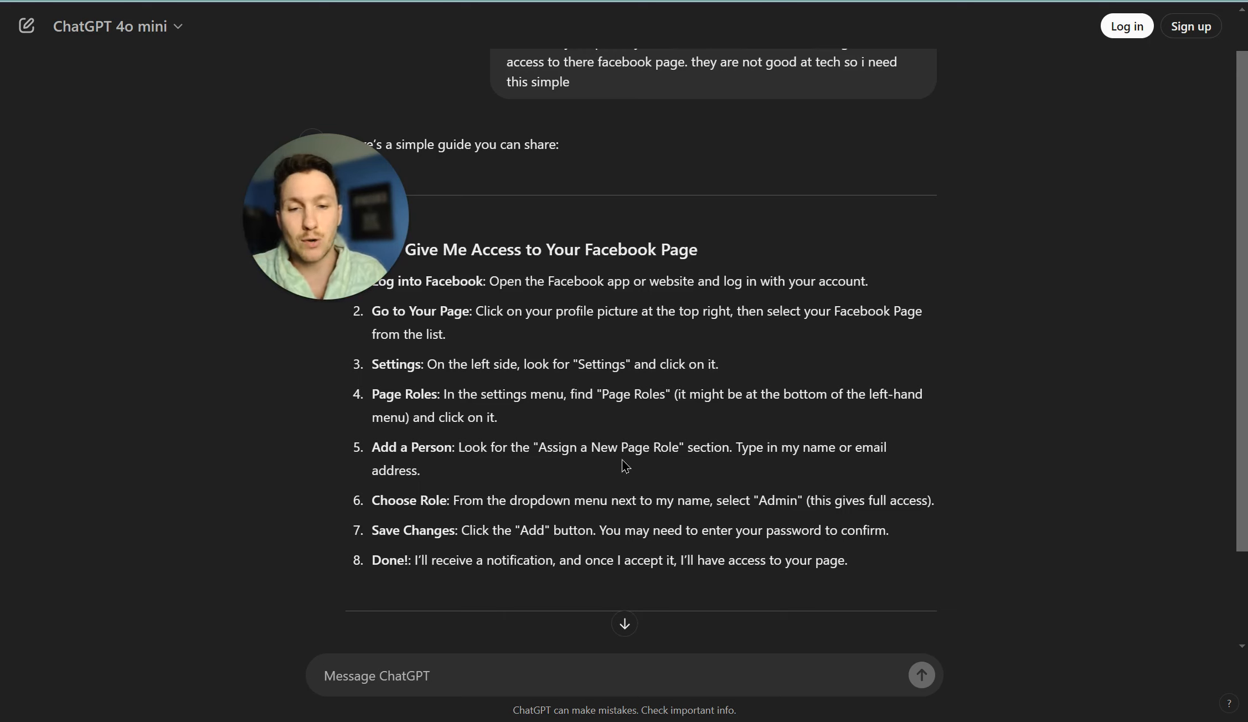
# Step: Read through the generated Facebook page access guide and highlight its eight numbered instructions
pyautogui.scroll(-2, 570, 416)
pyautogui.scroll(3, 660, 443)
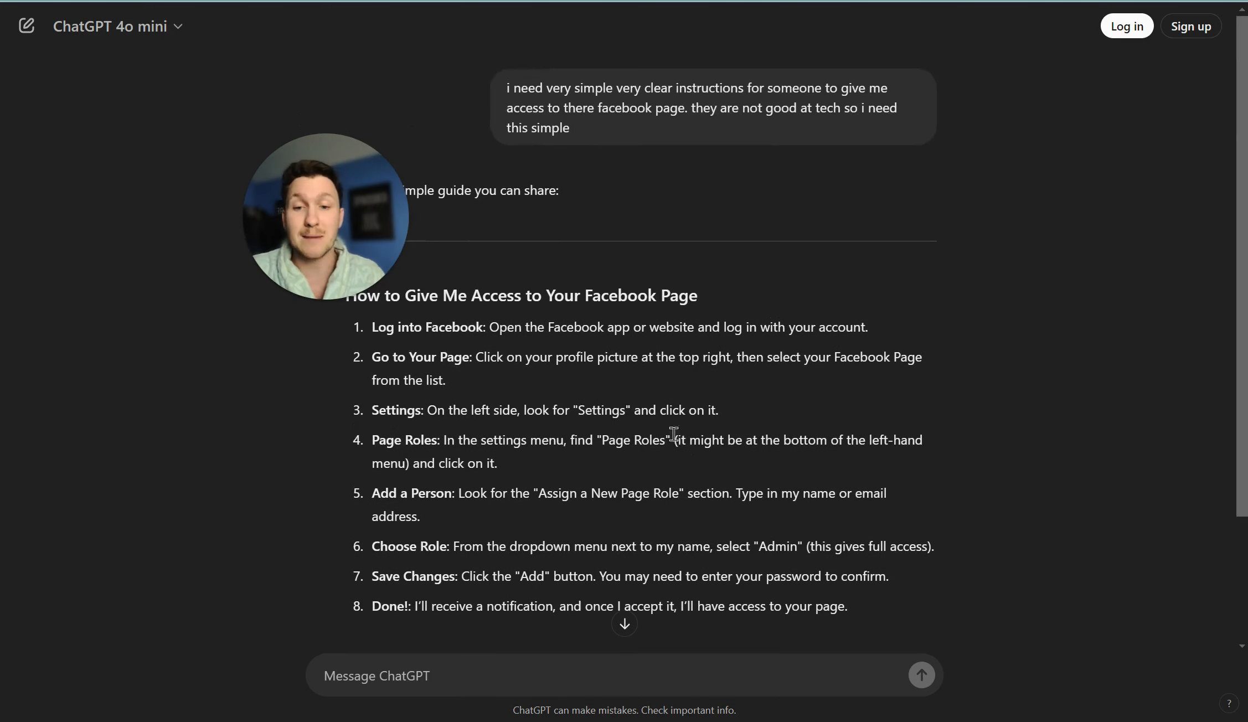
pyautogui.moveTo(370, 326); pyautogui.dragTo(861, 597)
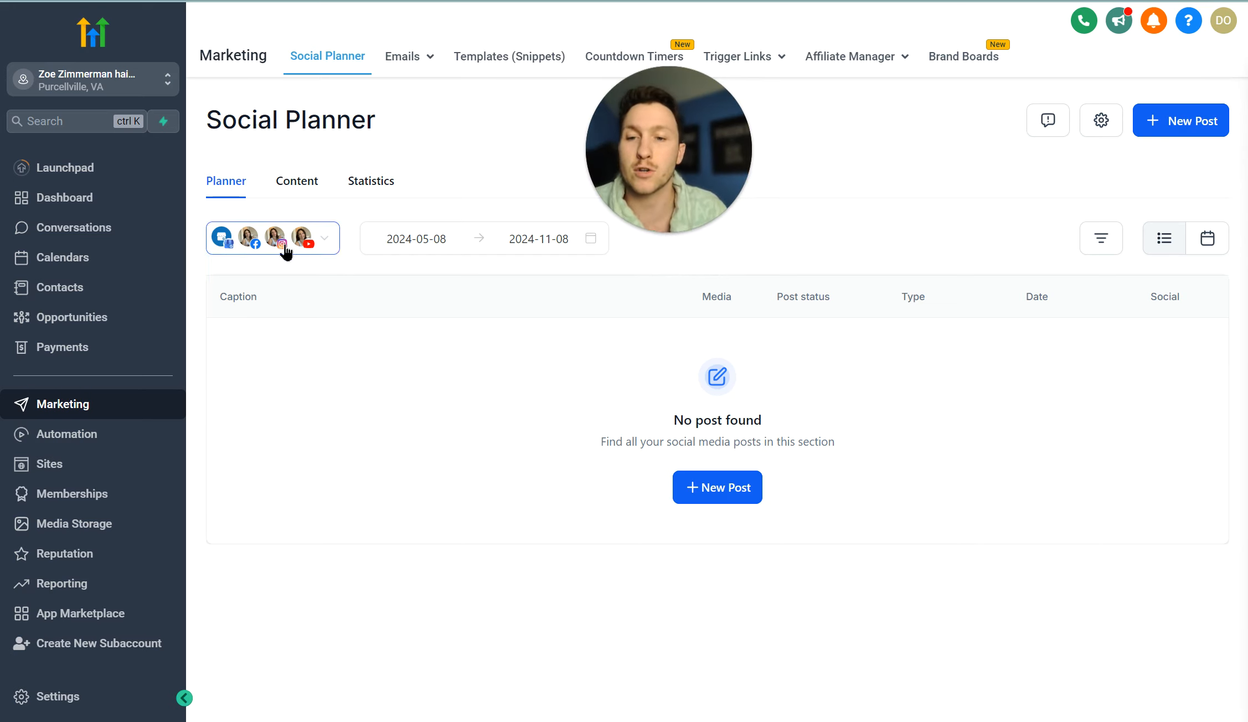
# Step: In the HighLevel Social Planner, inspect the list of connected social accounts and close it
pyautogui.click(321, 237)
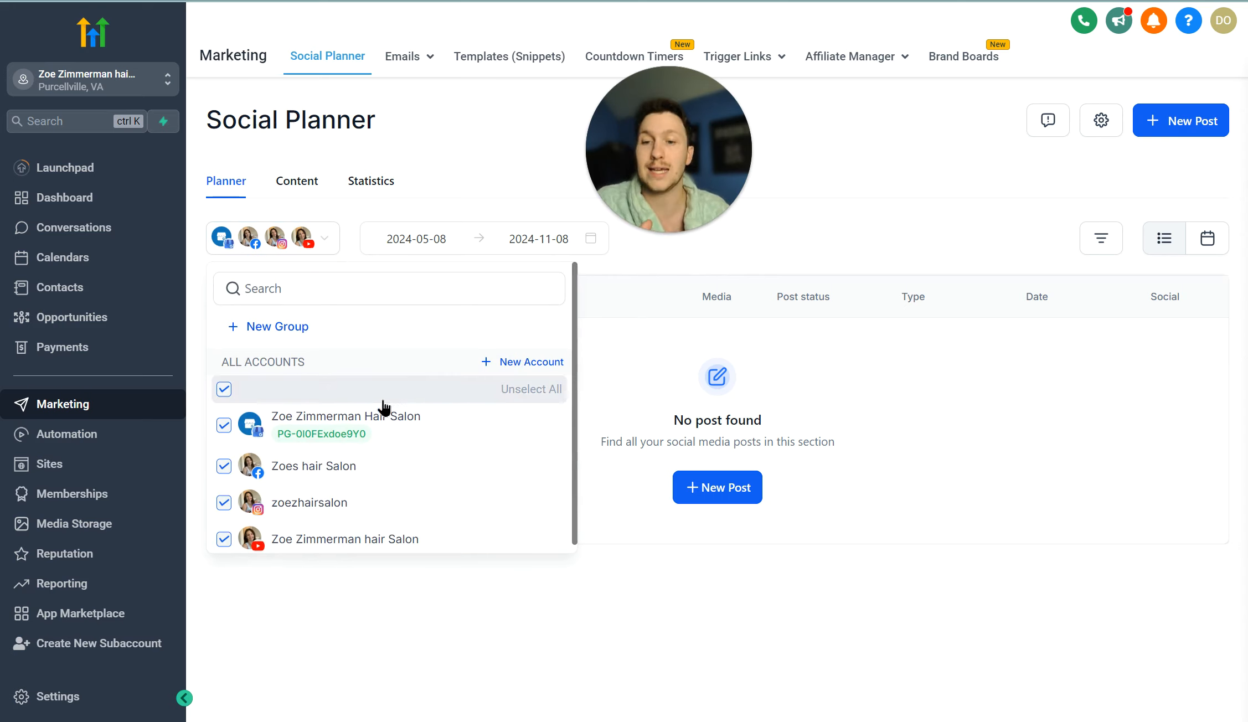
pyautogui.click(409, 597)
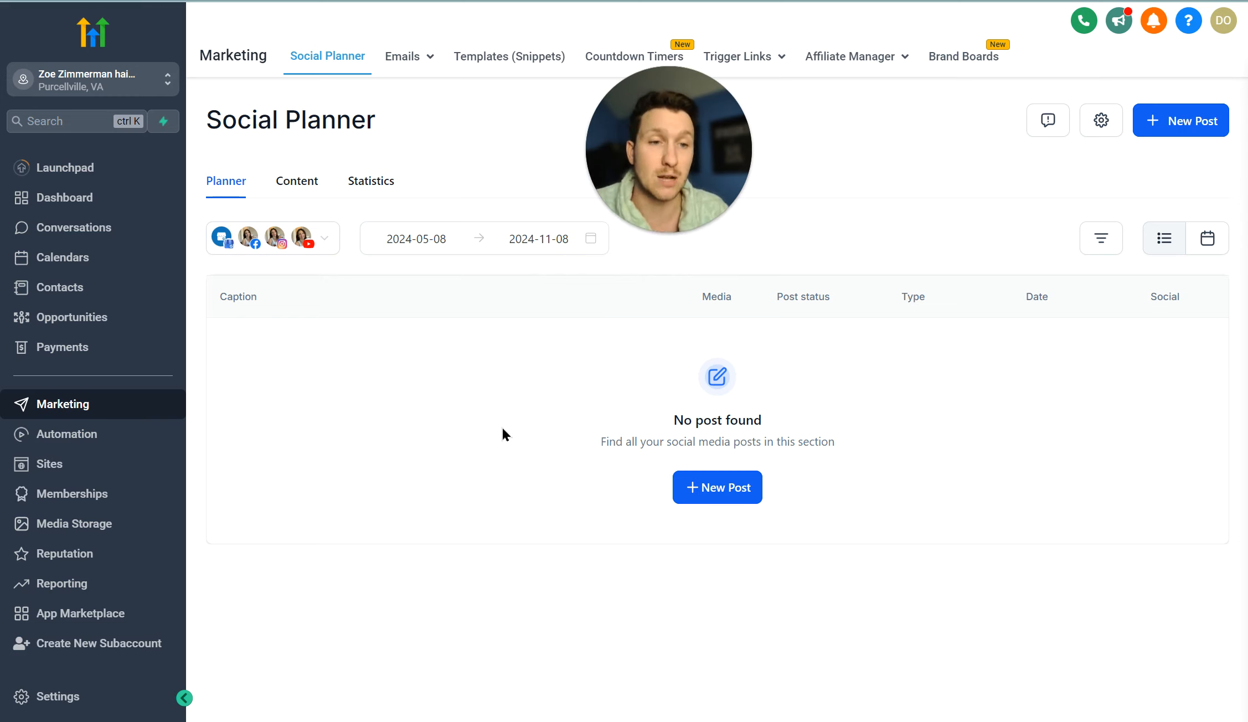
# Step: Show the planner as a calendar and look over the whole October 2024 month
pyautogui.click(1206, 238)
pyautogui.scroll(-2, 1045, 471)
pyautogui.scroll(2, 1046, 466)
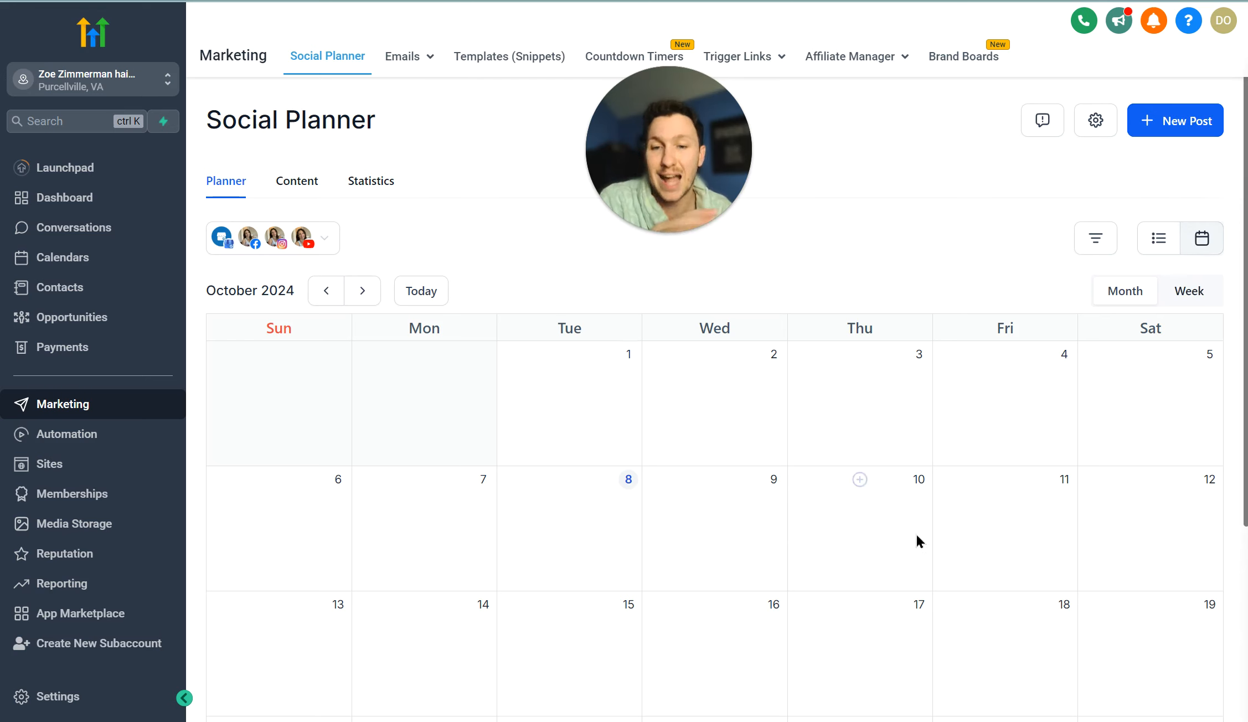
pyautogui.scroll(-5, 918, 539)
pyautogui.scroll(5, 919, 544)
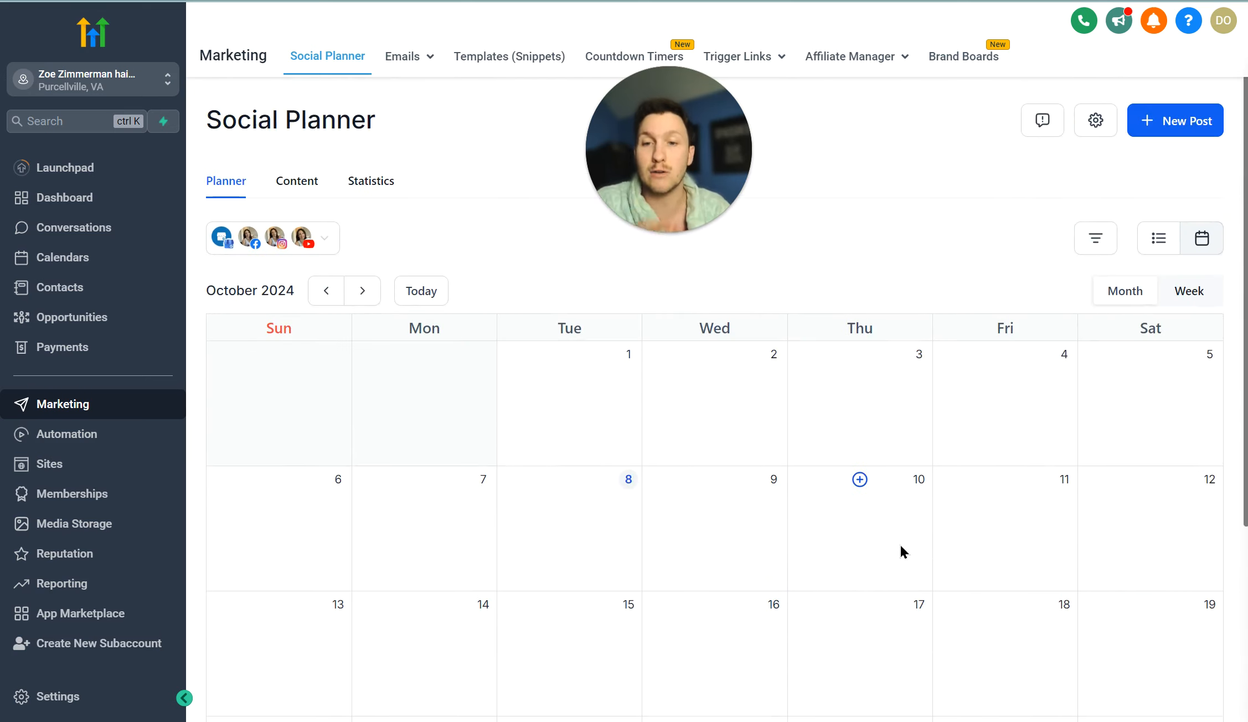
pyautogui.scroll(-5, 919, 515)
pyautogui.scroll(5, 925, 500)
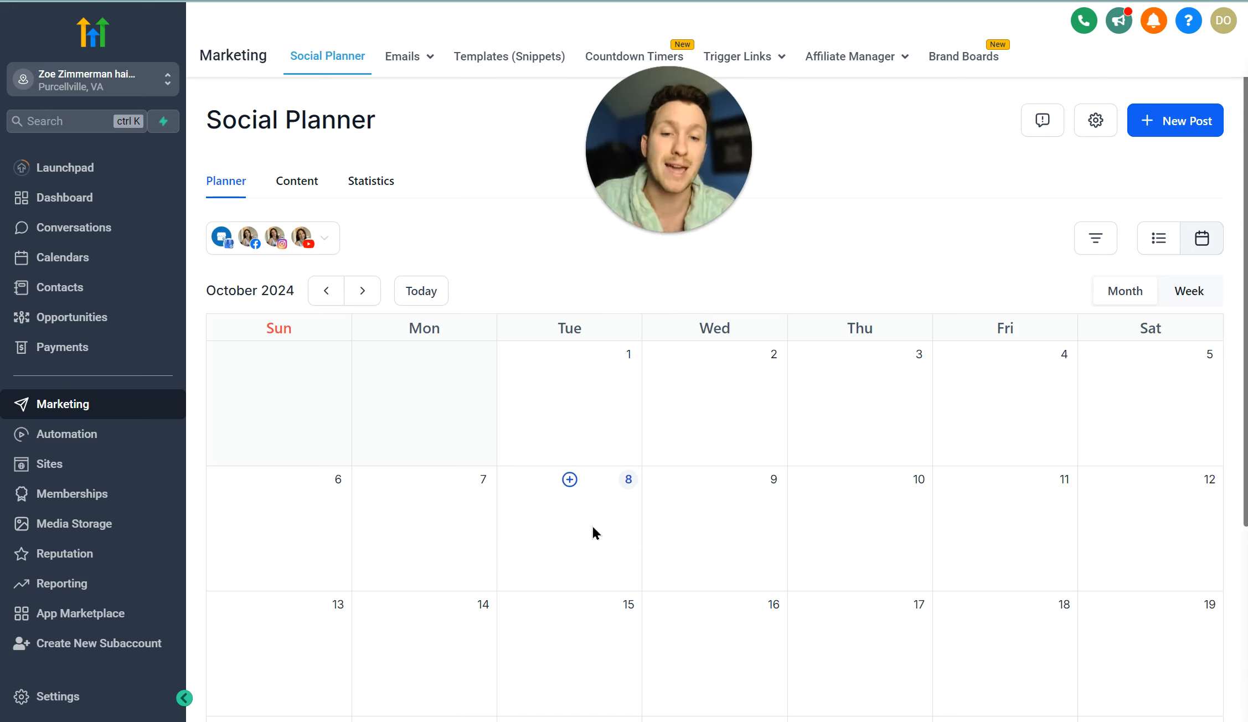
pyautogui.scroll(-2, 1078, 479)
pyautogui.scroll(5, 1081, 480)
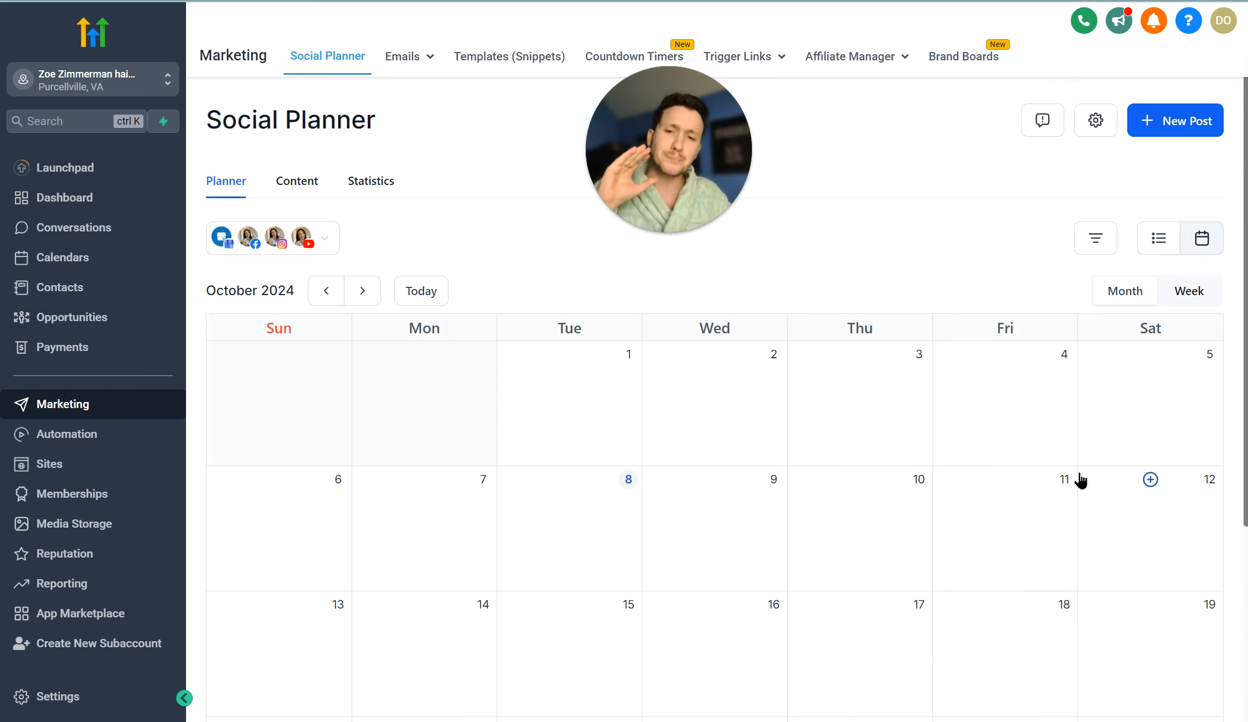
# Step: Look ahead to November 2024, return to October and display the calendar by week
pyautogui.click(363, 293)
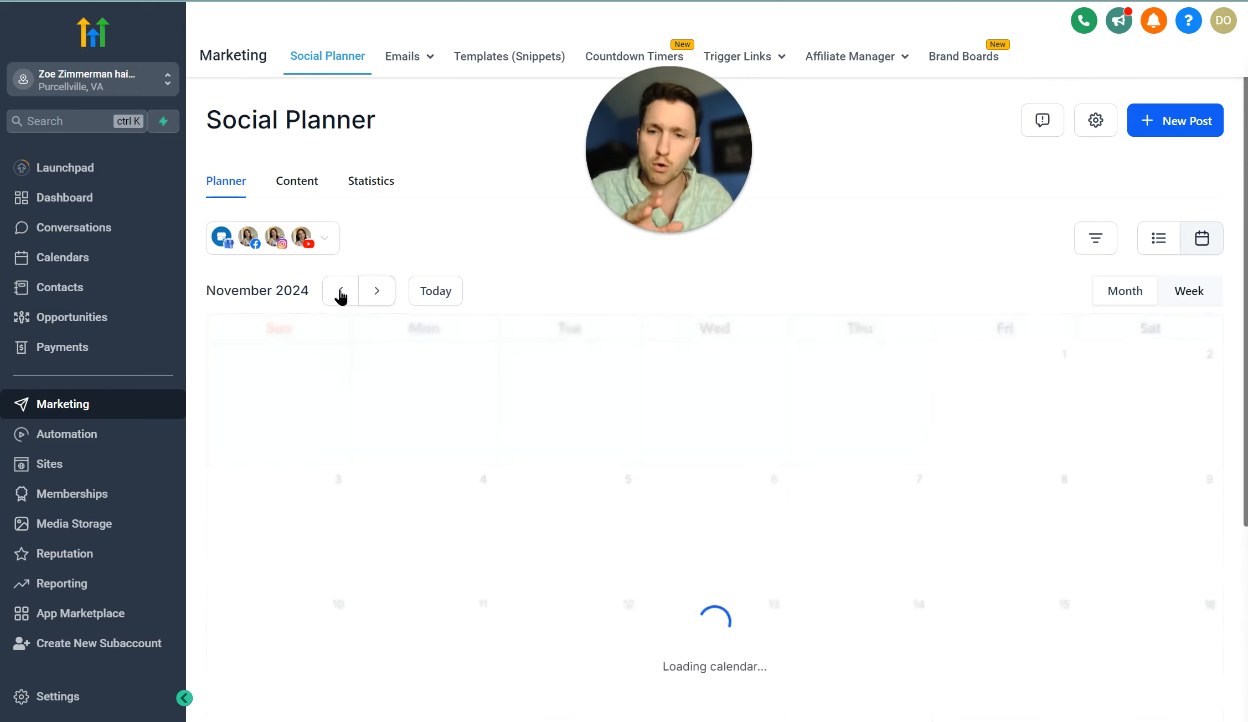
pyautogui.click(339, 292)
pyautogui.click(1190, 292)
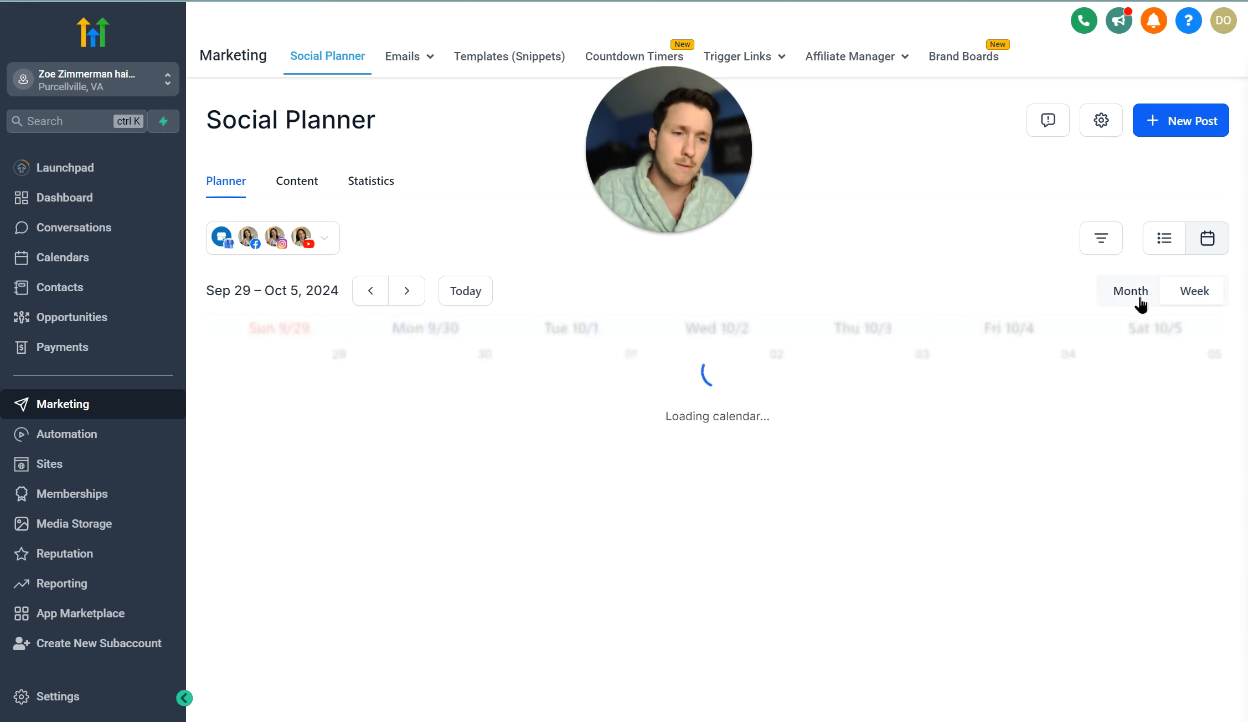
# Step: Return the planner to its list view and inspect the available post filters without changing them
pyautogui.click(1169, 243)
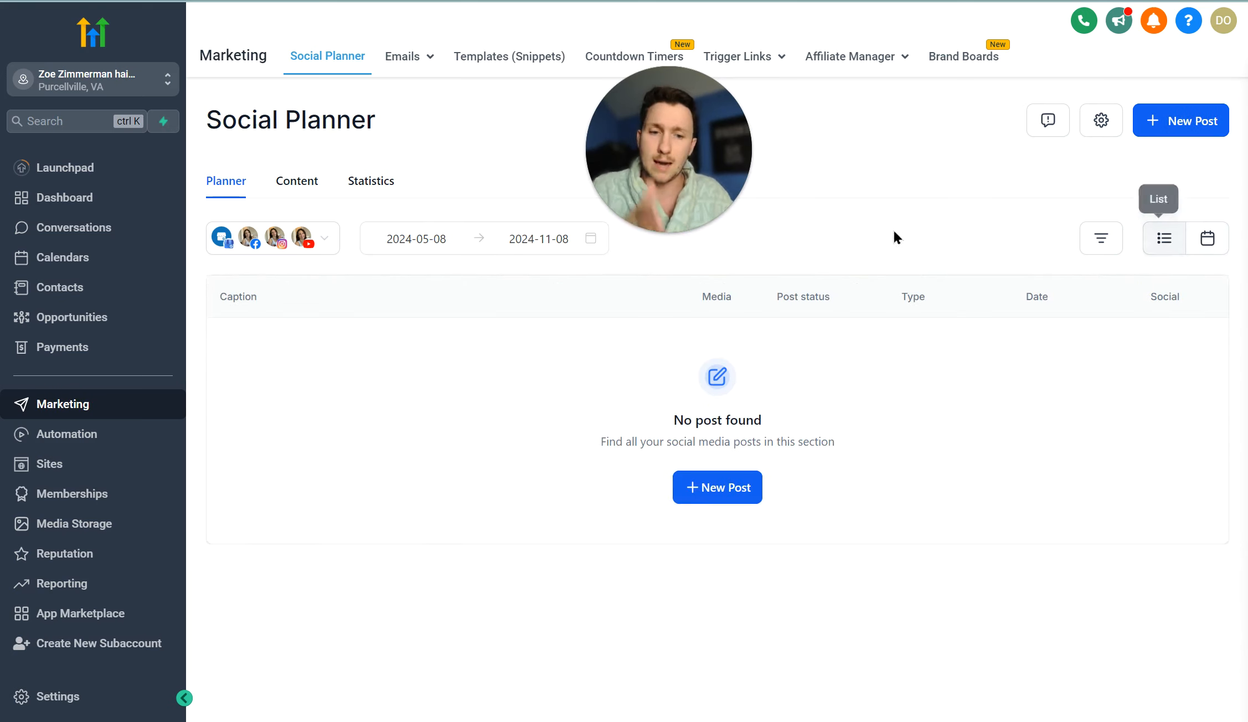
pyautogui.click(1103, 244)
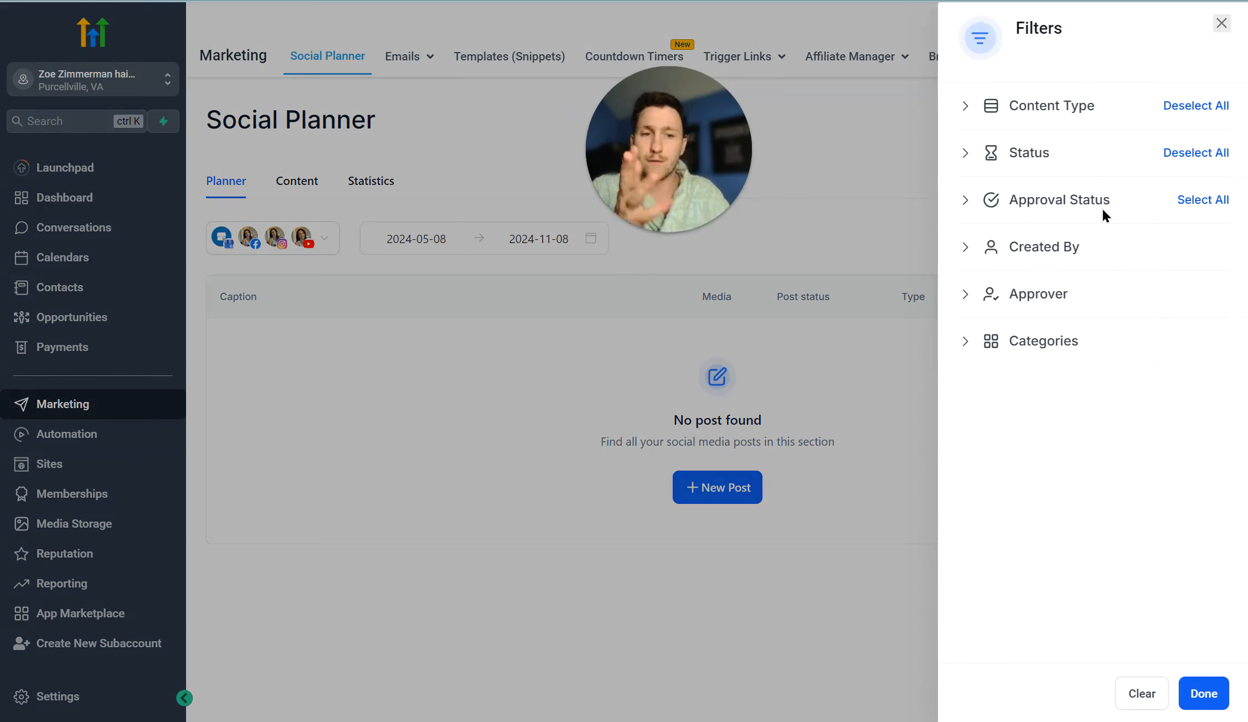
pyautogui.click(1217, 34)
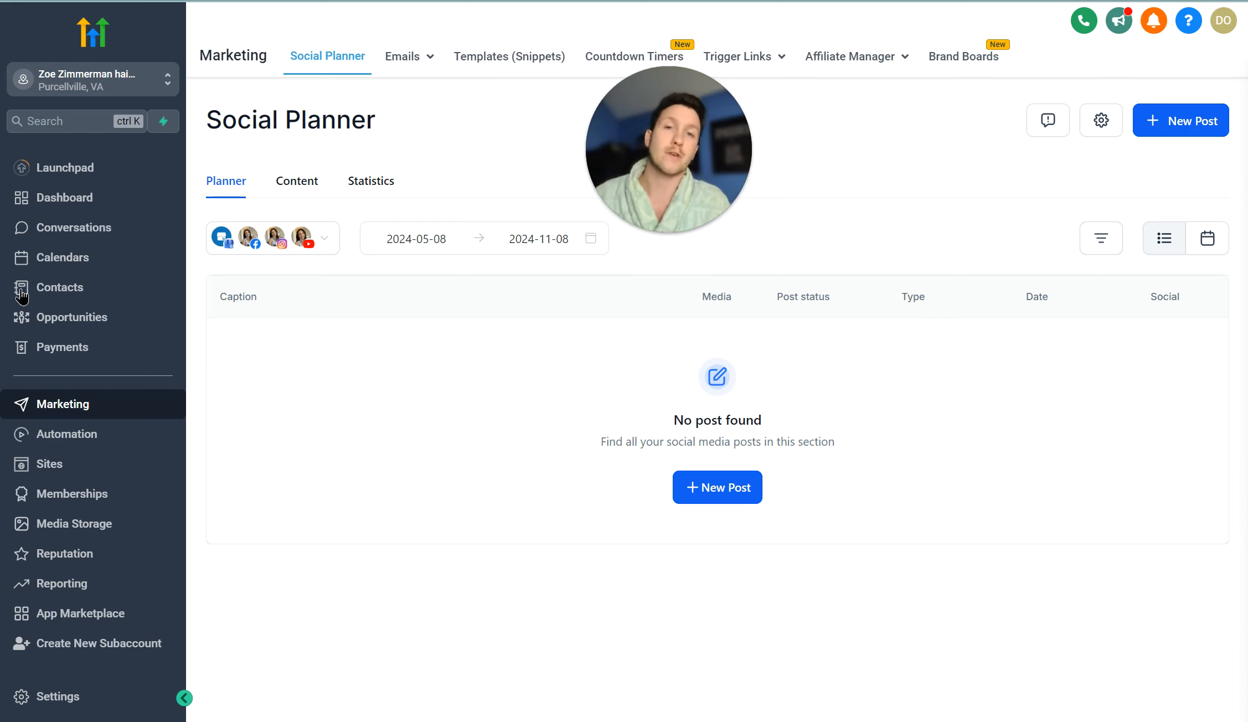
# Step: Look through the CSV, Recurring, Review and RSS sections of the Social Planner's content
pyautogui.click(297, 181)
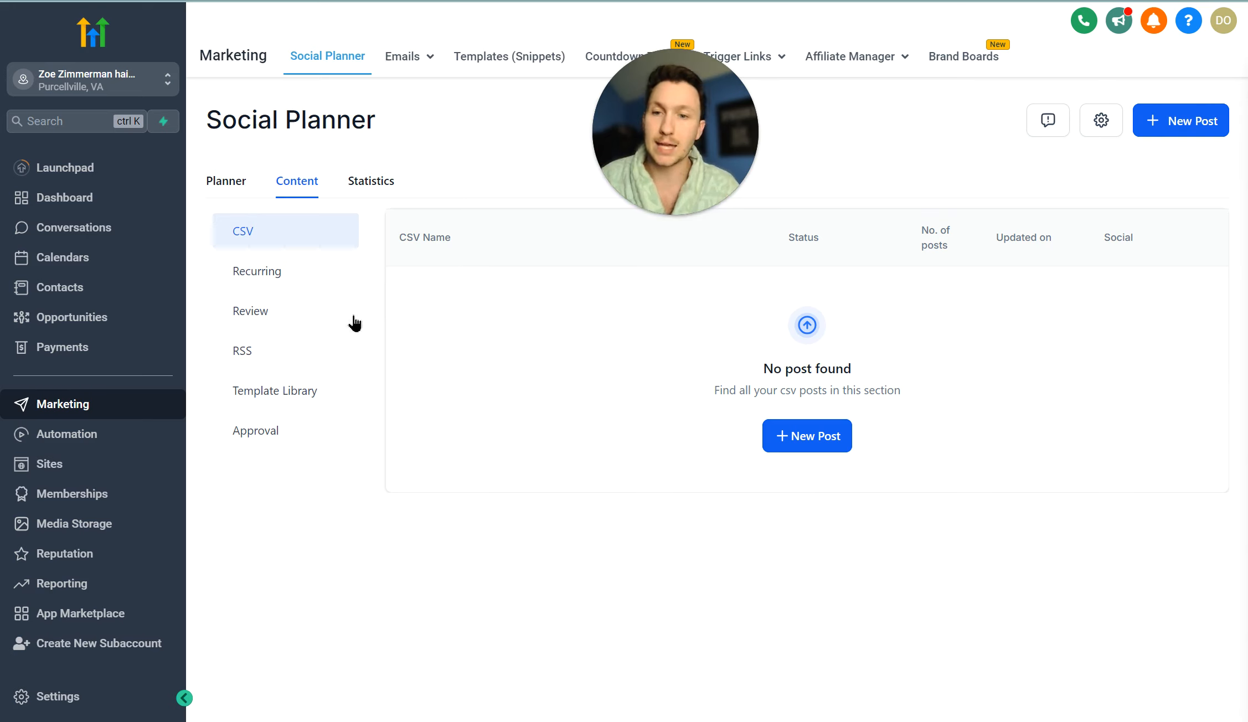
pyautogui.click(332, 280)
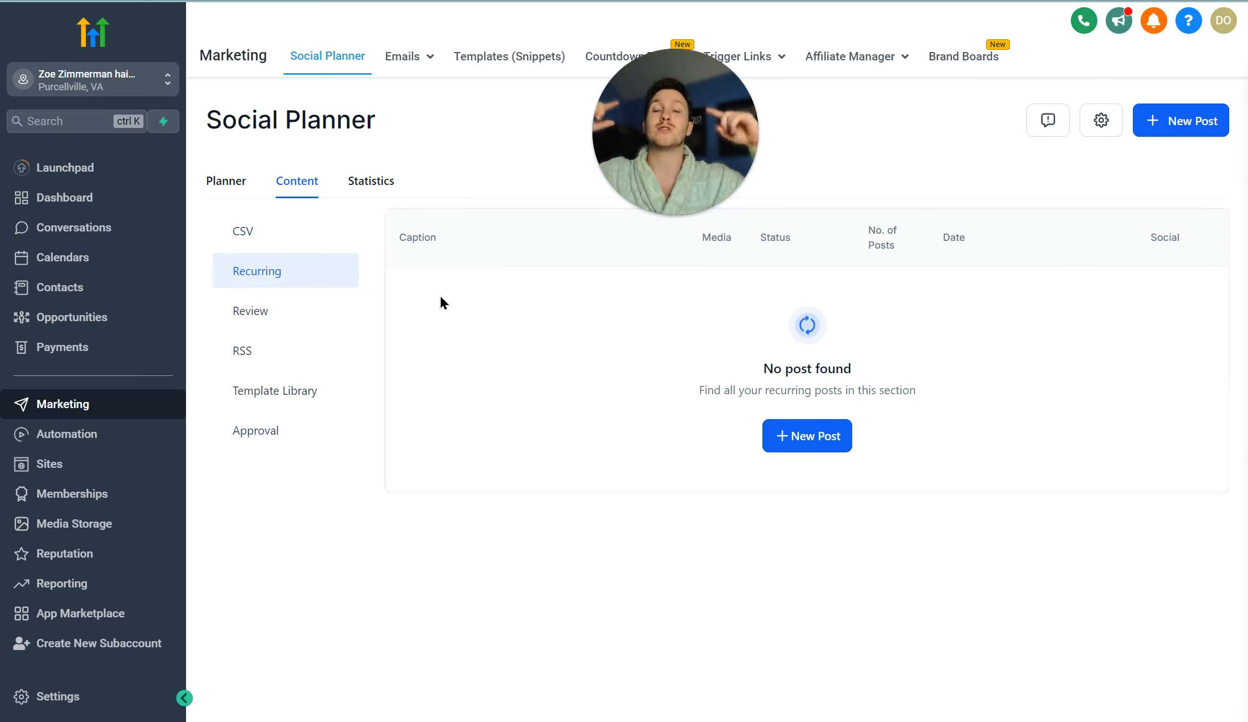
pyautogui.click(298, 314)
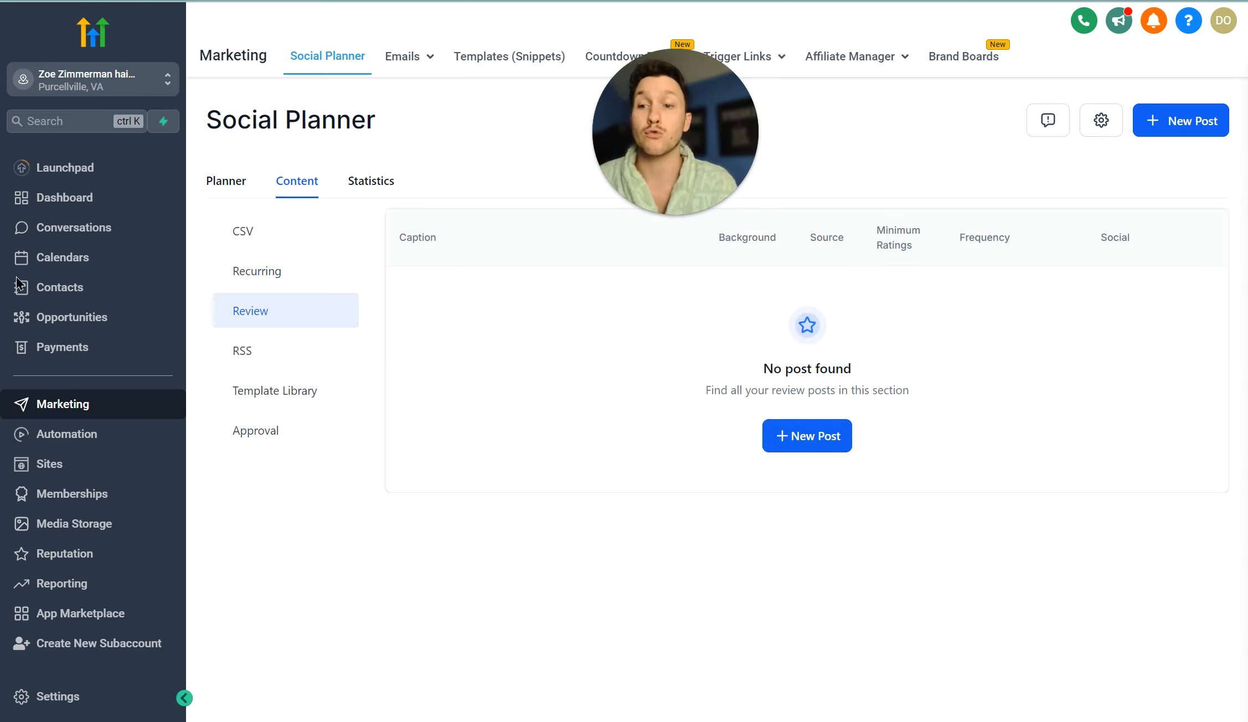
pyautogui.click(267, 356)
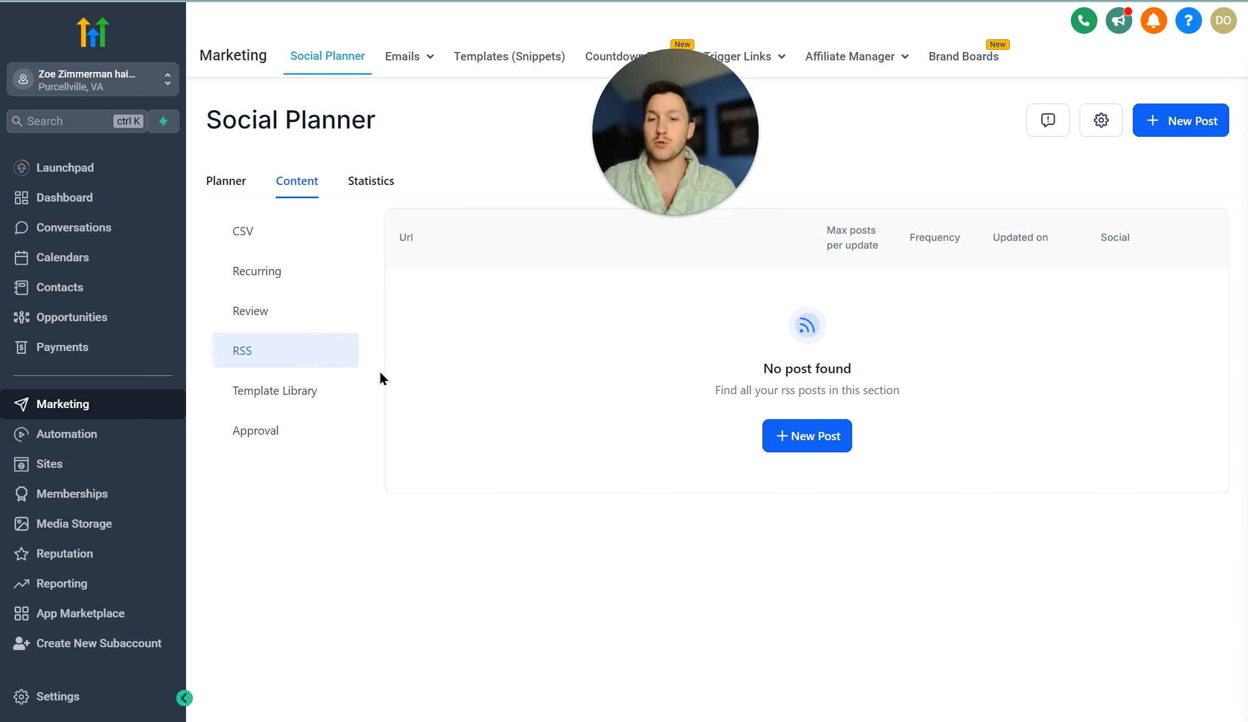
# Step: Look through the Template Library and Approval content sections and the post statistics, ending back on the planner
pyautogui.click(332, 396)
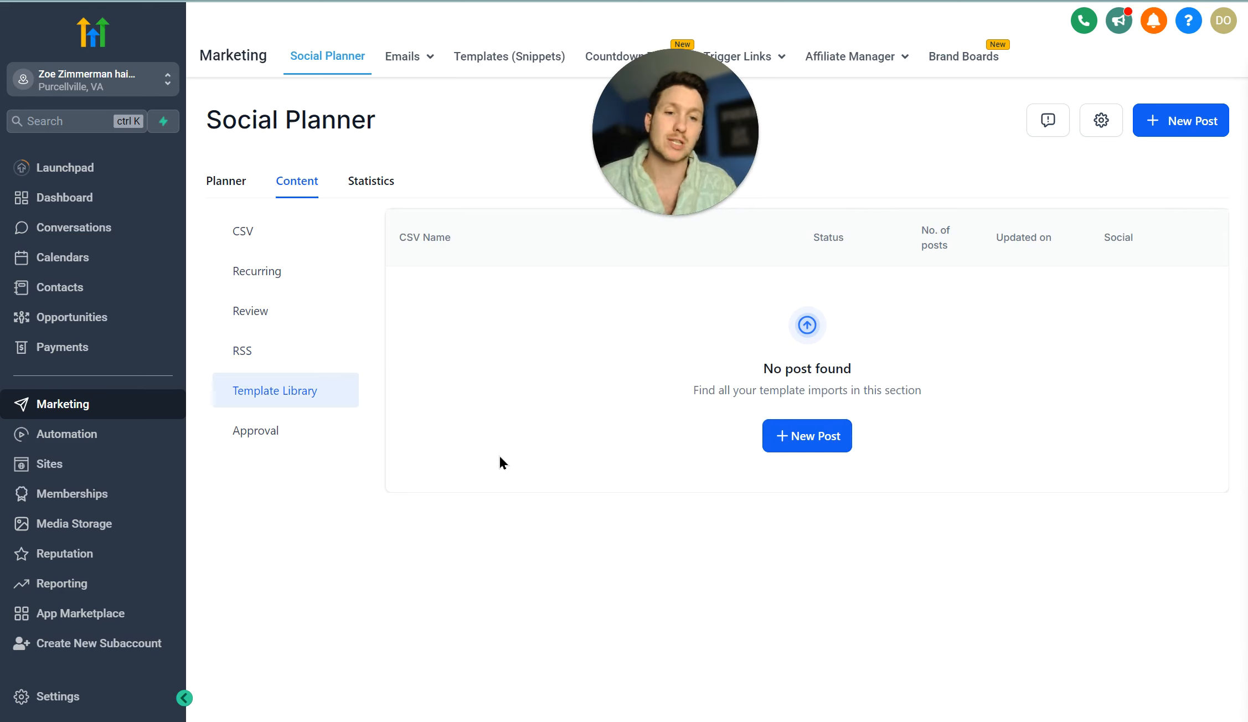
pyautogui.click(293, 439)
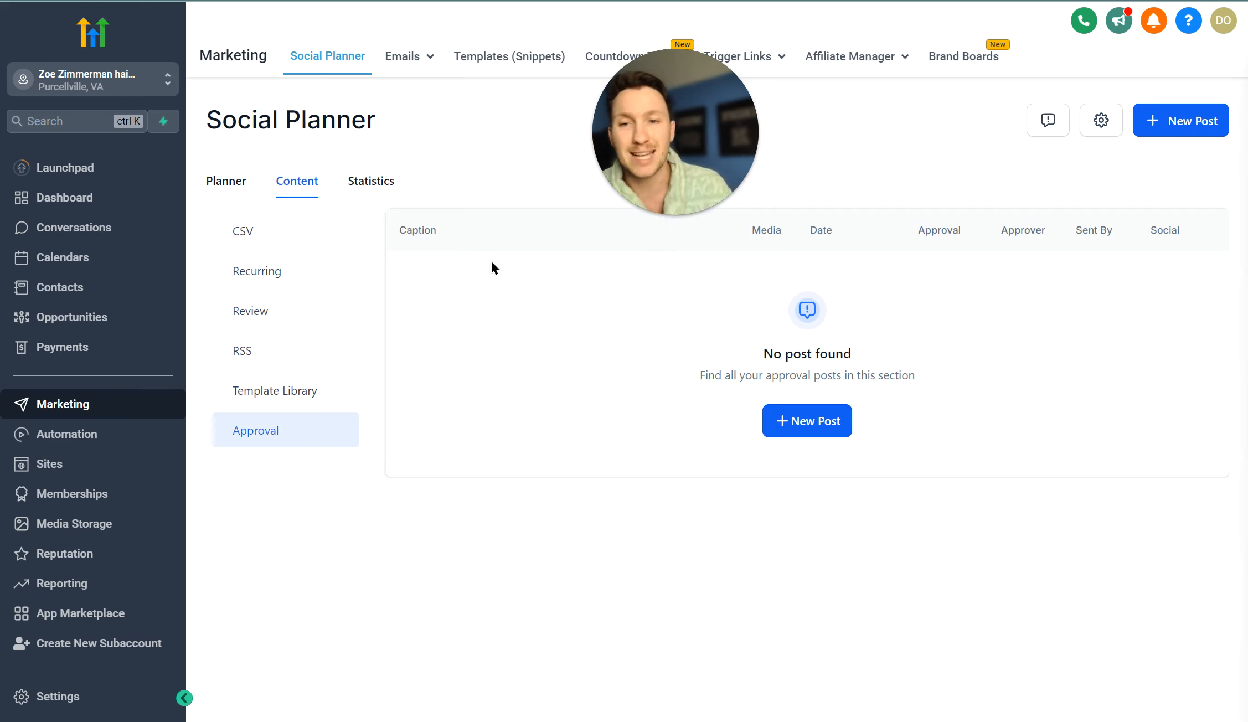
pyautogui.click(358, 187)
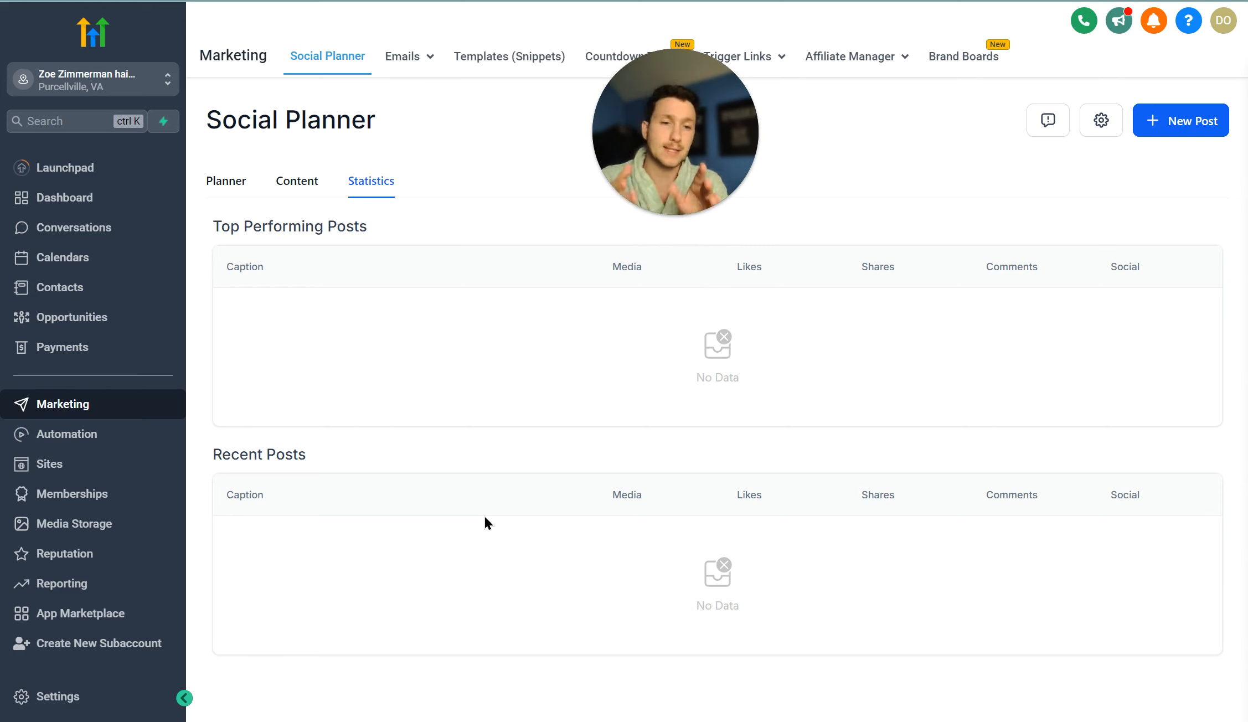
pyautogui.click(226, 181)
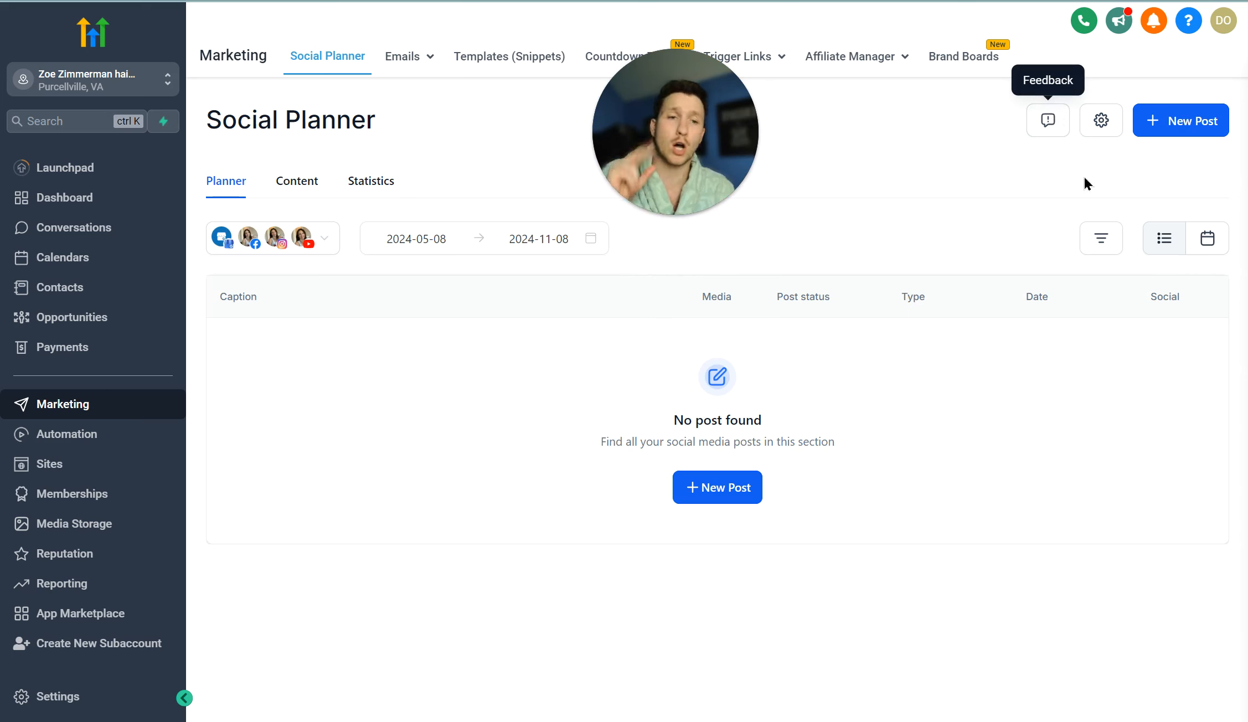
# Step: Open the Social Planner settings and check the option for connecting another social account
pyautogui.click(1099, 123)
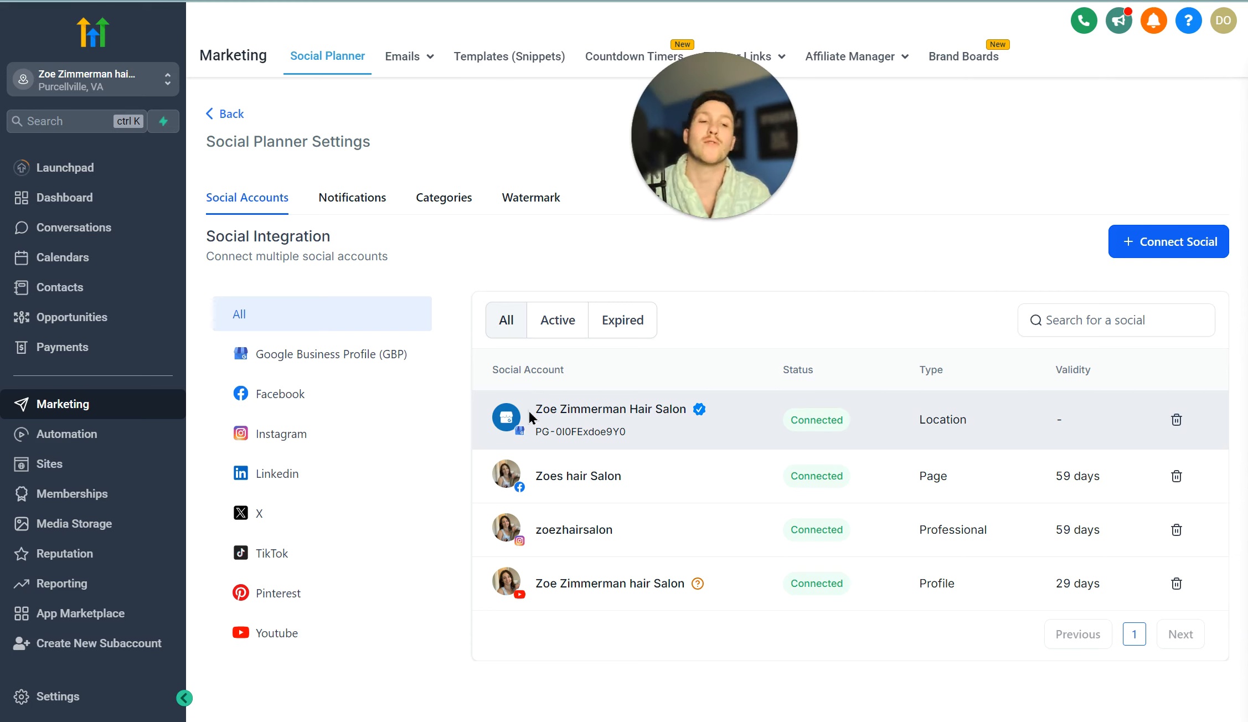
pyautogui.click(1178, 242)
pyautogui.click(820, 237)
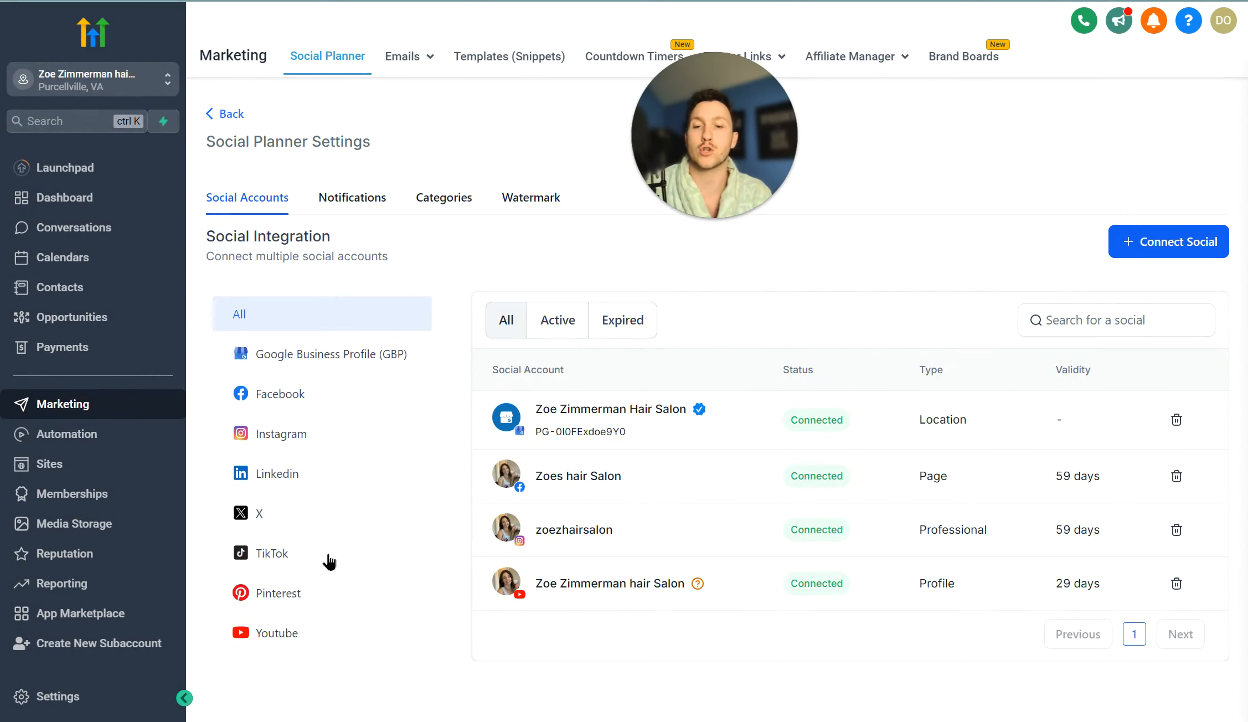
# Step: Check the connected accounts for Google Business Profile, Facebook, Instagram, LinkedIn, X, TikTok, Pinterest and YouTube in turn
pyautogui.click(327, 360)
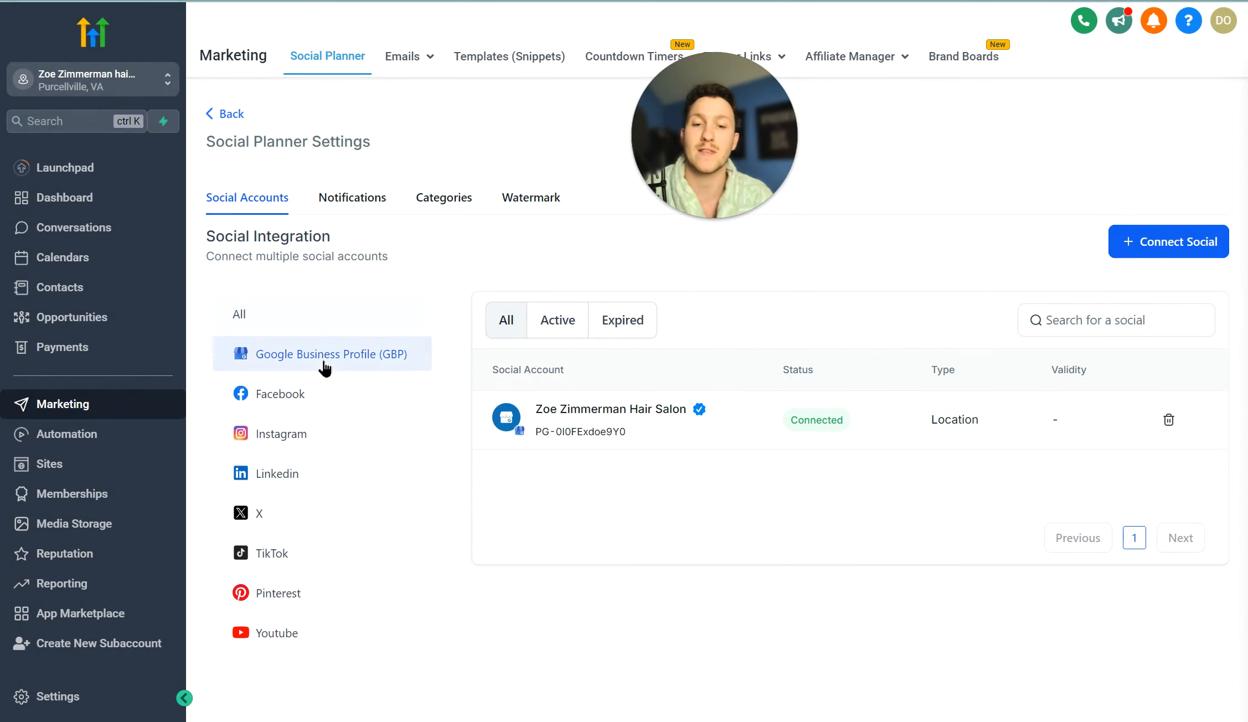
pyautogui.click(313, 403)
pyautogui.click(318, 437)
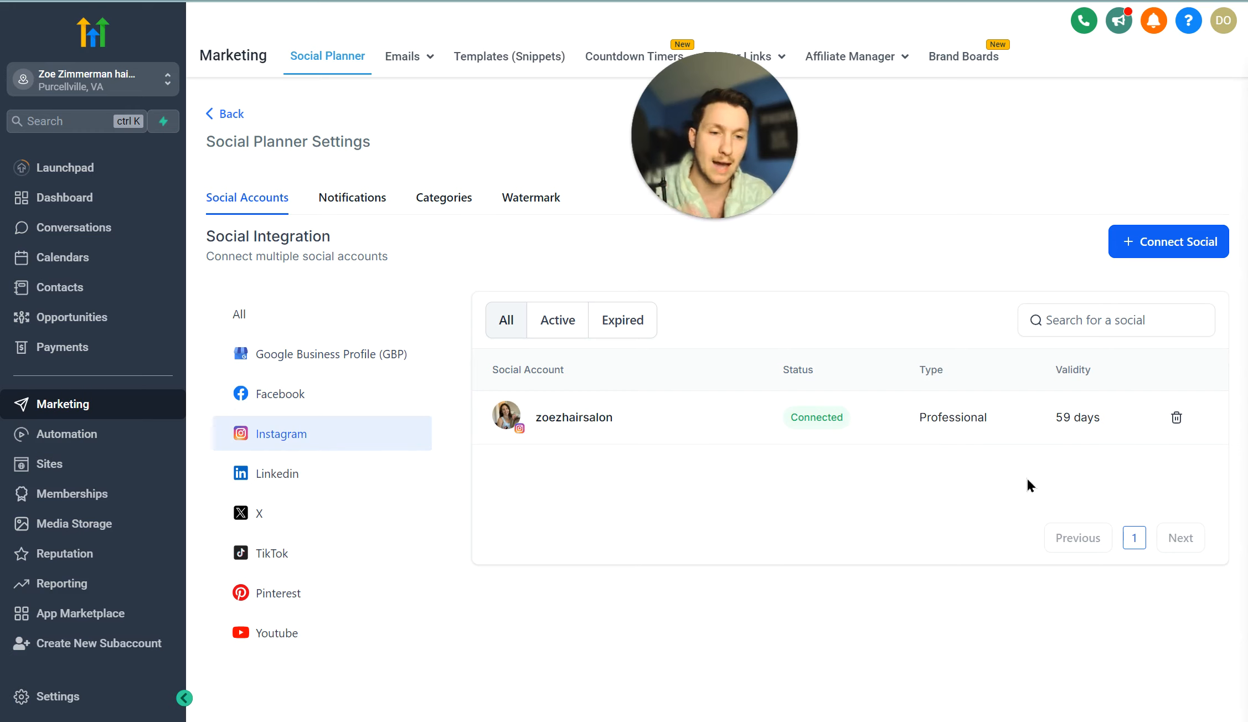
pyautogui.click(320, 474)
pyautogui.click(324, 511)
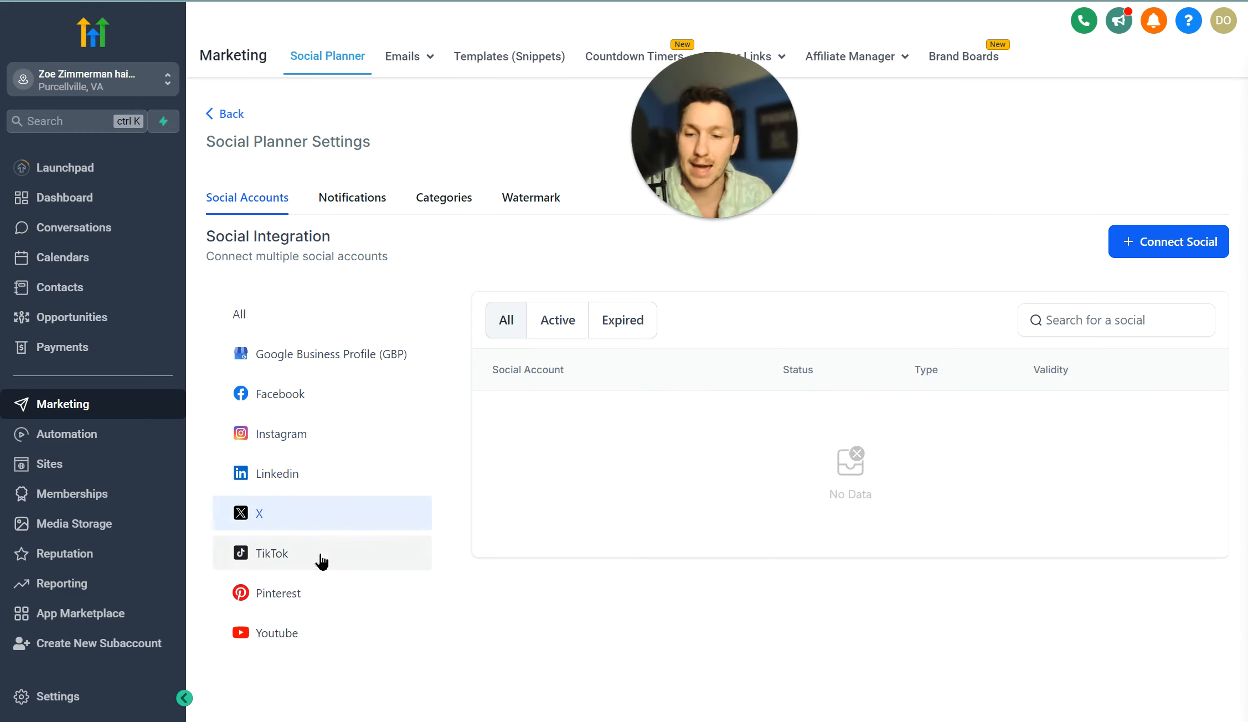
pyautogui.click(323, 554)
pyautogui.click(323, 593)
pyautogui.click(328, 632)
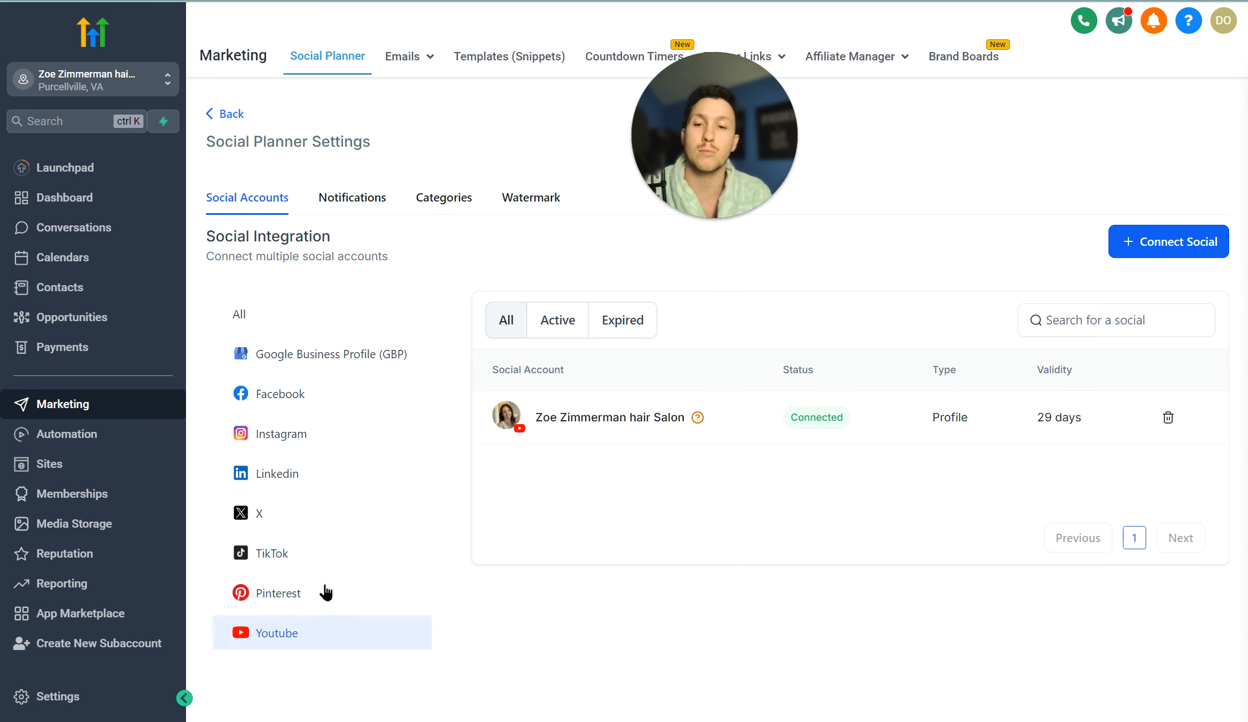
# Step: Show the accounts of all platforms and view only the active, followed by only the expired ones
pyautogui.click(272, 329)
pyautogui.click(569, 327)
pyautogui.click(640, 328)
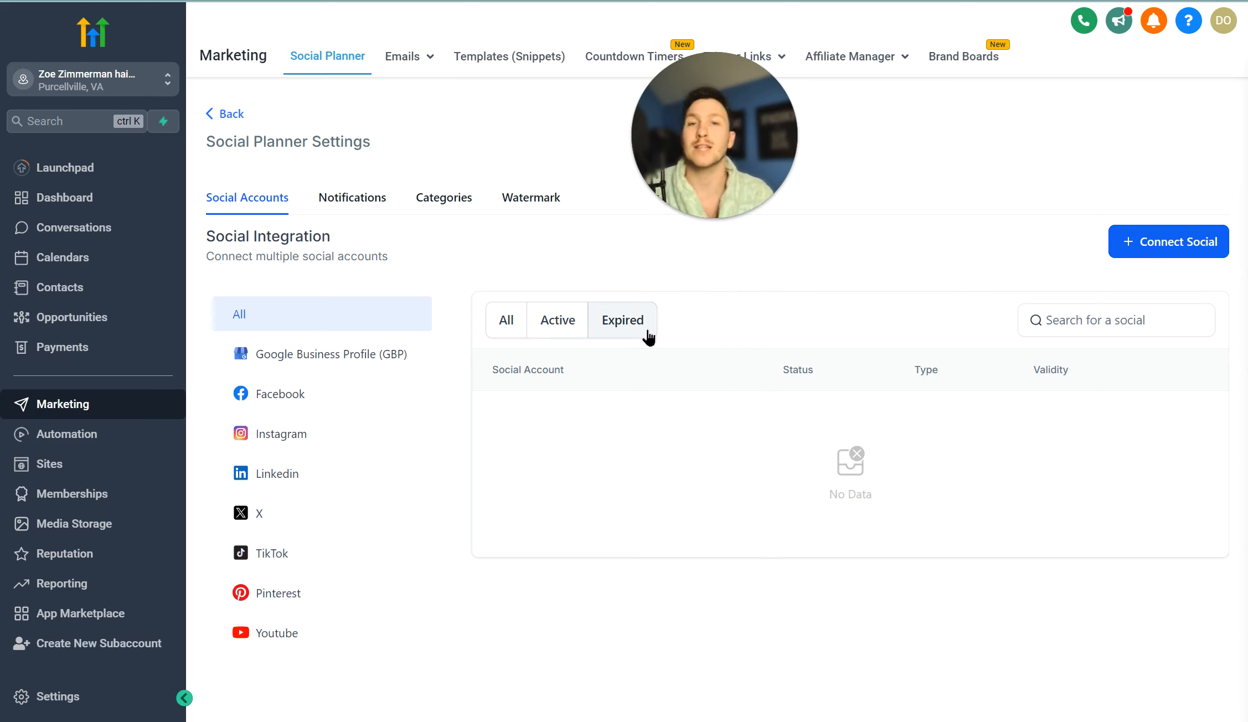
pyautogui.click(1124, 320)
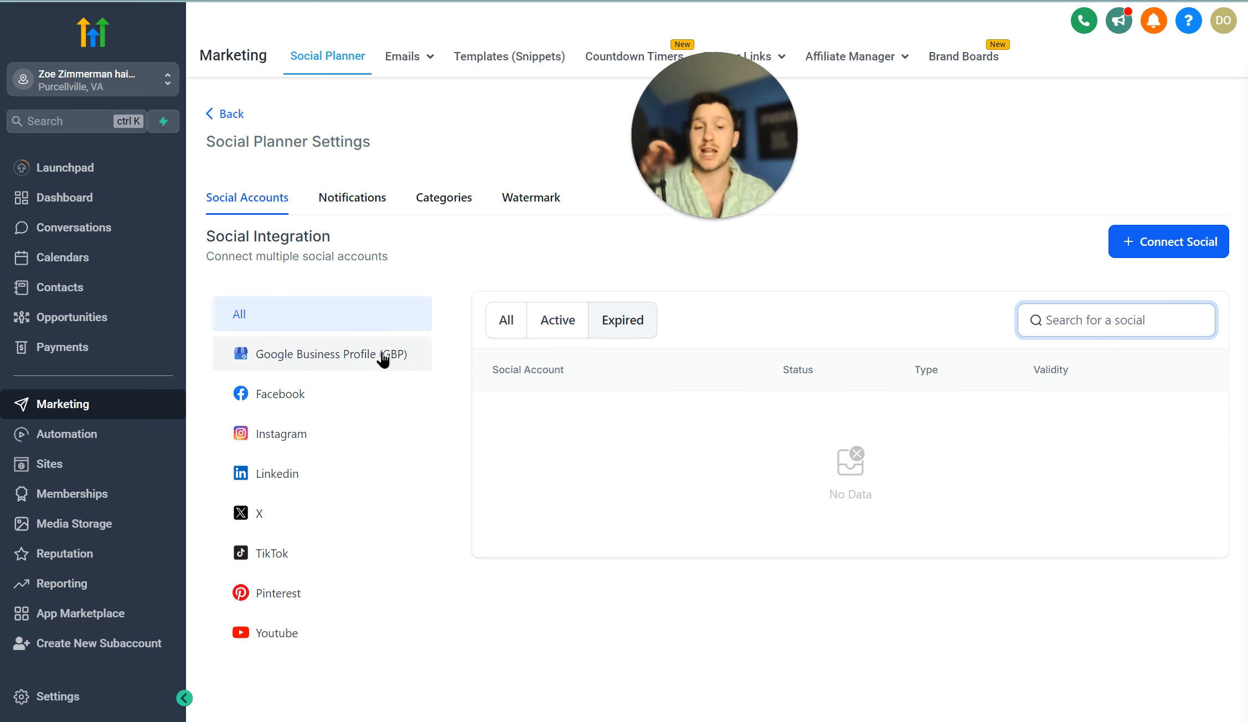
# Step: Review the Social Planner notification types and inspect the Rejected Post email template settings without changing them
pyautogui.click(347, 209)
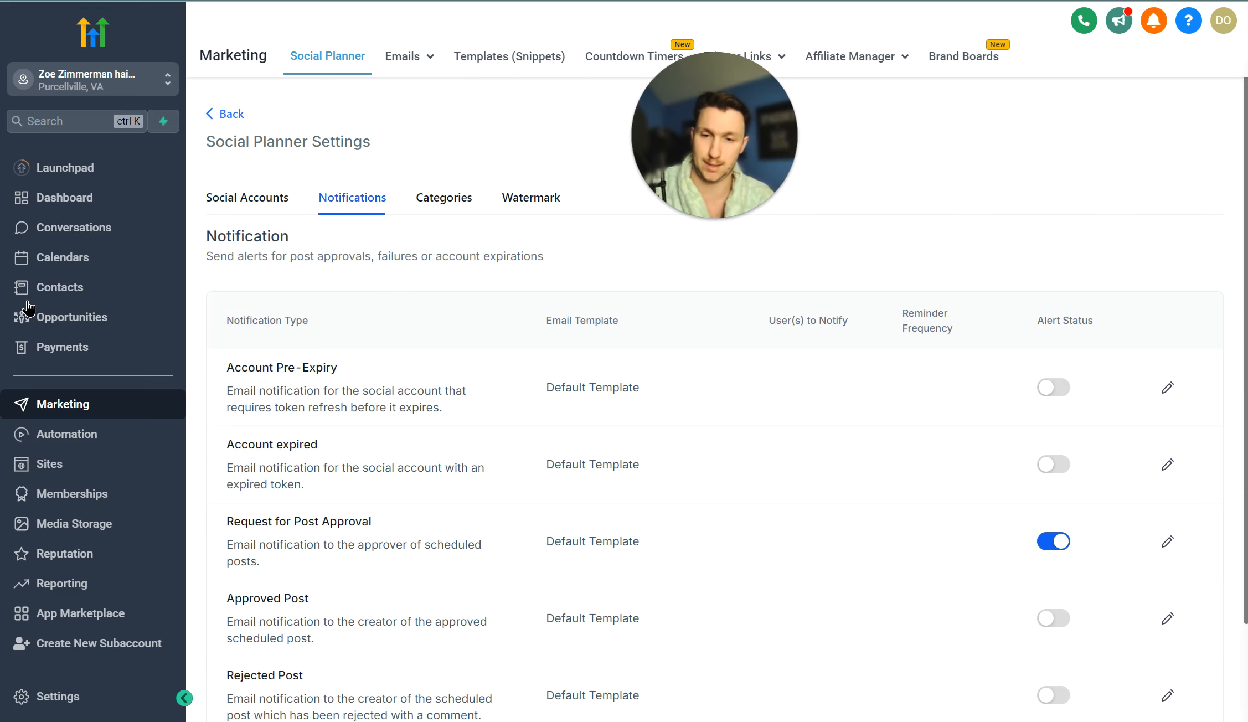
pyautogui.scroll(-2, 422, 521)
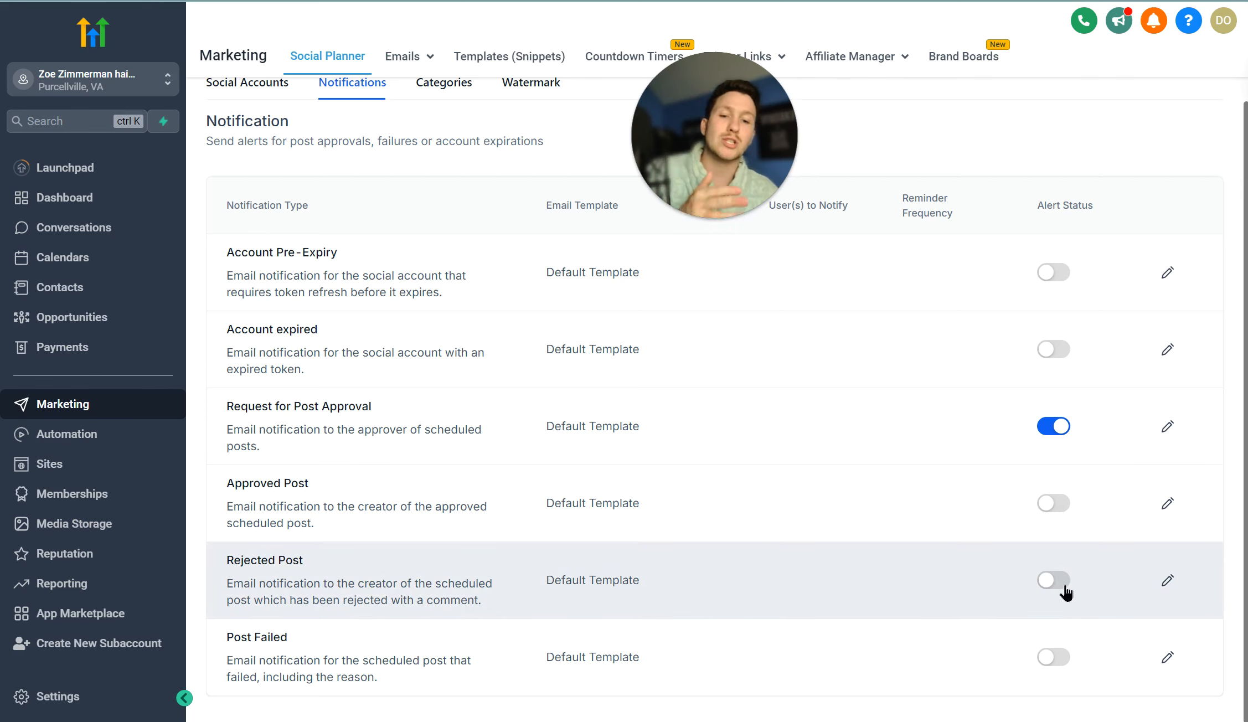
pyautogui.click(1167, 582)
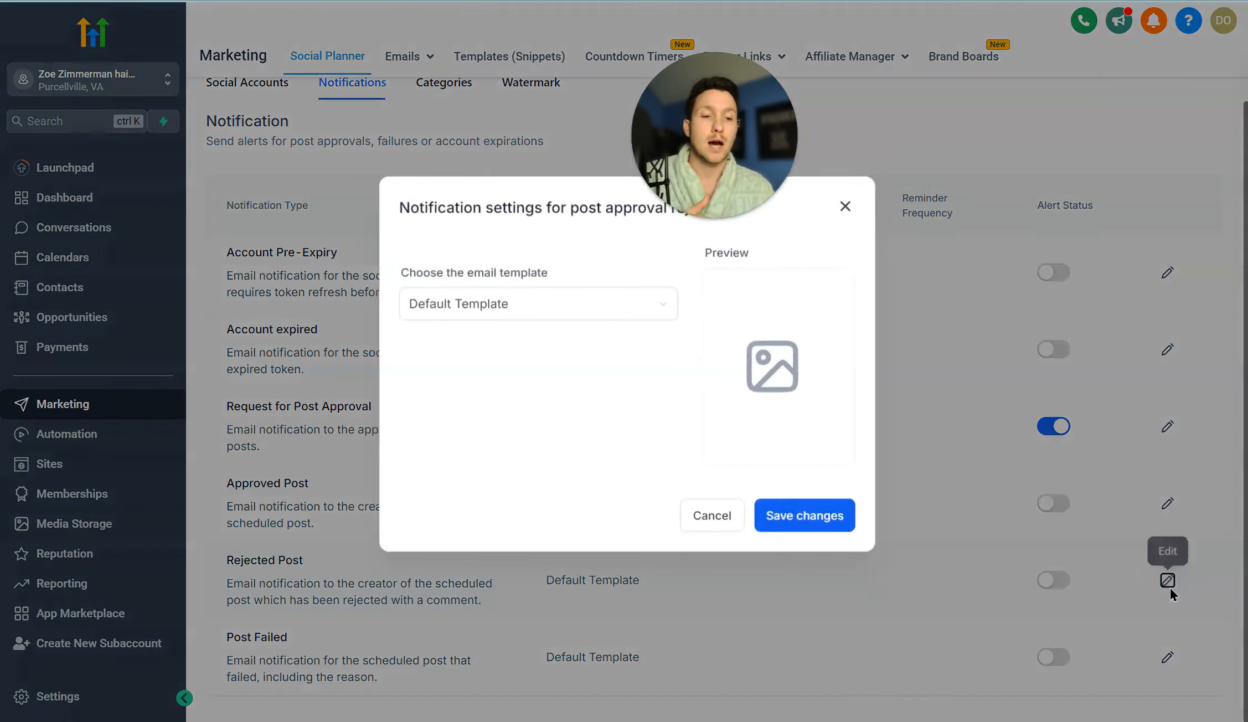
pyautogui.click(837, 205)
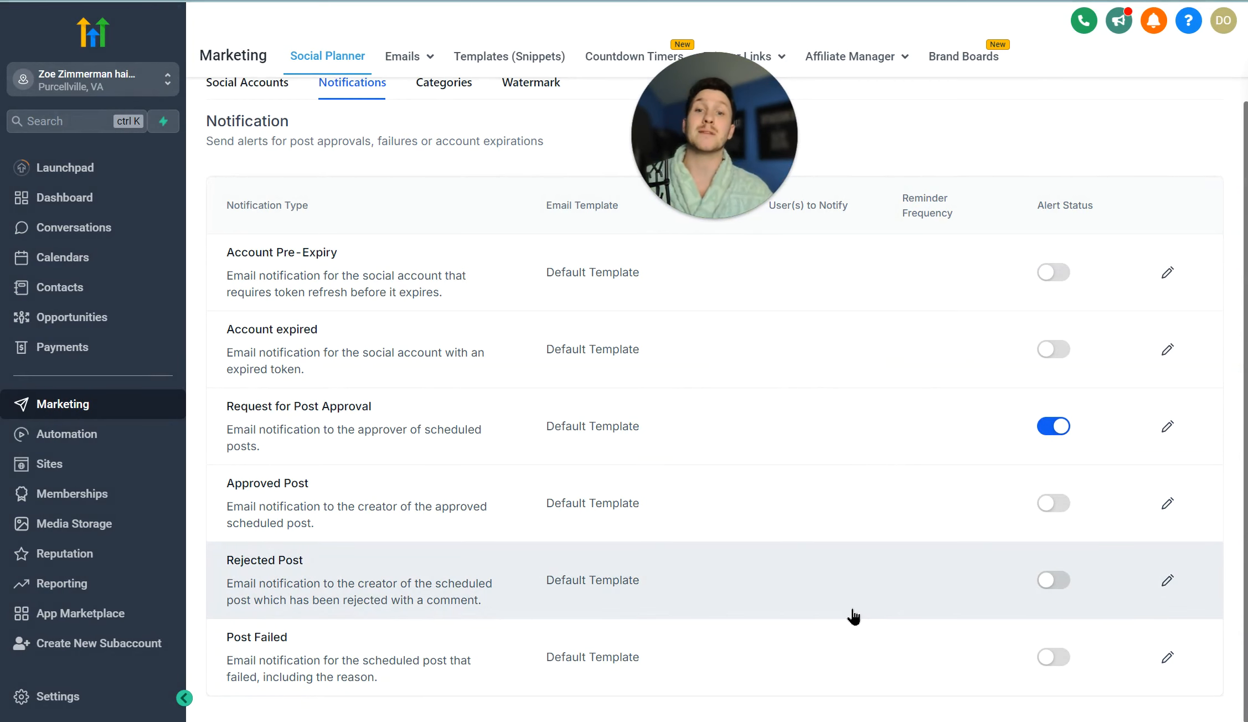
pyautogui.scroll(2, 849, 393)
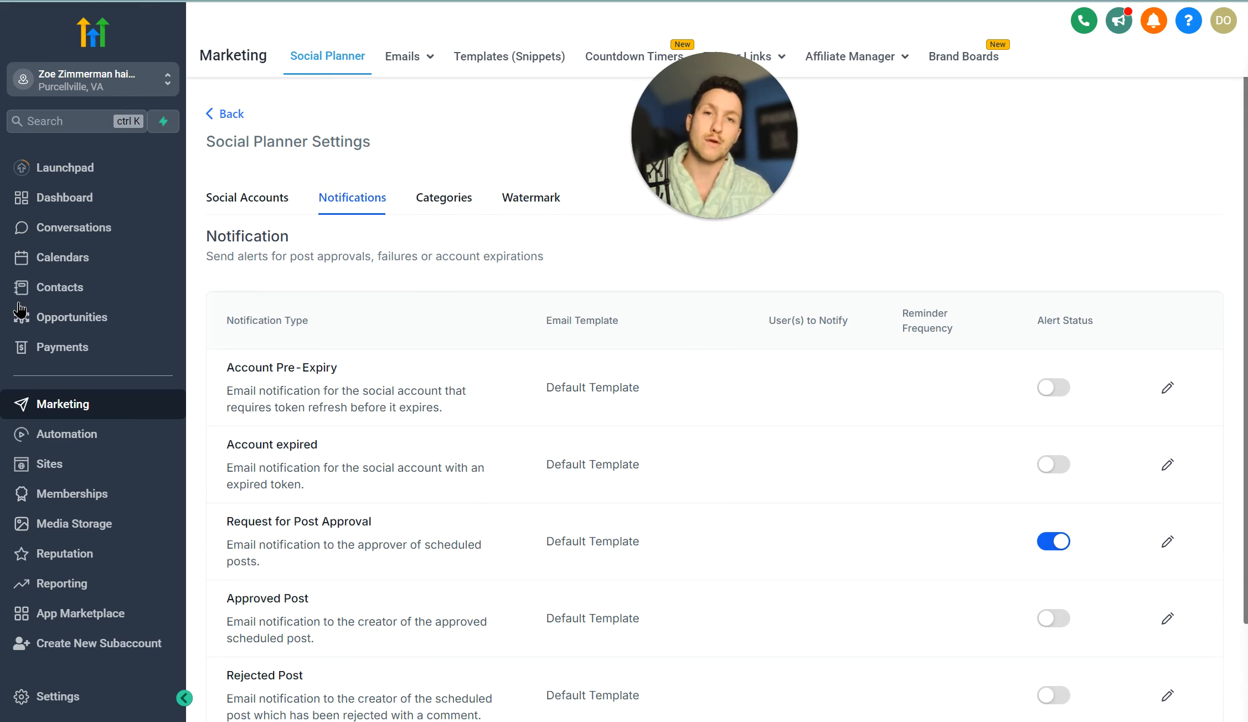
# Step: Look at the post categories and the form for adding a new category, then close it without adding one
pyautogui.click(466, 203)
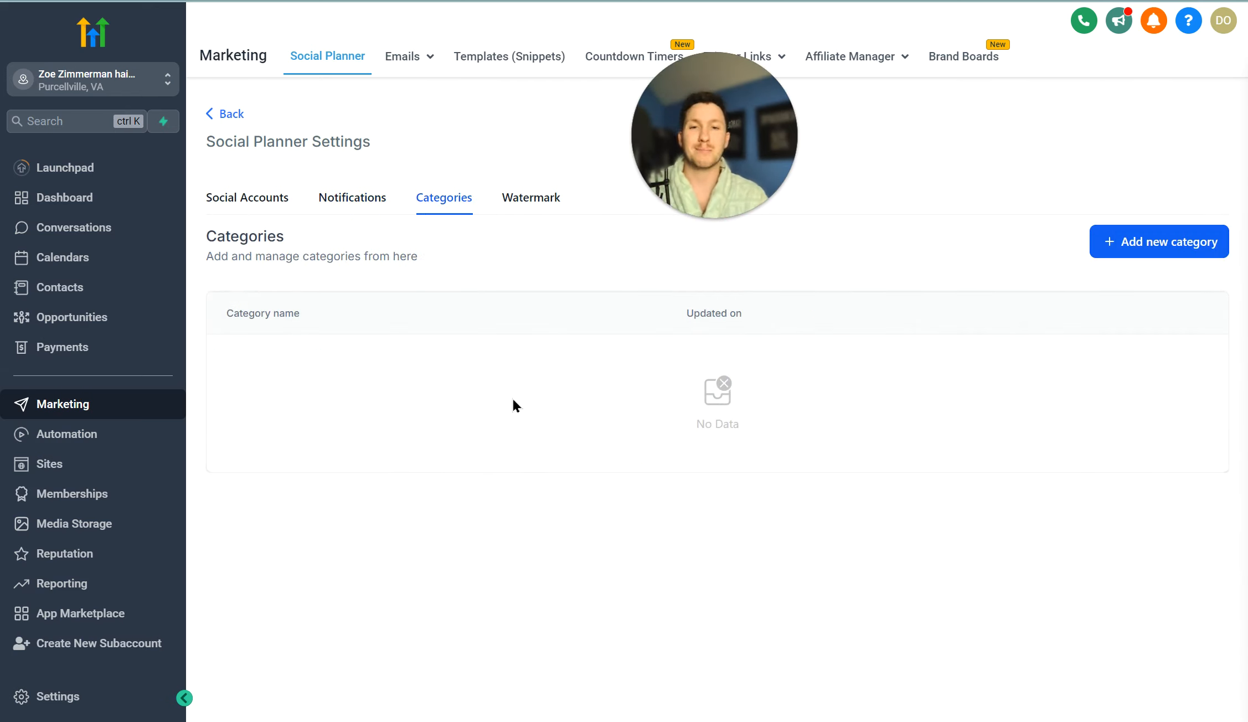
pyautogui.click(1138, 246)
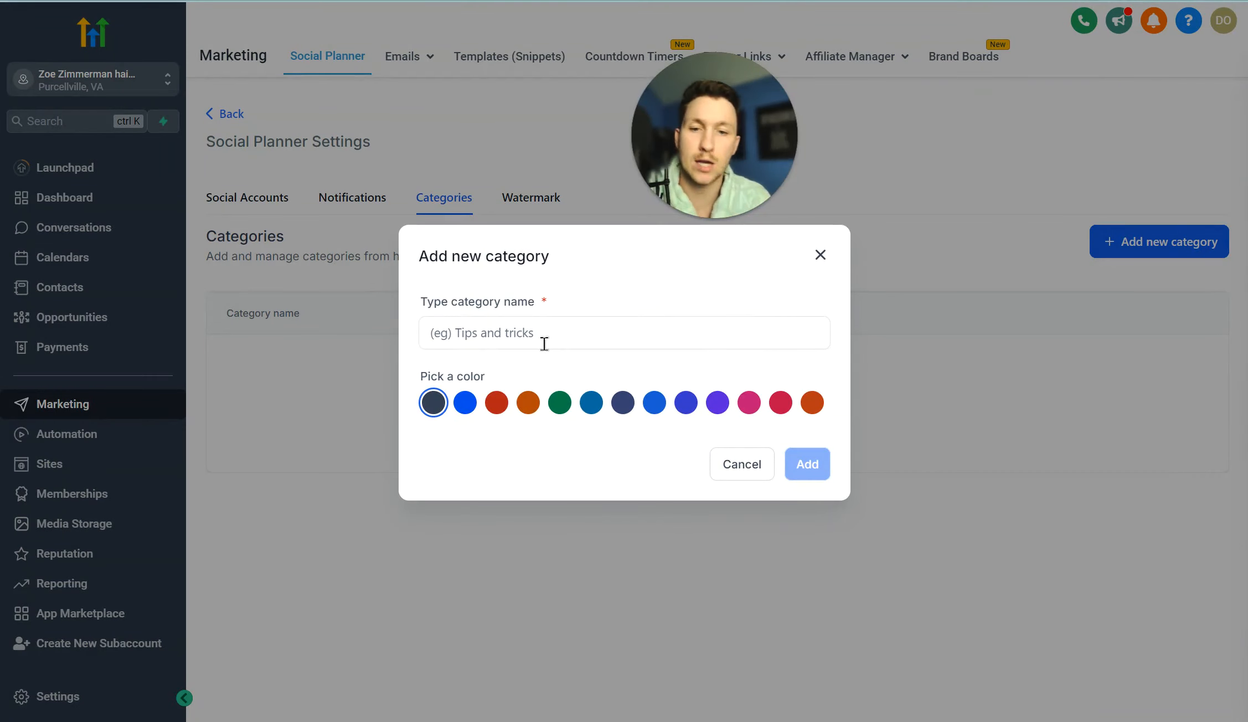
pyautogui.click(820, 256)
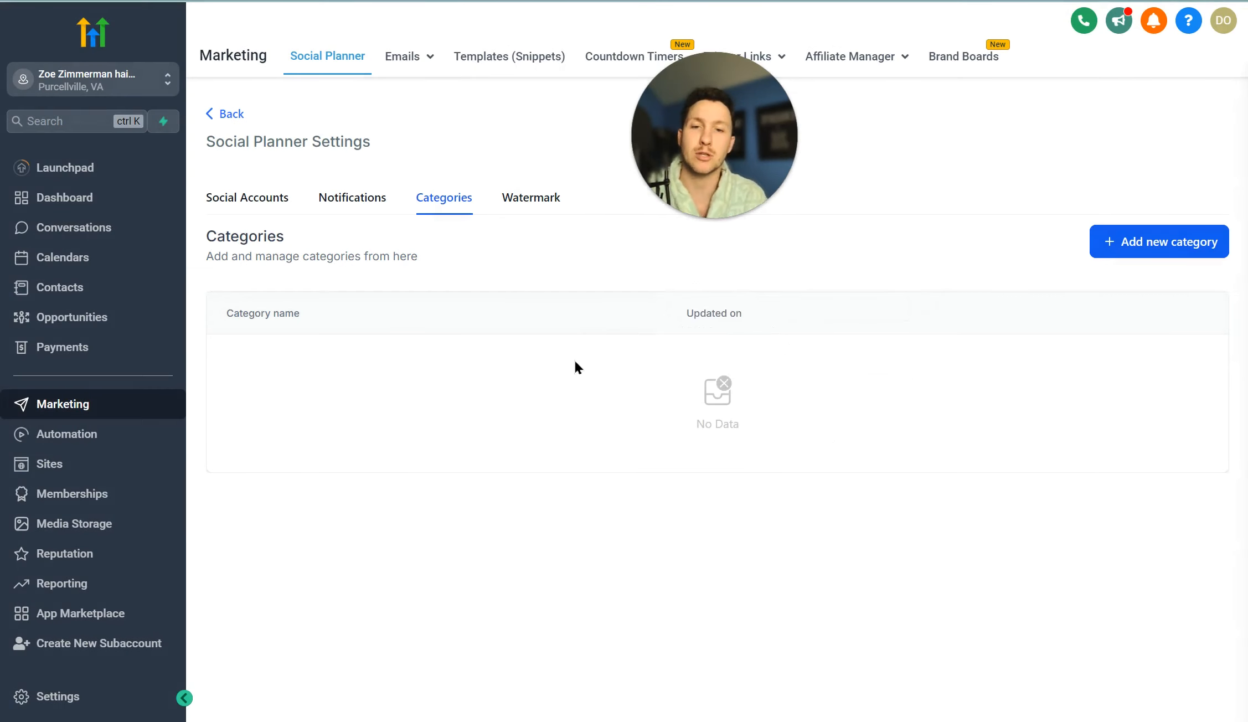
# Step: Inspect the watermark creation options in the settings, close them without creating one and return to the planner
pyautogui.click(527, 207)
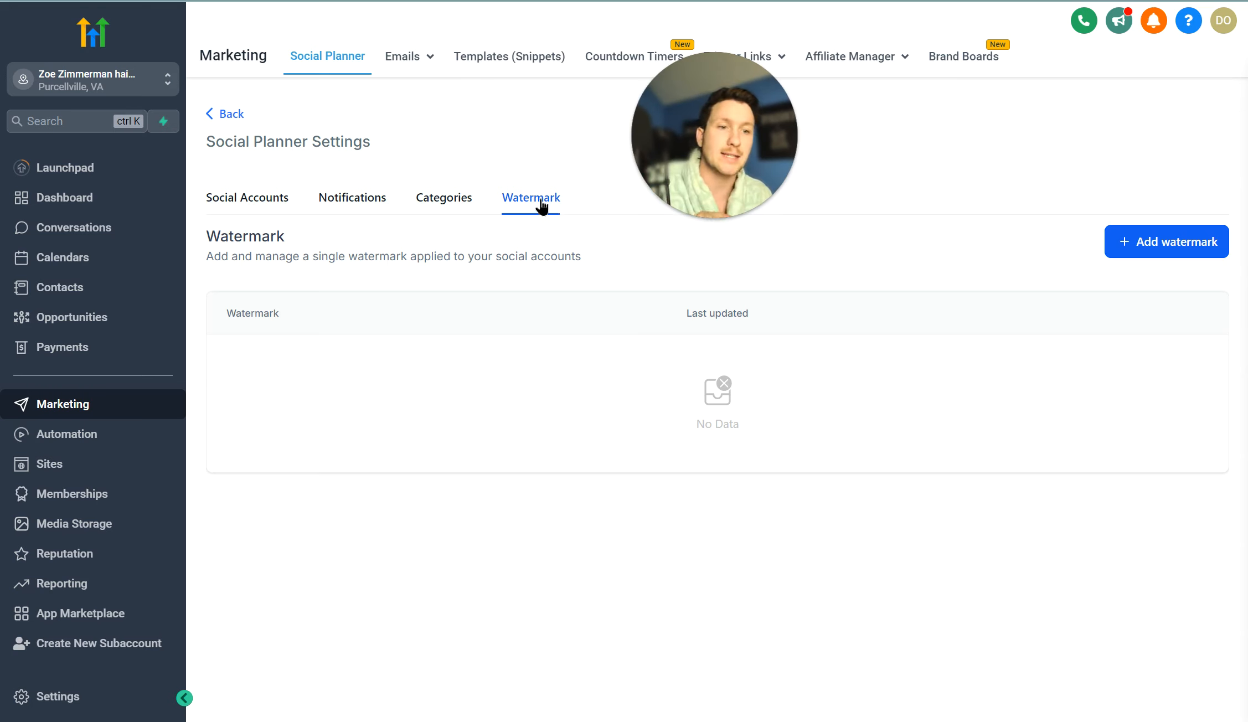
pyautogui.click(1206, 237)
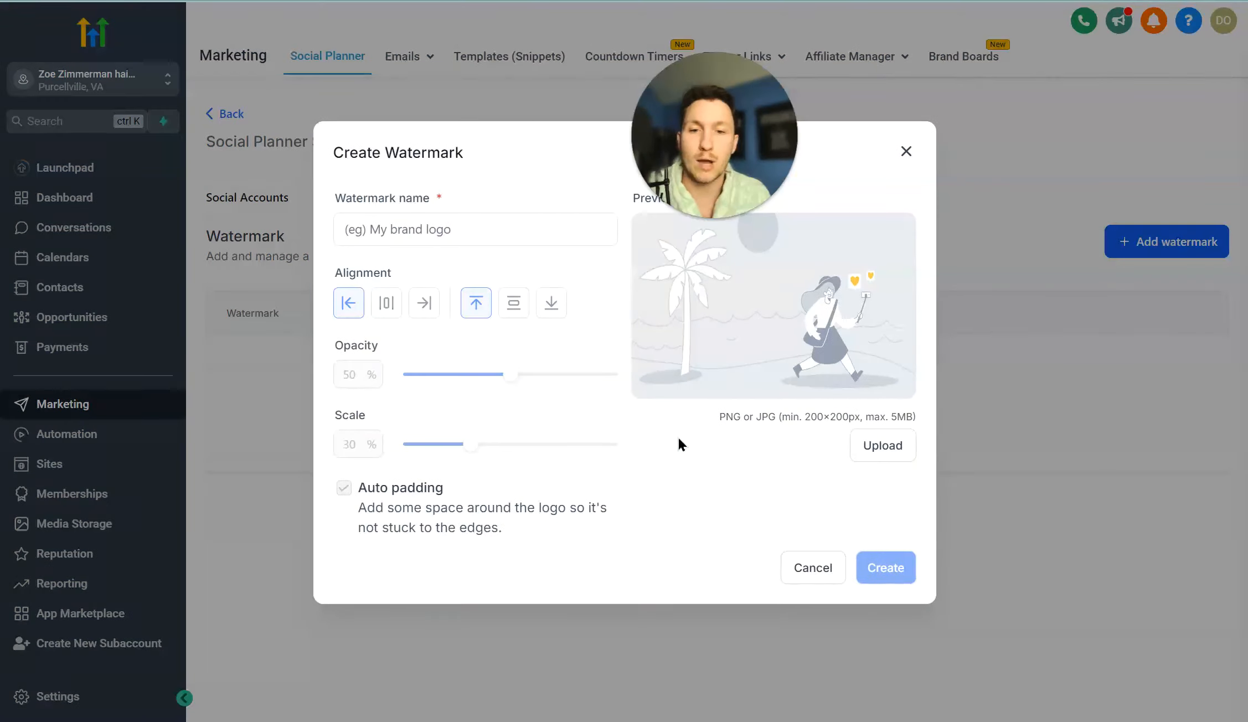
pyautogui.click(502, 233)
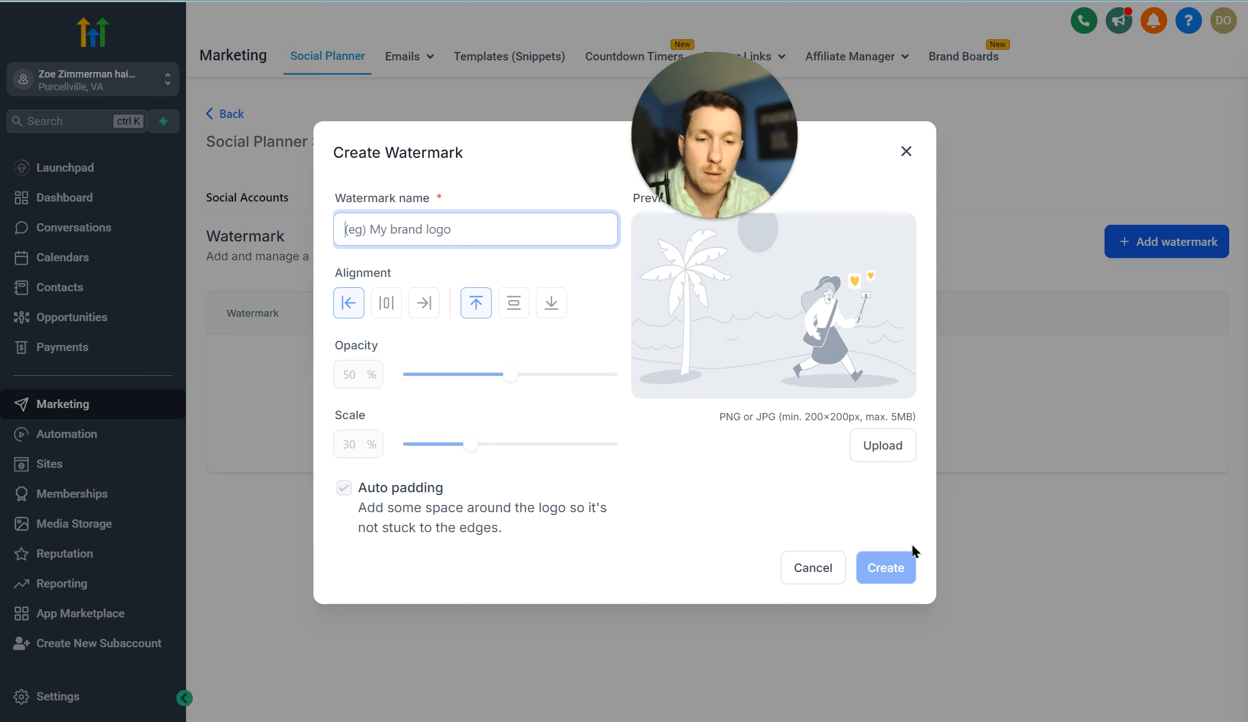
pyautogui.click(905, 152)
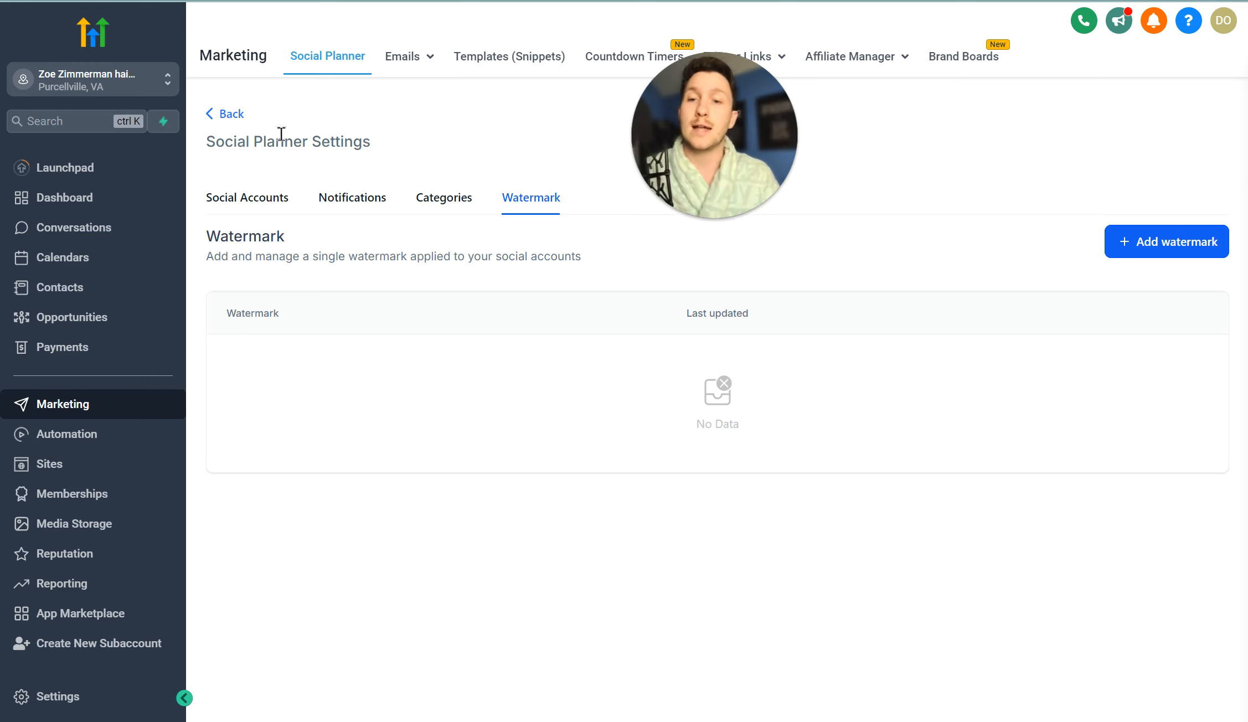
pyautogui.click(220, 116)
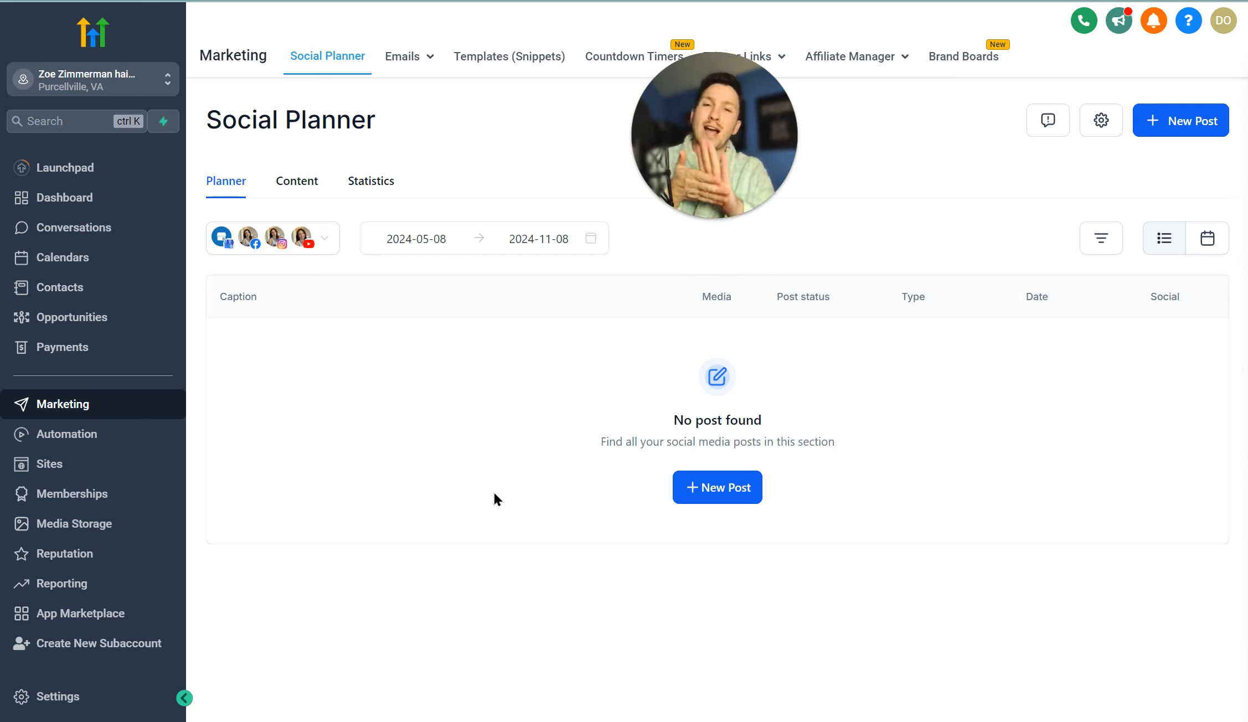
# Step: Open a blank new social post, look over the composer and return to the planner without writing anything
pyautogui.click(1174, 130)
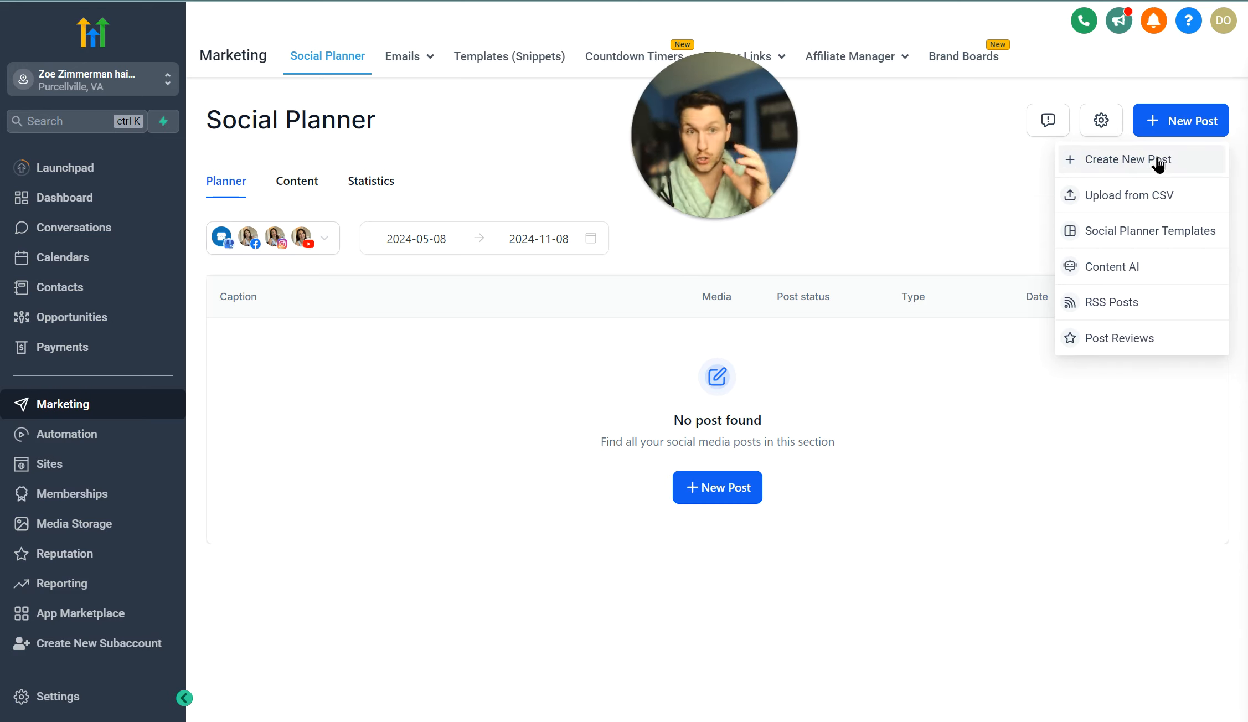
pyautogui.click(1119, 165)
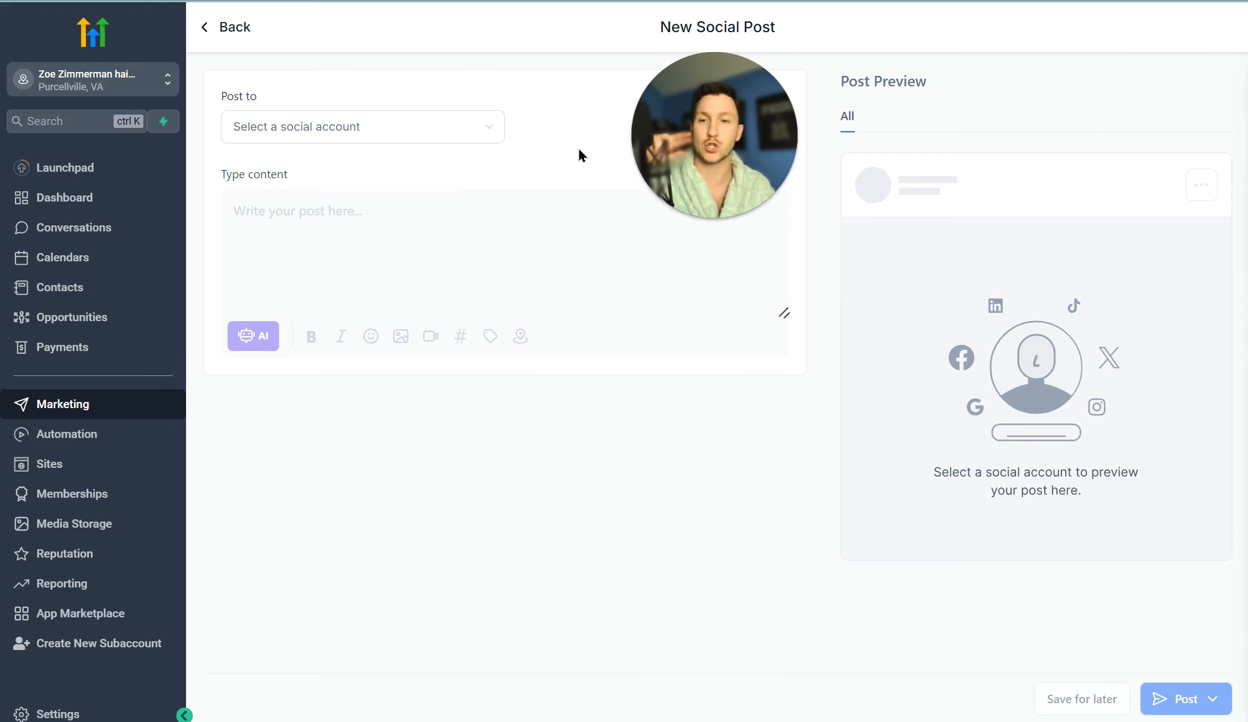
pyautogui.click(234, 30)
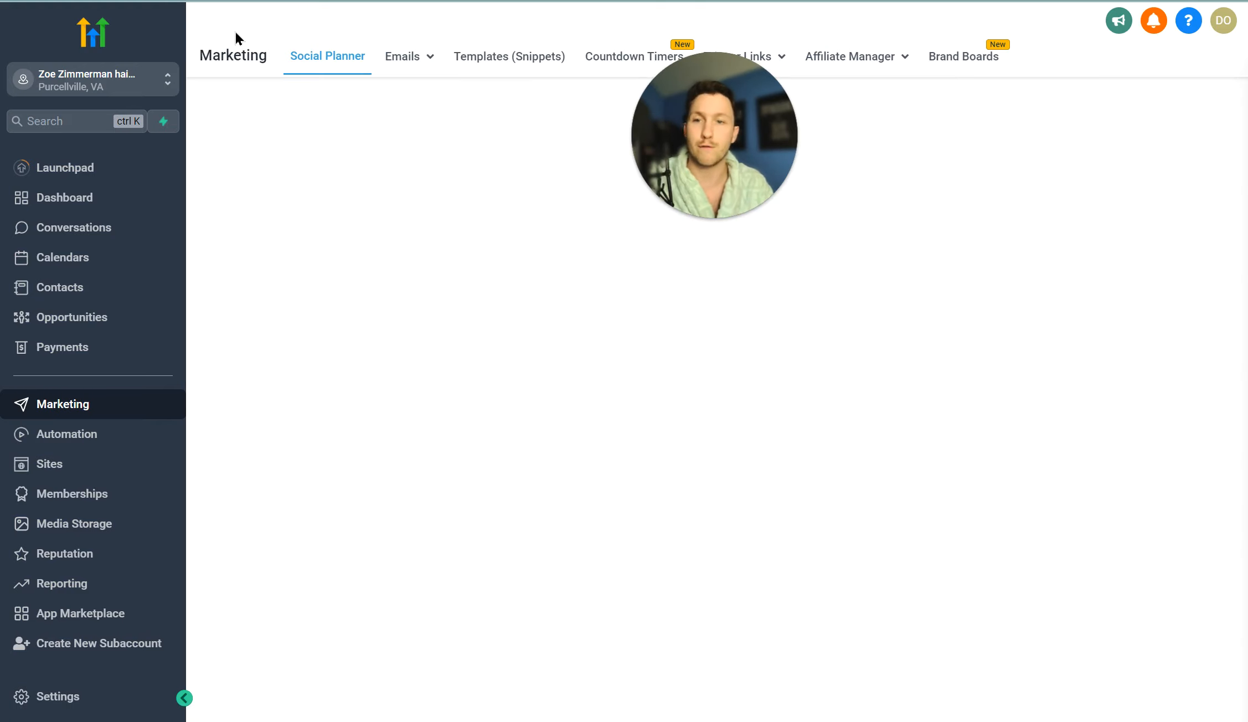
# Step: Open the CSV post upload, highlight its file format requirements and close it without uploading a file
pyautogui.click(1178, 133)
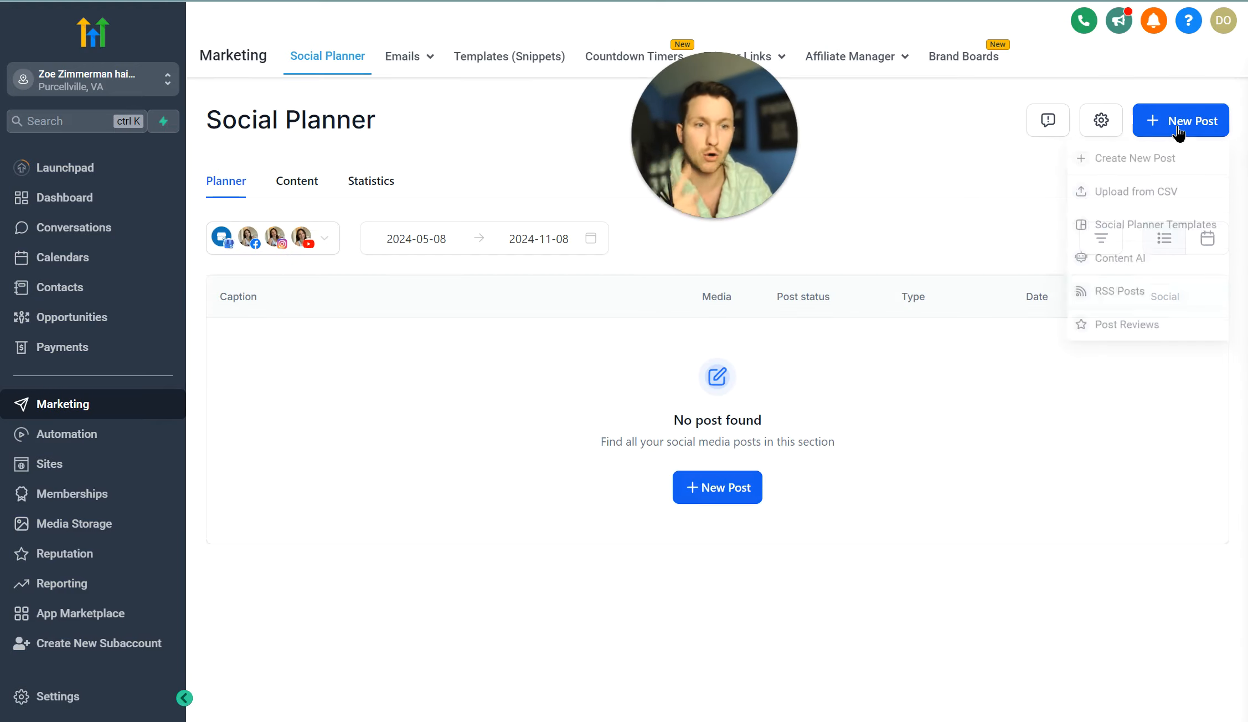
pyautogui.click(1170, 195)
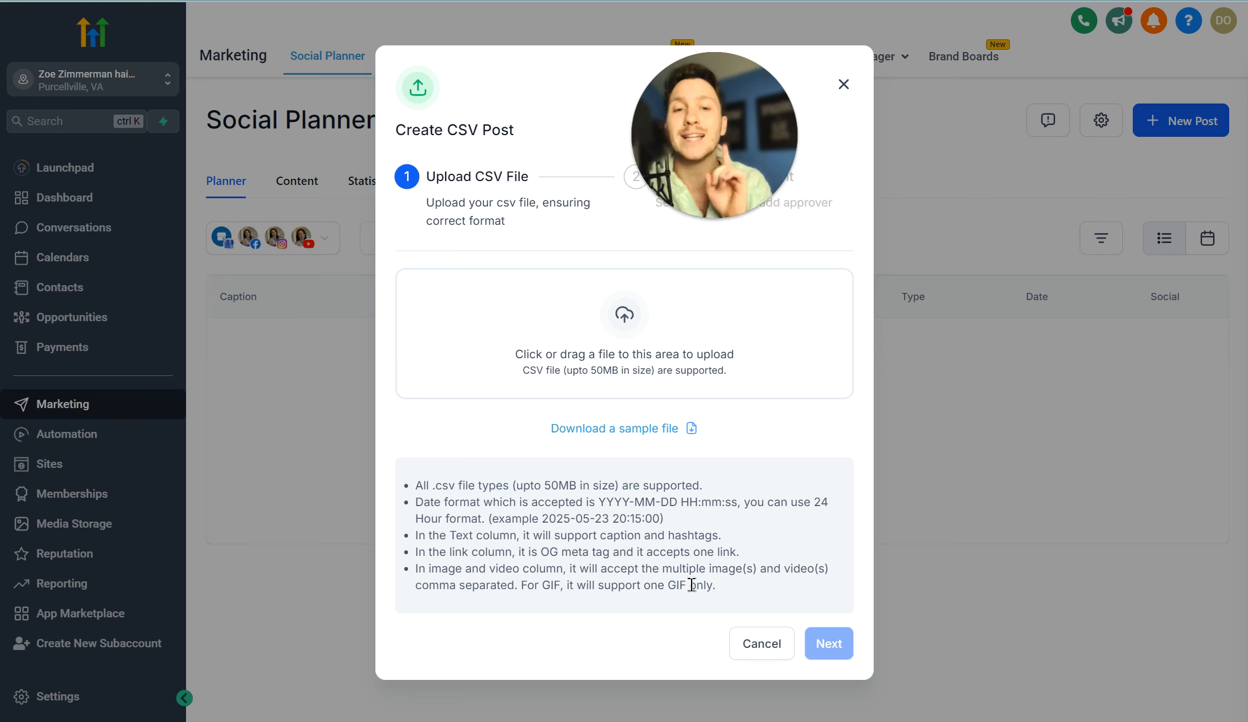
pyautogui.moveTo(728, 601); pyautogui.dragTo(389, 487)
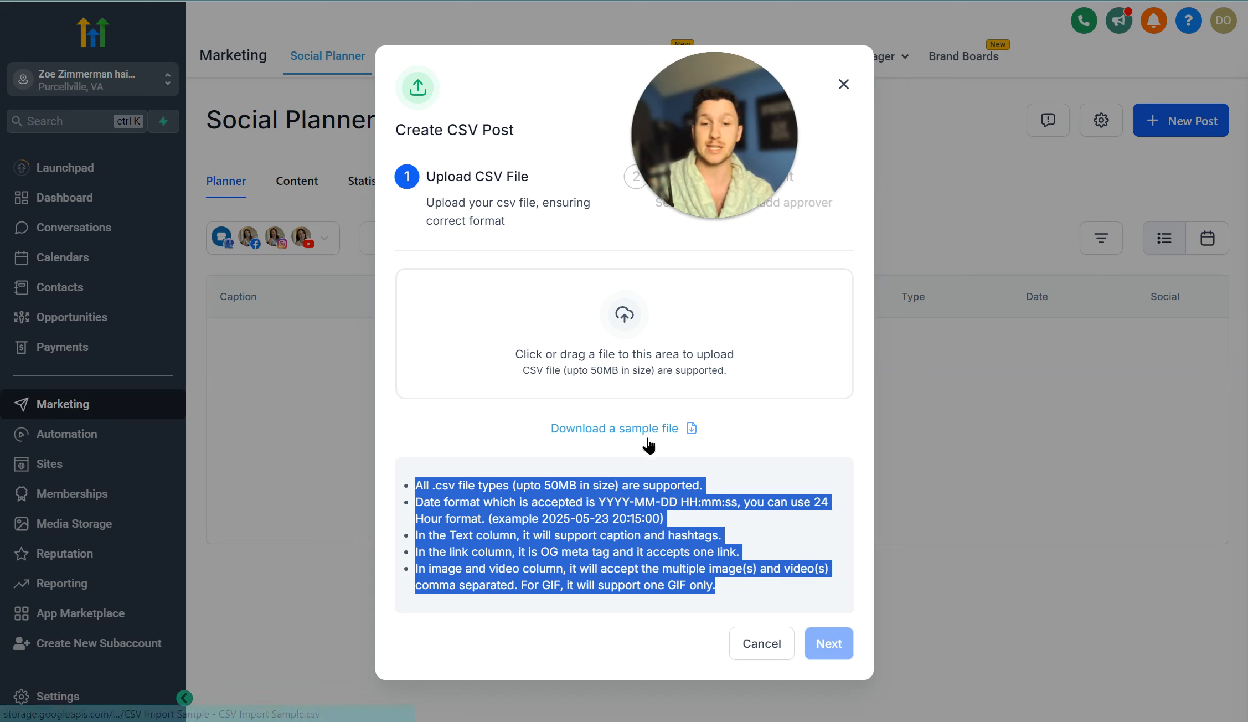
pyautogui.moveTo(718, 586); pyautogui.dragTo(408, 488)
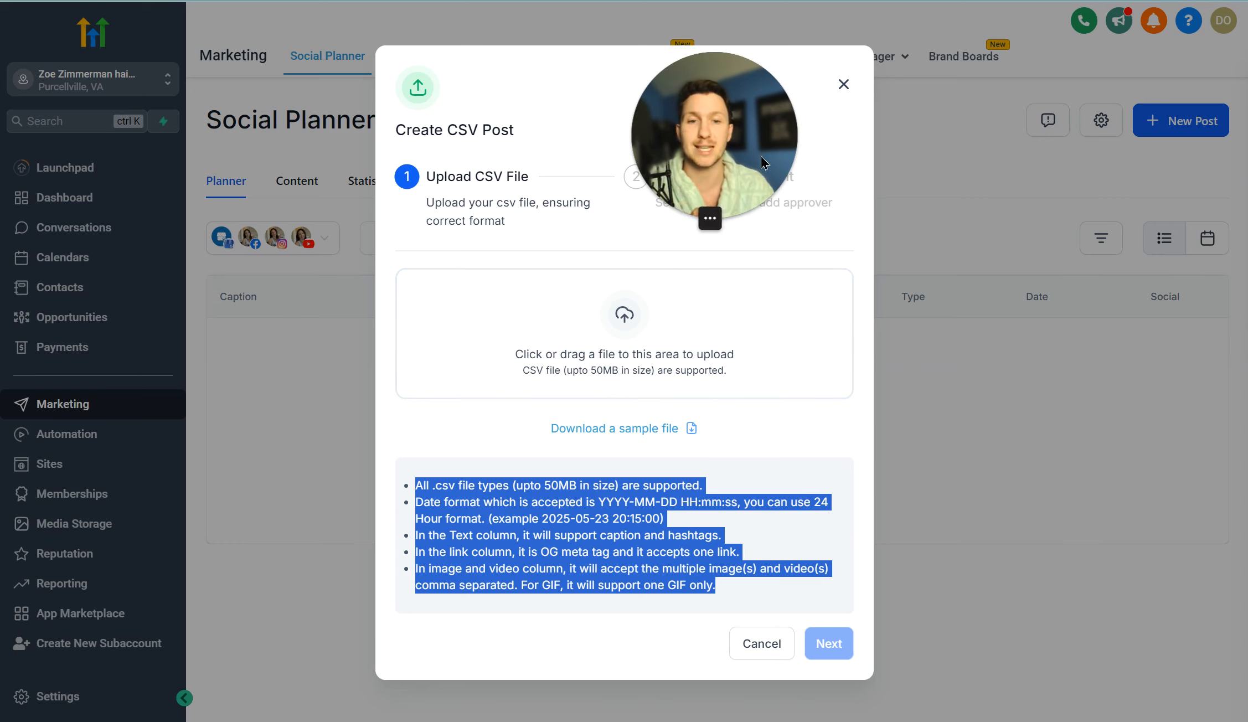
pyautogui.moveTo(731, 147); pyautogui.dragTo(647, 99)
pyautogui.click(840, 93)
# Step: Open the Social Planner template library for a new post and browse the available templates
pyautogui.click(1169, 133)
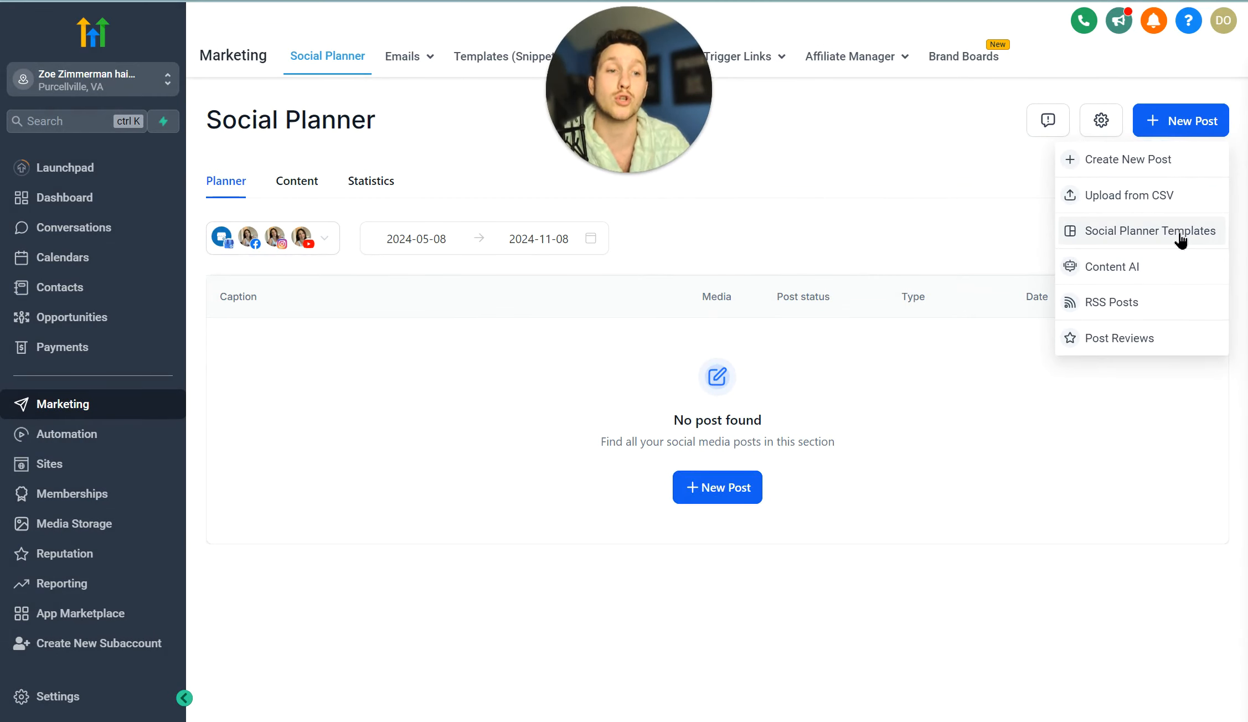
pyautogui.click(1180, 240)
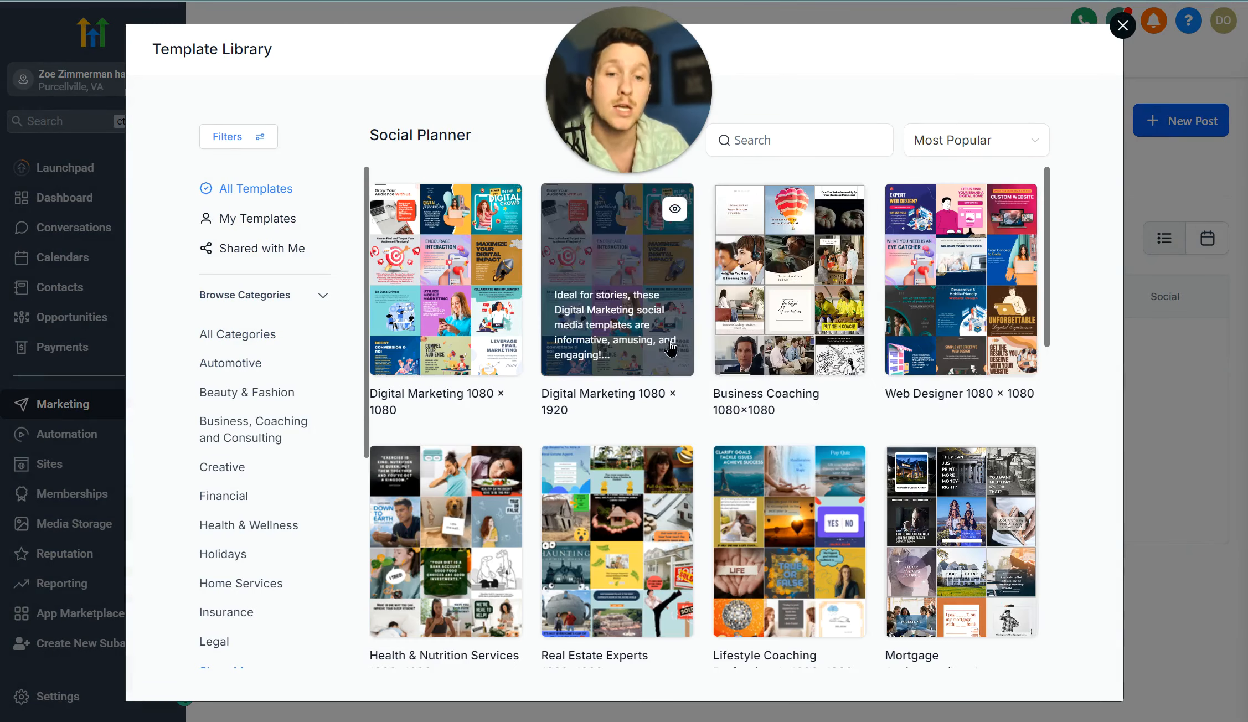
pyautogui.scroll(-10, 681, 332)
pyautogui.scroll(6, 654, 377)
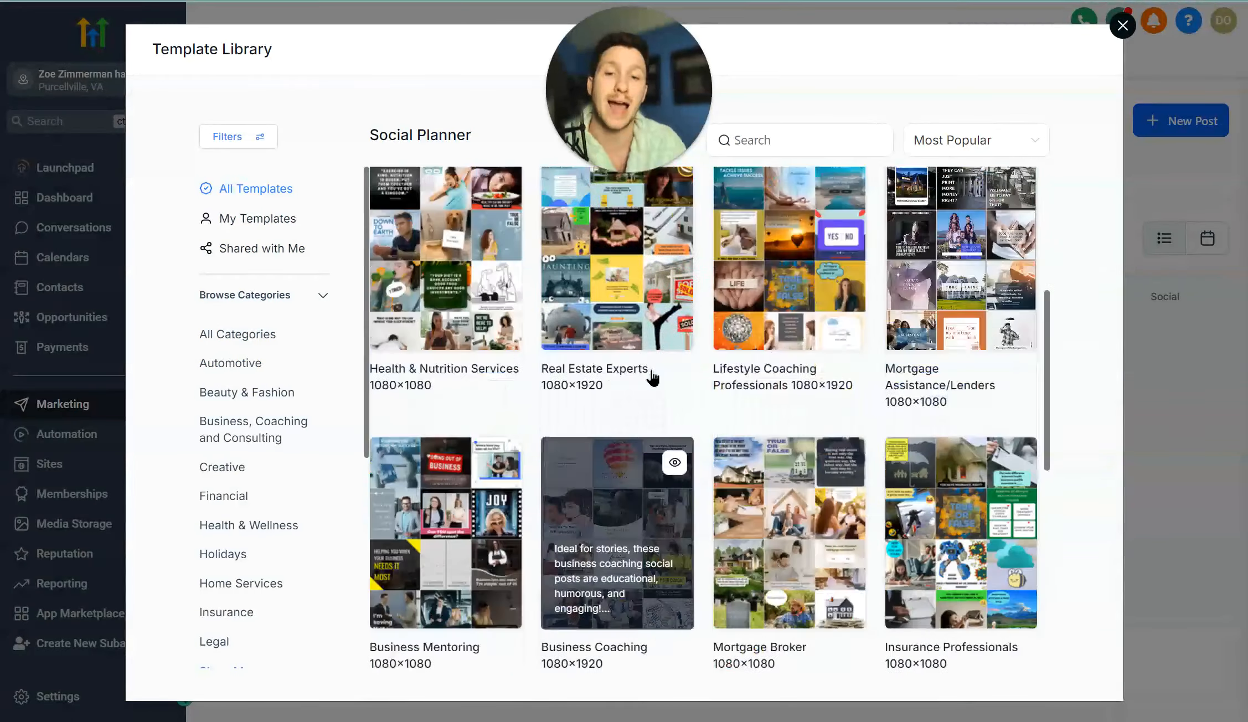
# Step: Browse the Social Planner templates and choose the Business Coaching 1080×1080 template
pyautogui.scroll(5, 653, 377)
pyautogui.scroll(-5, 606, 438)
pyautogui.scroll(5, 598, 436)
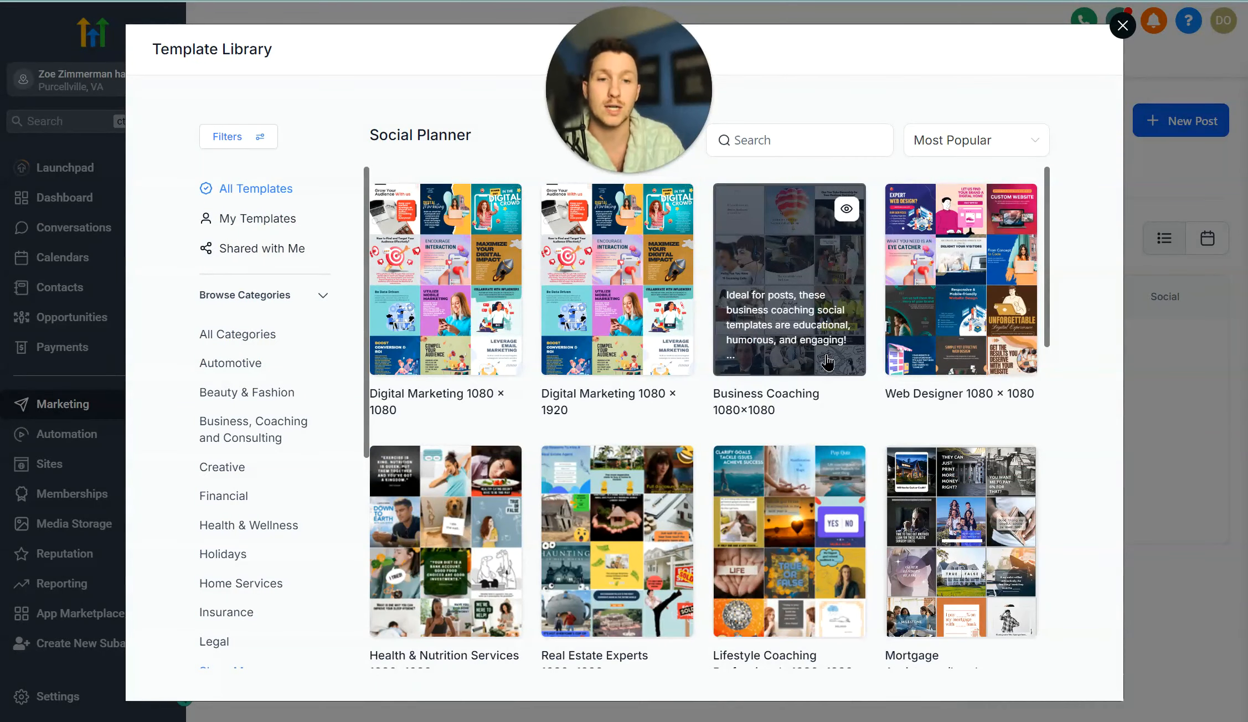
pyautogui.click(823, 244)
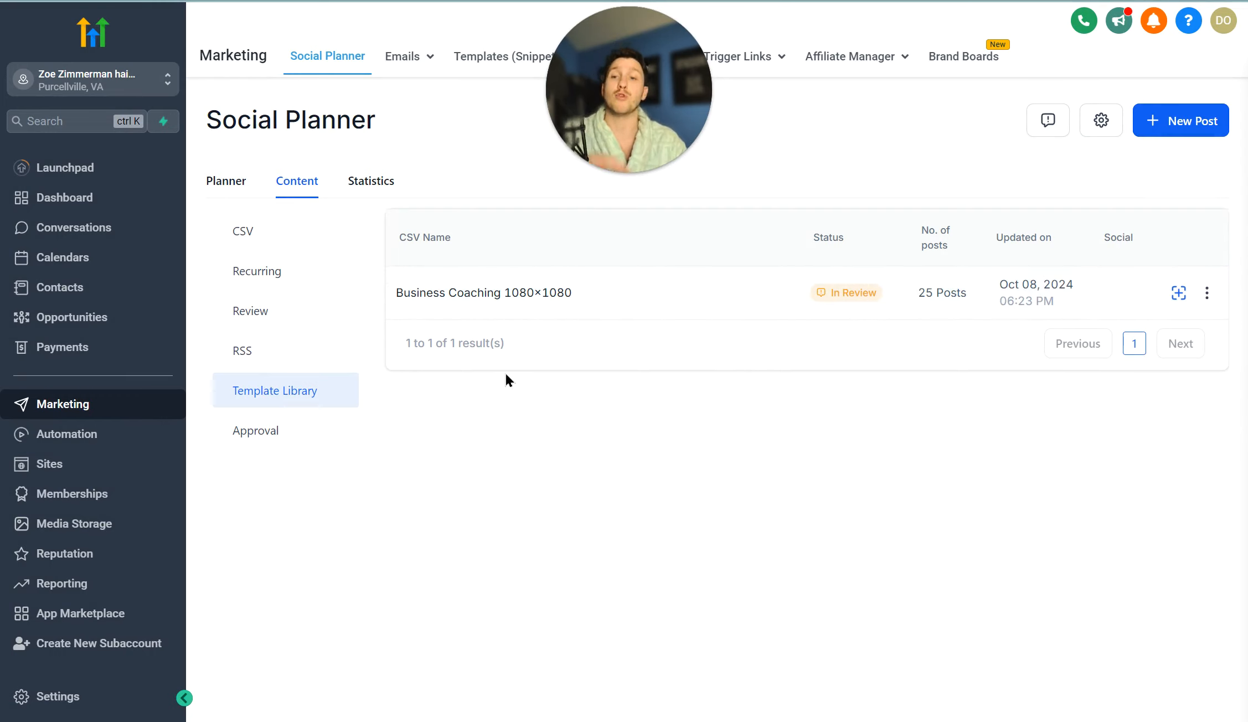
# Step: Return to the planner and look over October 2024 in the calendar view
pyautogui.click(228, 187)
pyautogui.click(1214, 250)
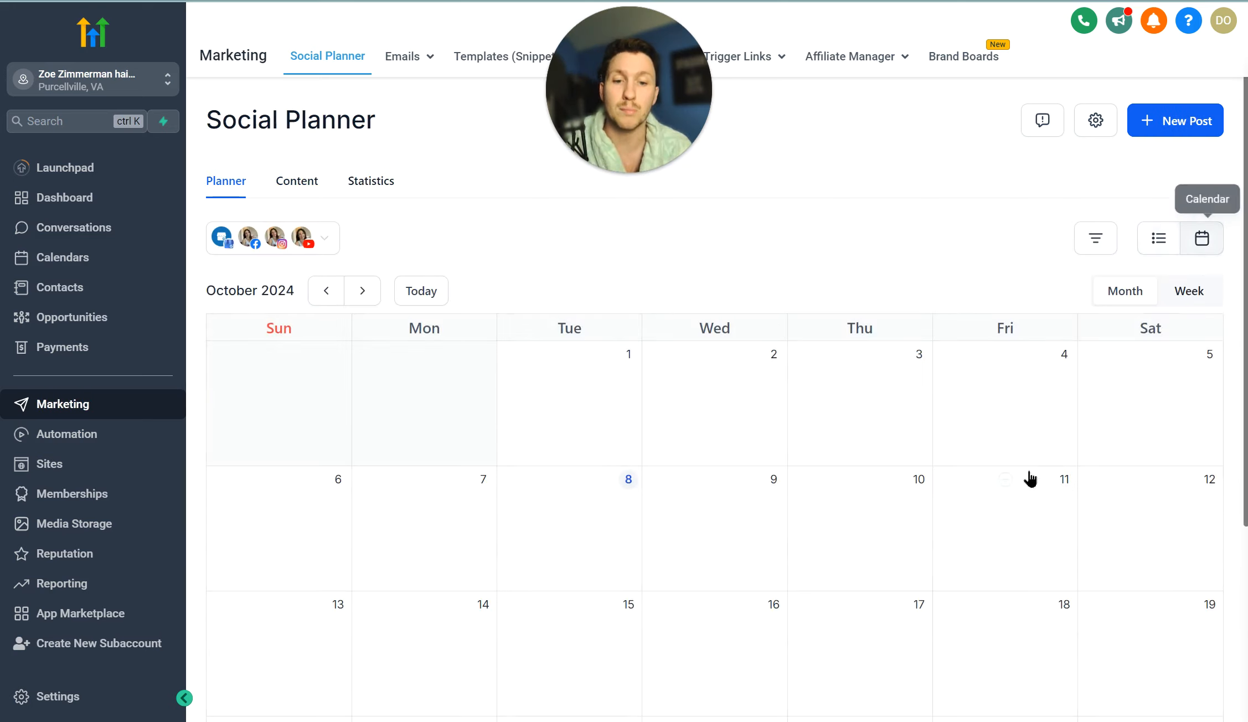
pyautogui.scroll(-3, 1017, 476)
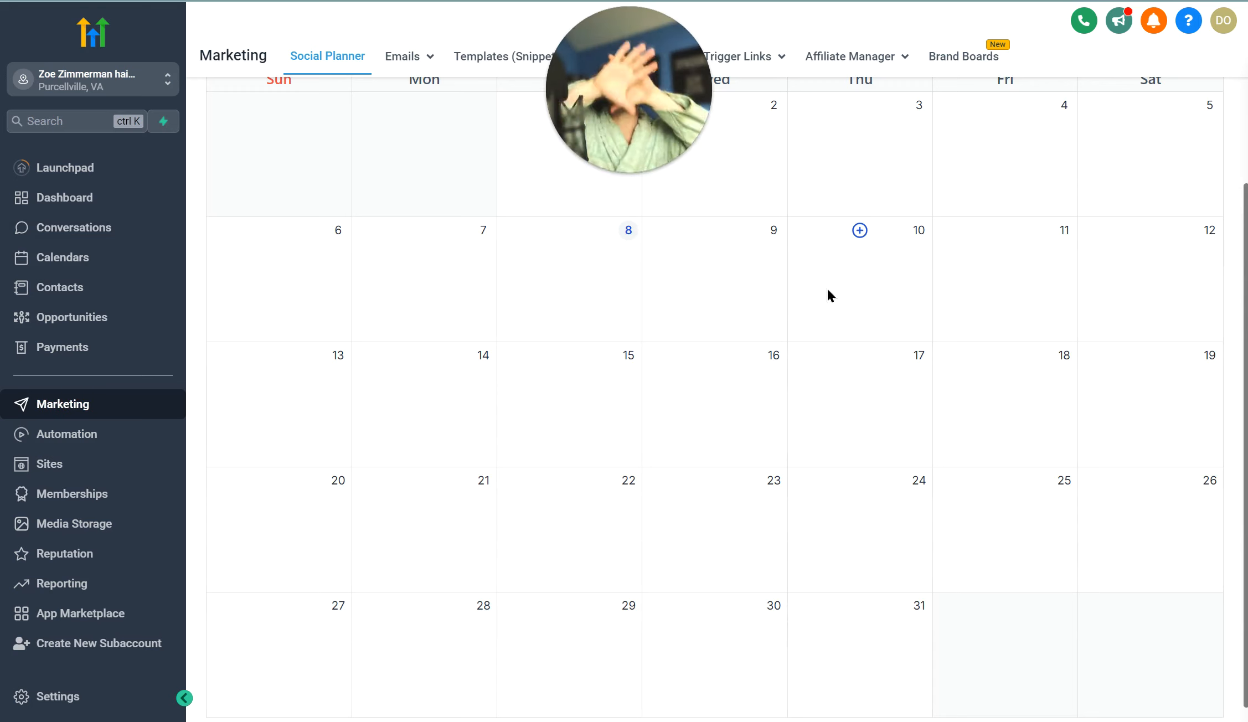
pyautogui.scroll(4, 1016, 321)
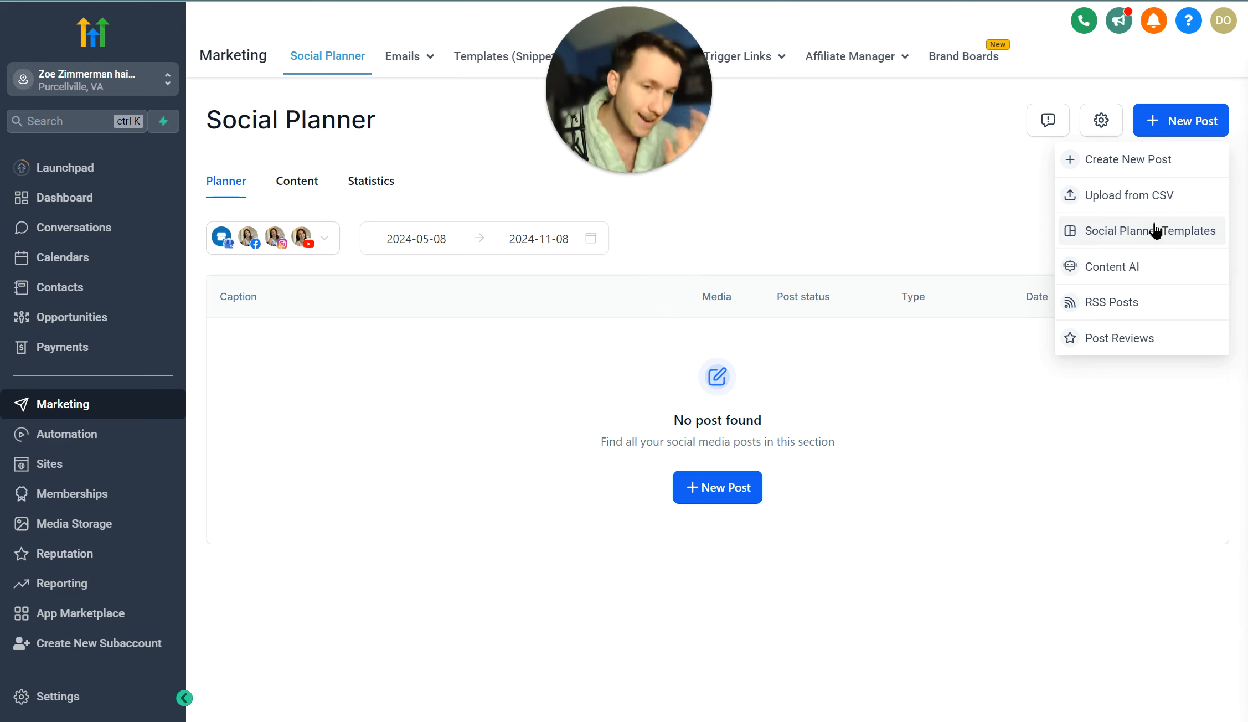
# Step: Open the Content AI form for a new post, look over its fields and close it without generating content
pyautogui.click(1176, 266)
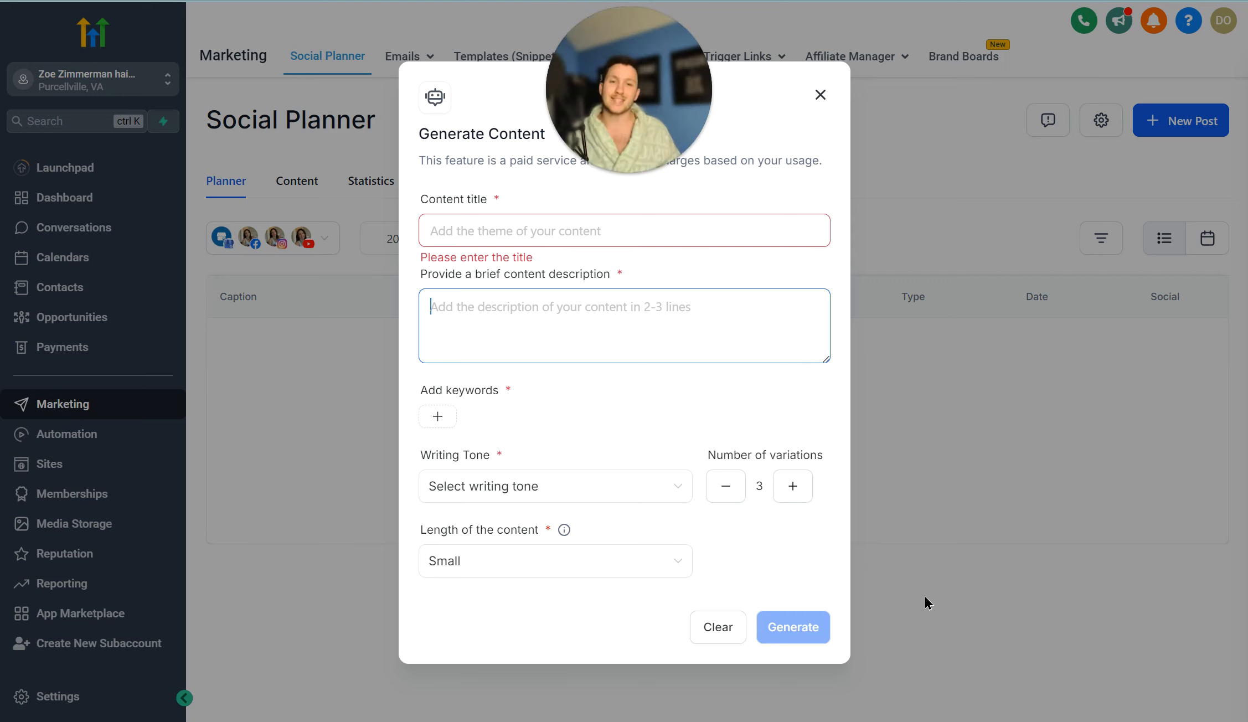
pyautogui.click(820, 94)
# Step: Open the RSS post form, inspect its feed URL, social account and maximum posts options, and close it without creating a post
pyautogui.click(1190, 122)
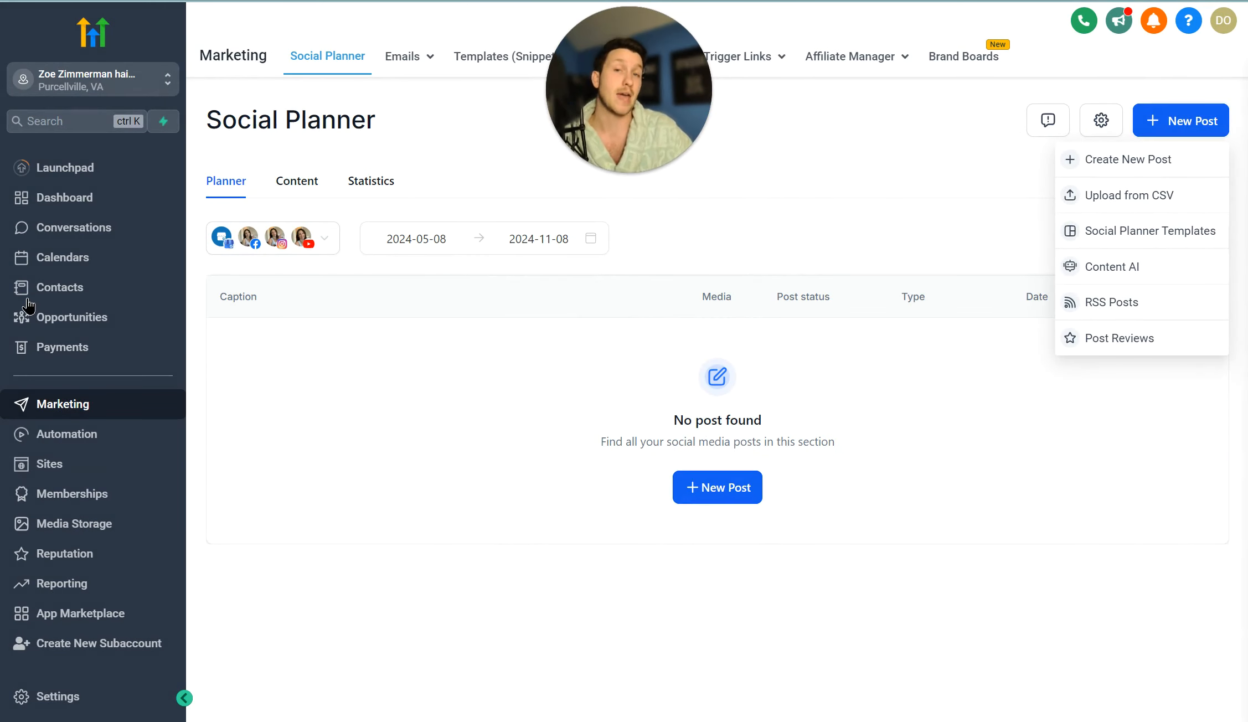
pyautogui.click(1093, 303)
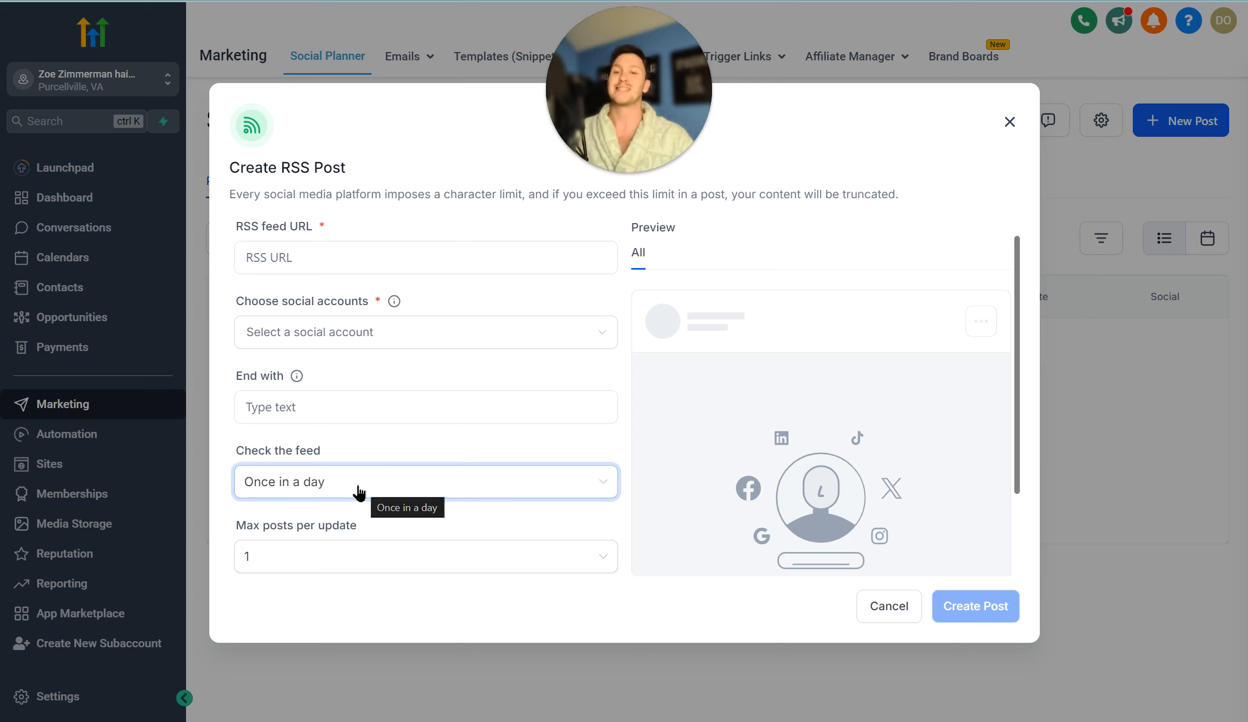
pyautogui.click(407, 257)
pyautogui.click(446, 335)
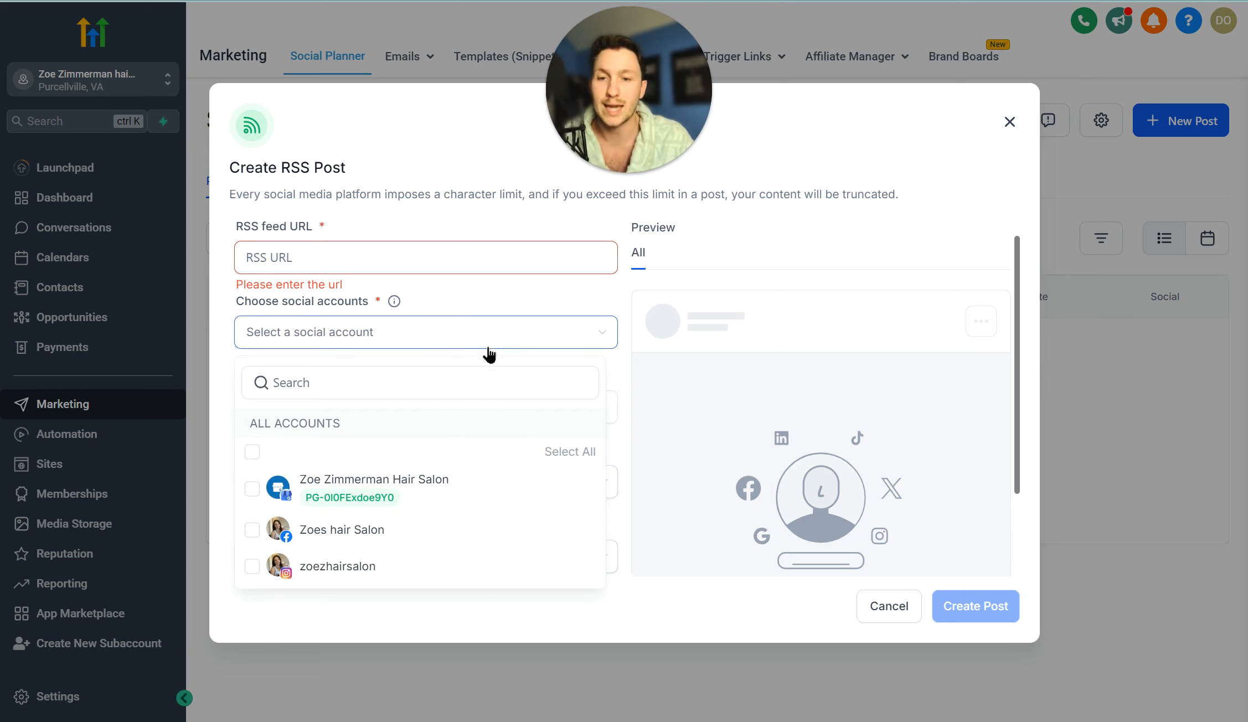
pyautogui.click(499, 376)
pyautogui.click(201, 378)
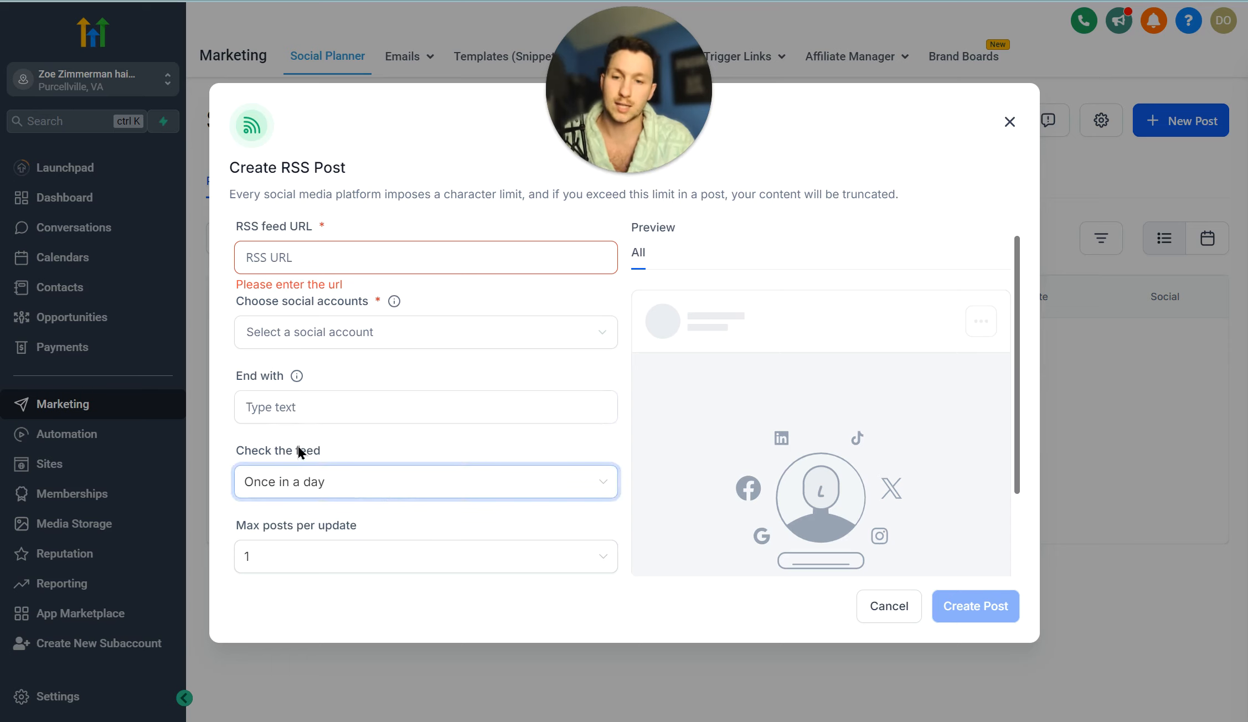
pyautogui.click(381, 563)
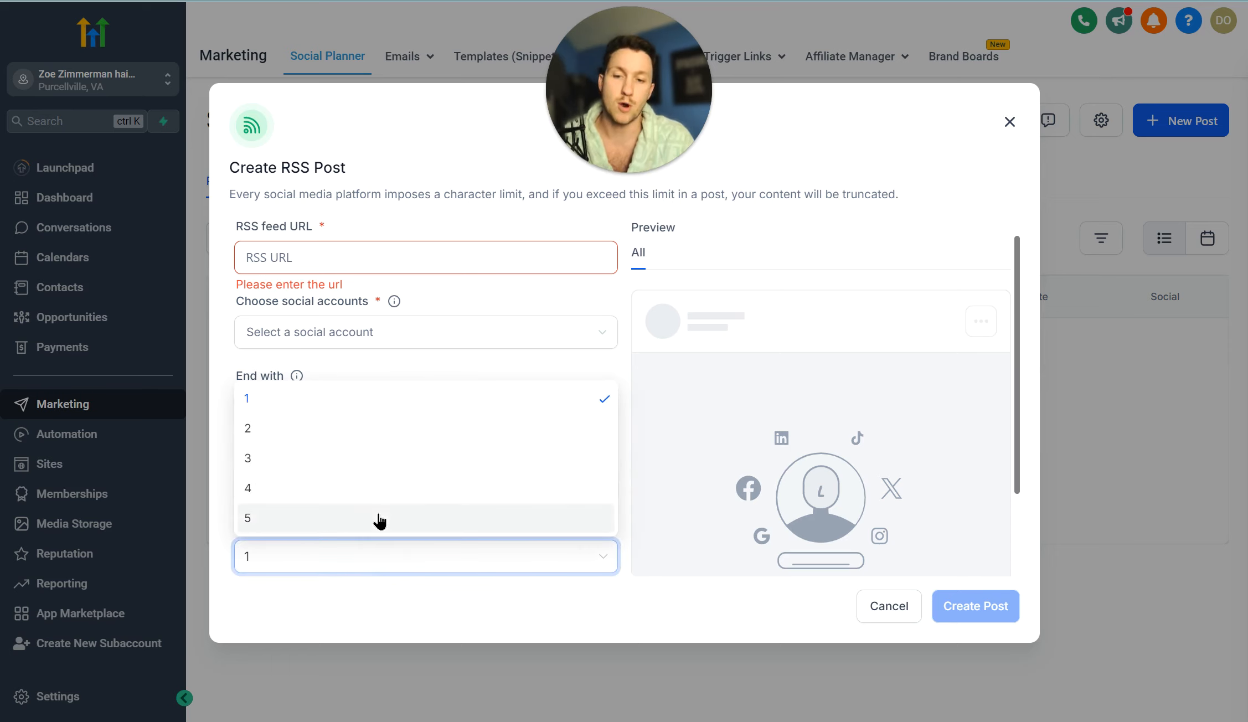
pyautogui.click(441, 596)
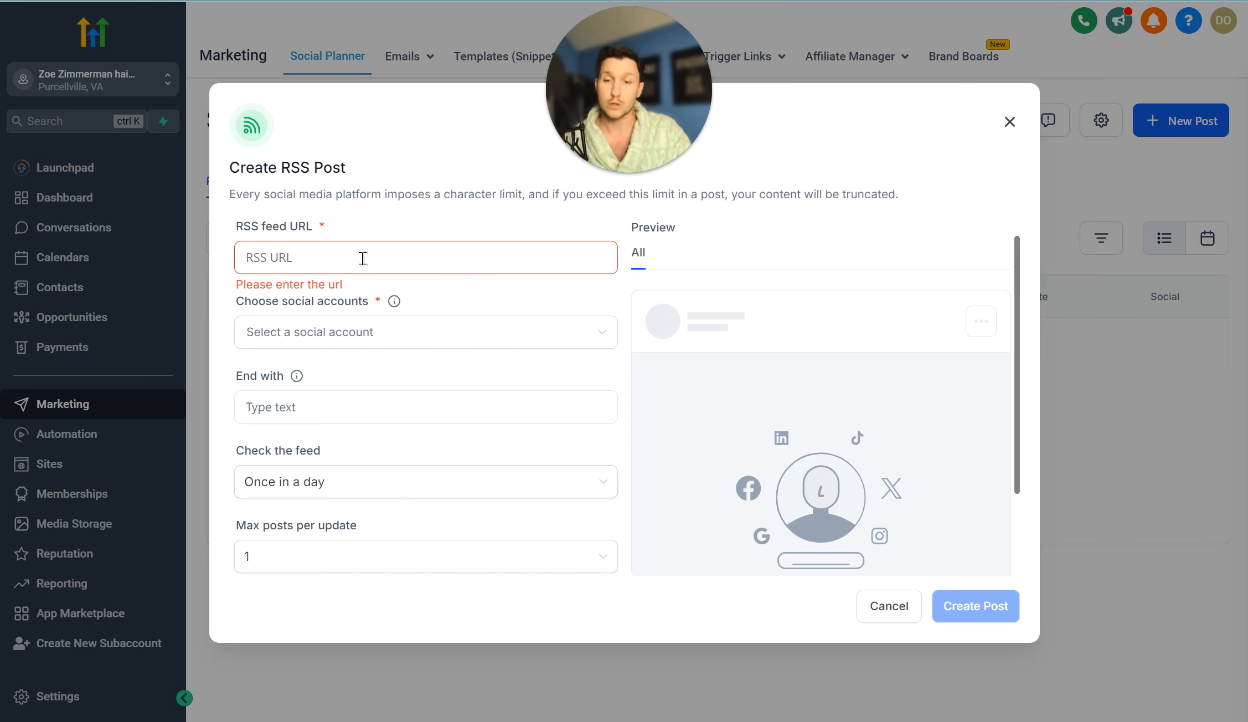
pyautogui.click(1009, 122)
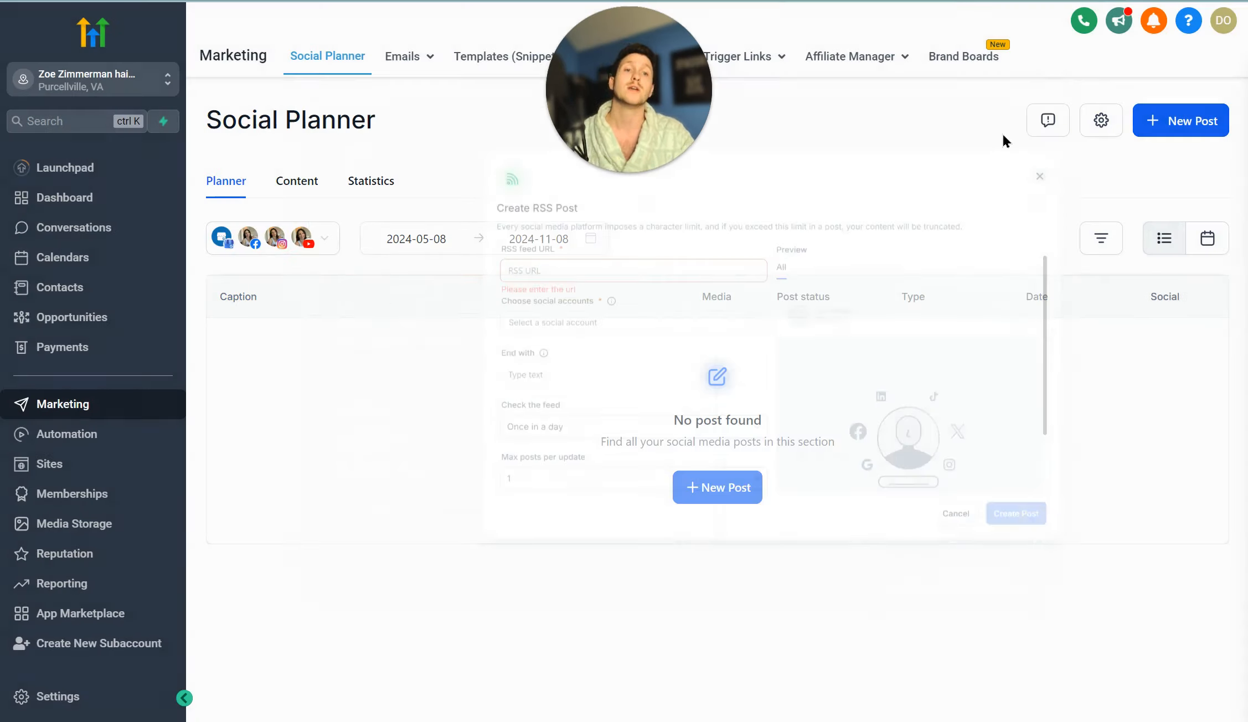
# Step: Start a new review post with Google as the review source and a rating range of 5 stars
pyautogui.click(1196, 121)
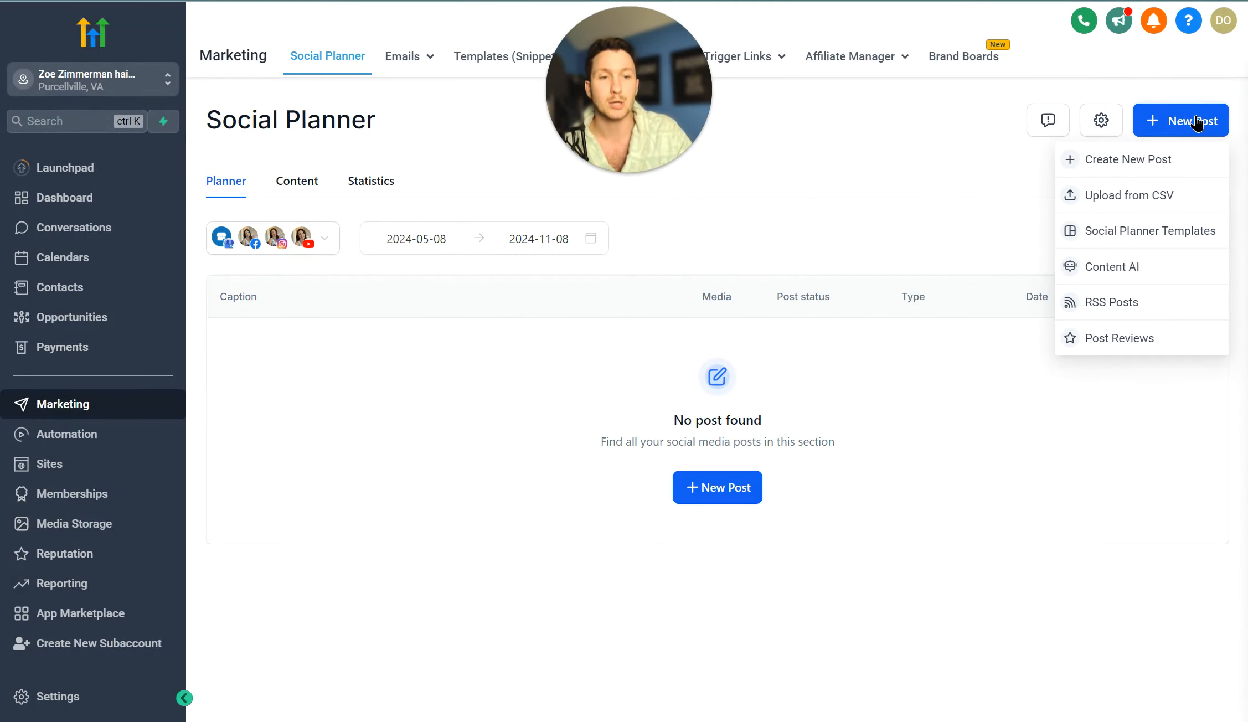
pyautogui.click(1169, 330)
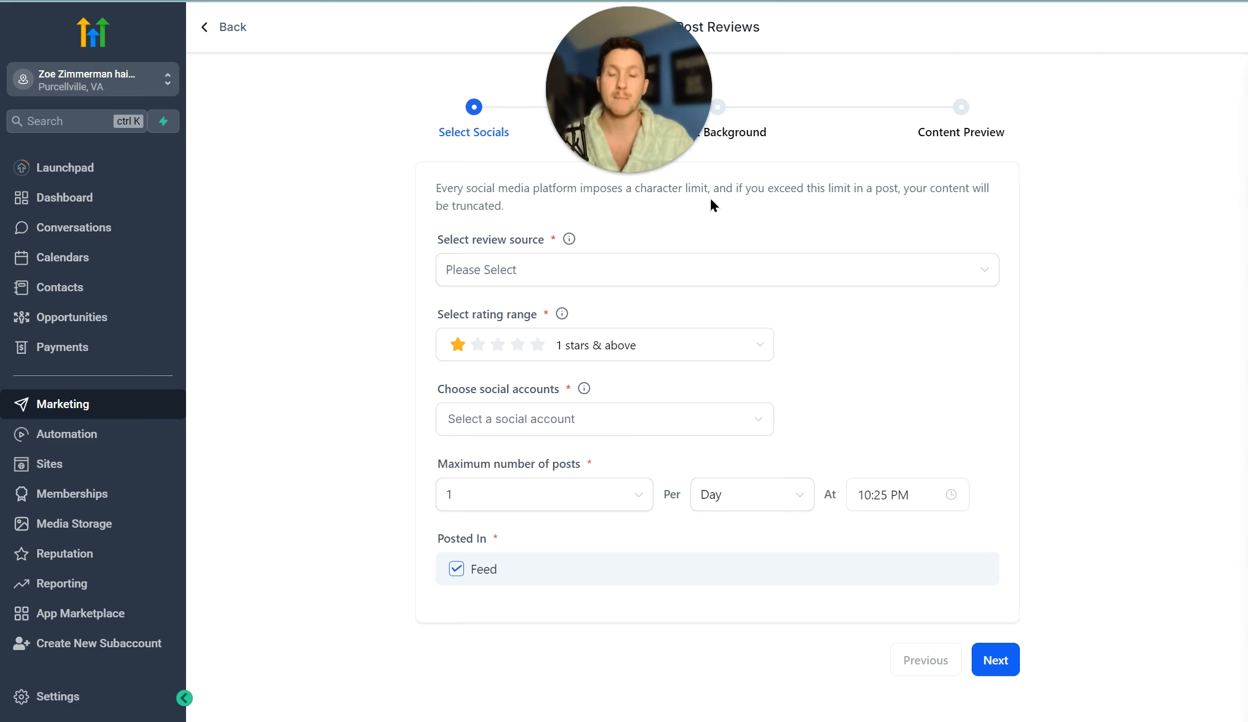
pyautogui.click(713, 268)
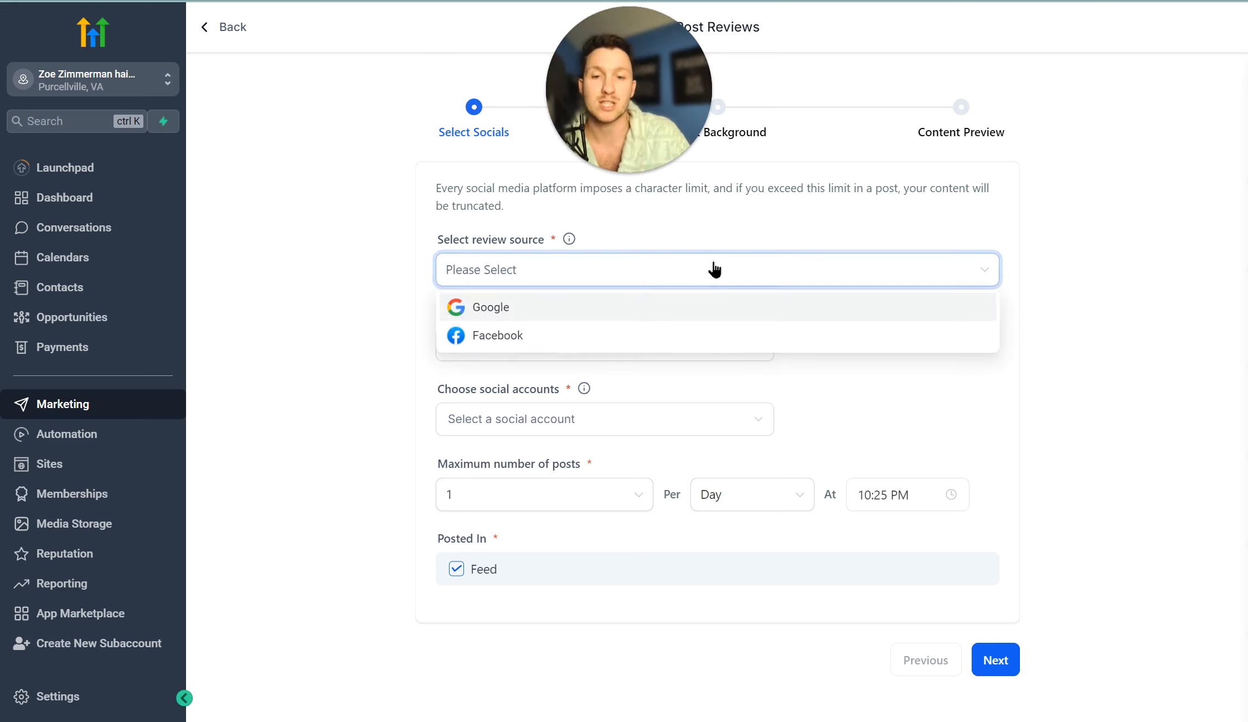
pyautogui.click(545, 317)
pyautogui.click(358, 321)
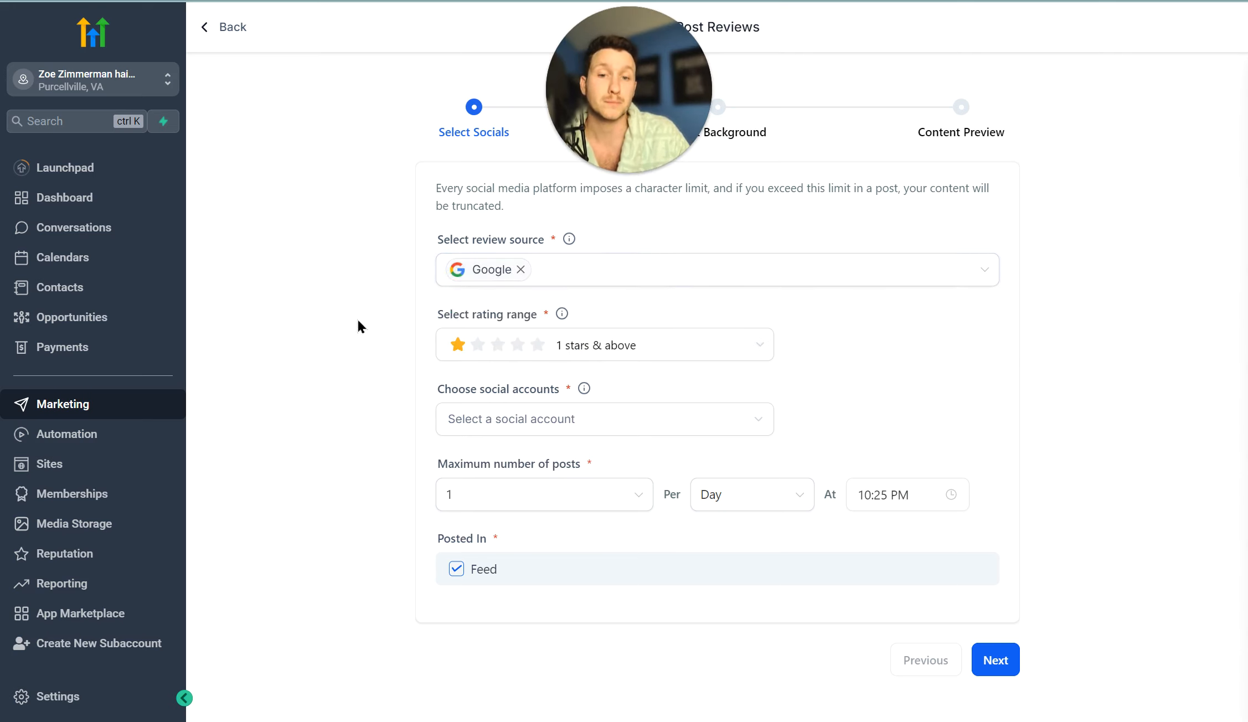
pyautogui.click(596, 343)
pyautogui.click(518, 199)
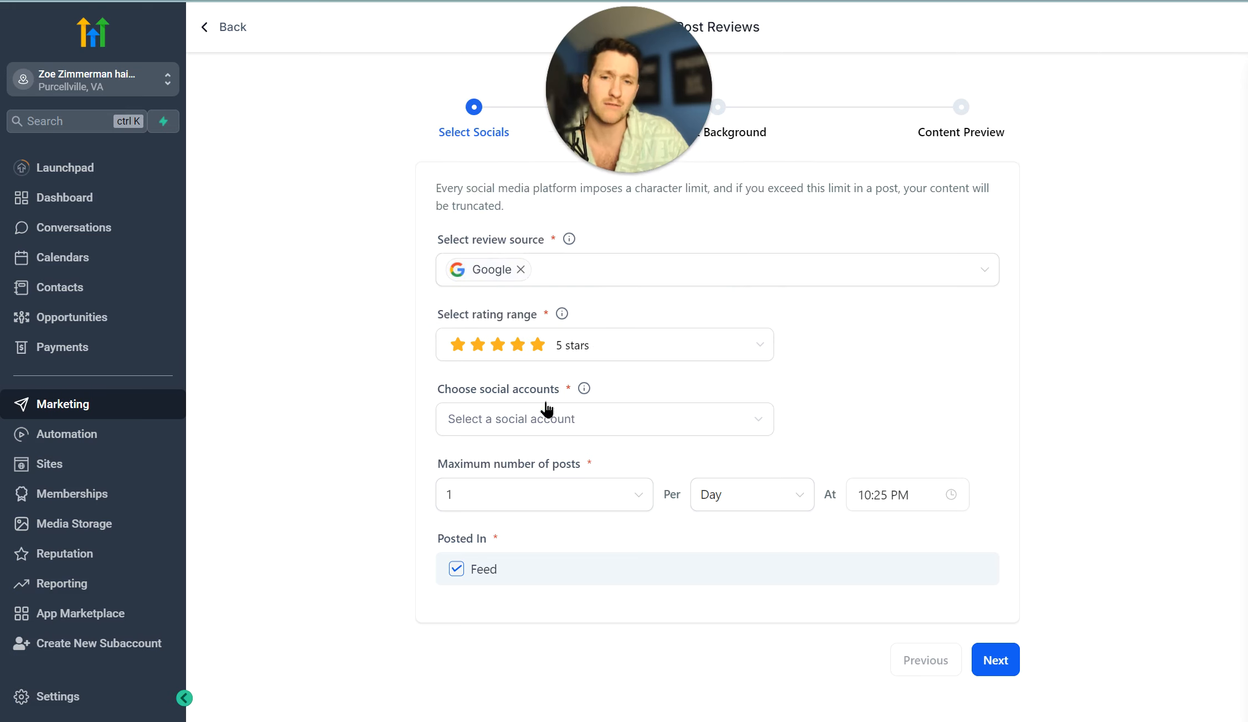
# Step: Choose the salon's Facebook and Instagram accounts for the review posts, leaving out the Google business account
pyautogui.click(621, 431)
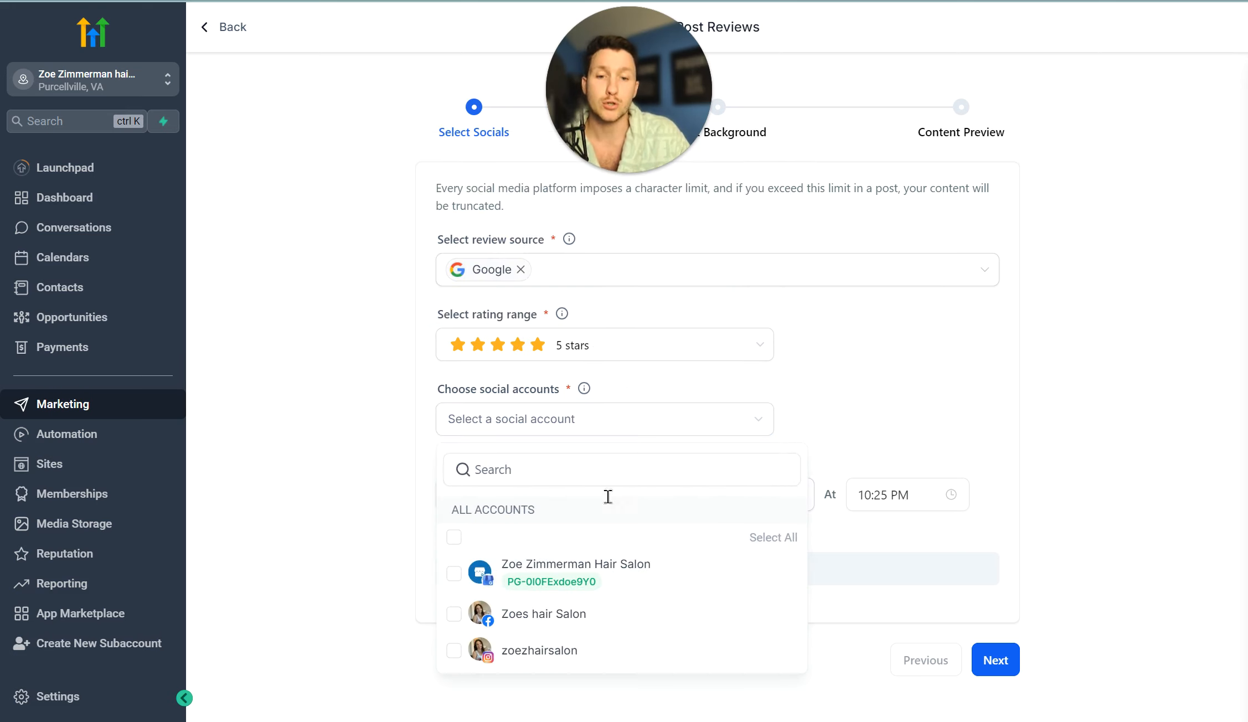
pyautogui.click(553, 573)
pyautogui.click(455, 613)
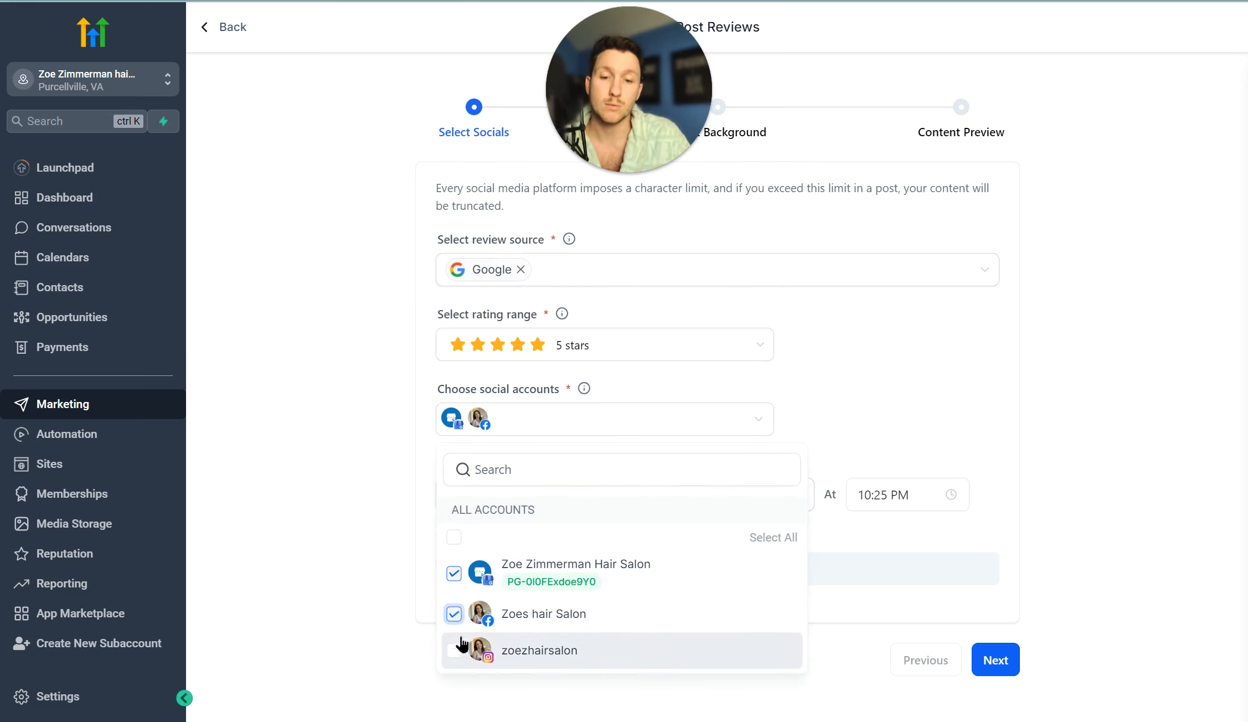
pyautogui.click(455, 572)
pyautogui.click(455, 650)
pyautogui.click(568, 429)
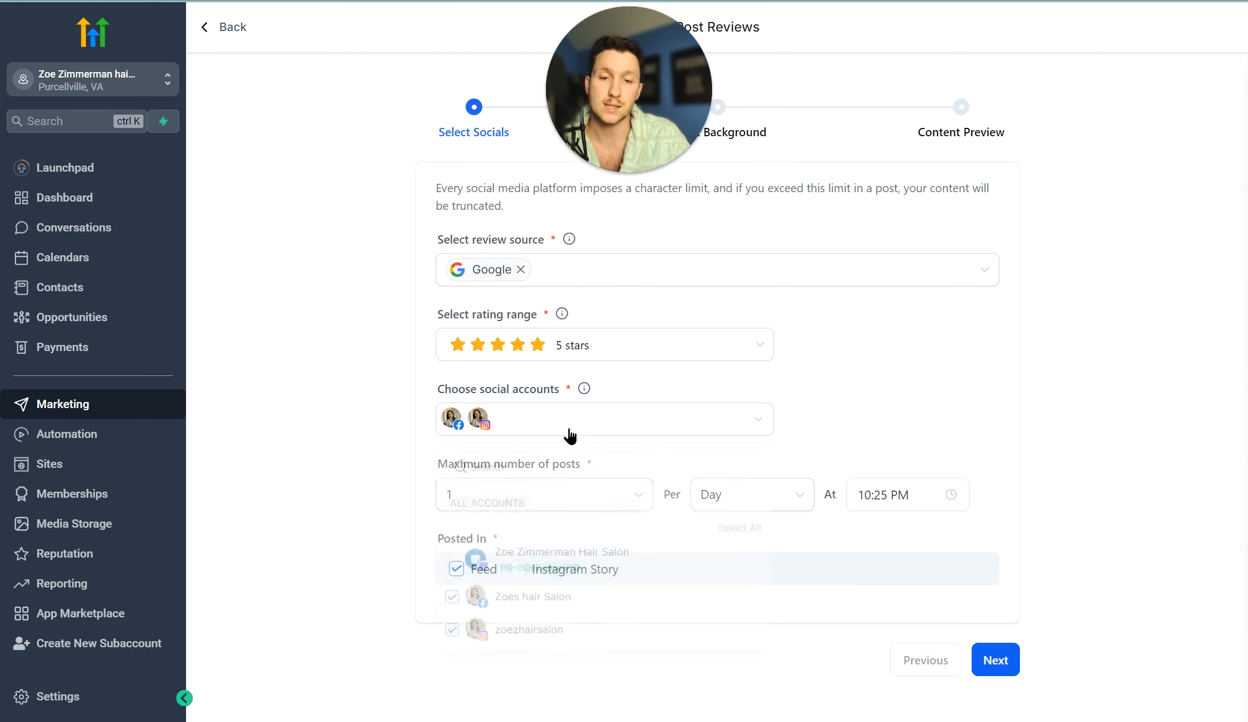
# Step: Set the maximum to 2 posts per day, add Instagram Story as a posting location and continue to the background selection
pyautogui.click(485, 514)
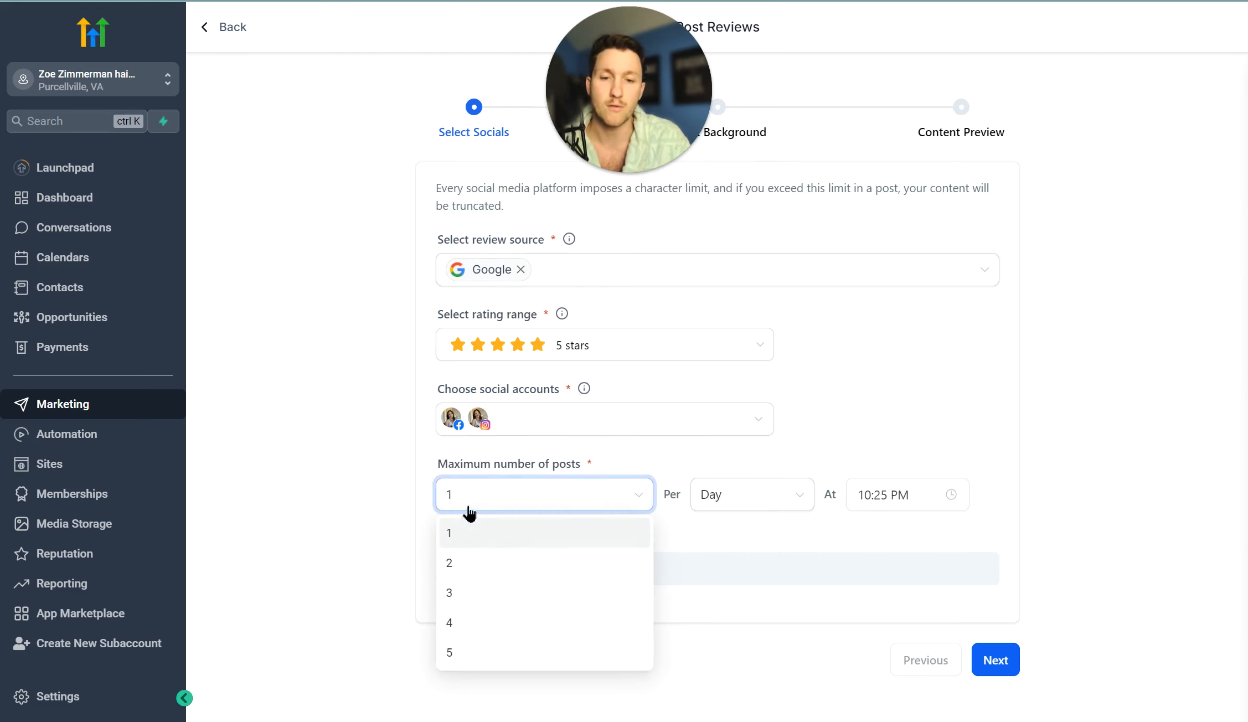
pyautogui.click(496, 564)
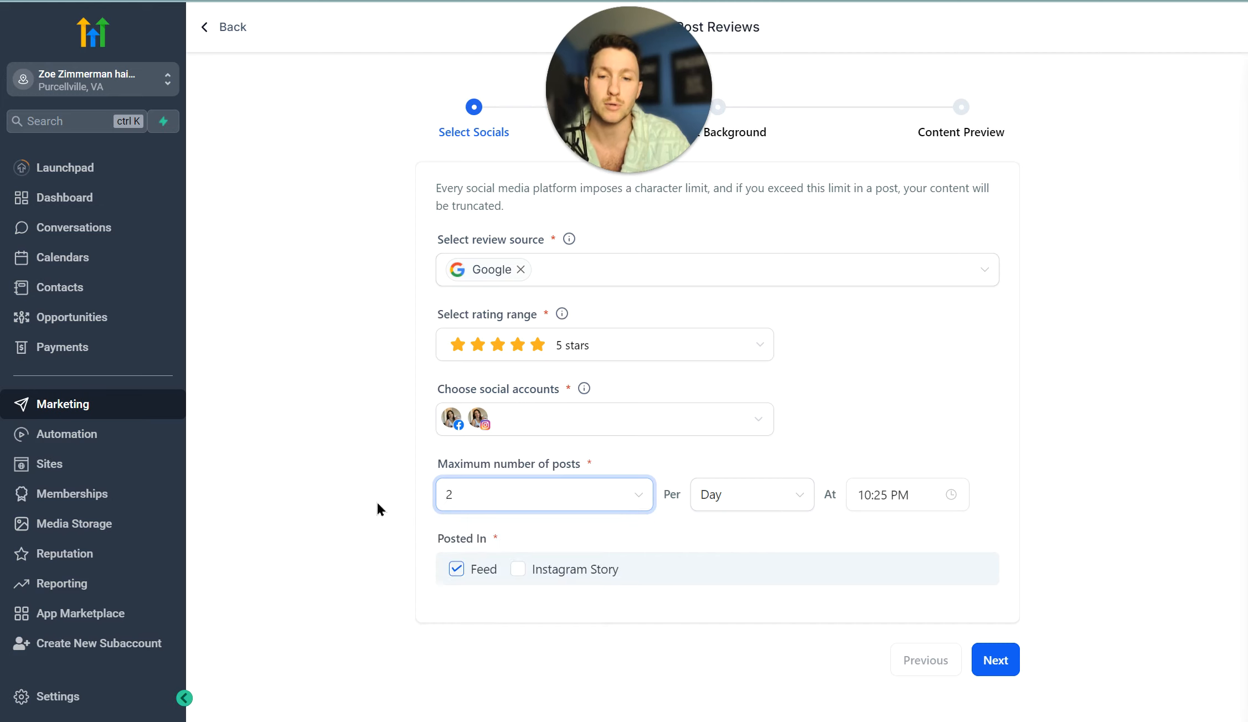
pyautogui.click(457, 568)
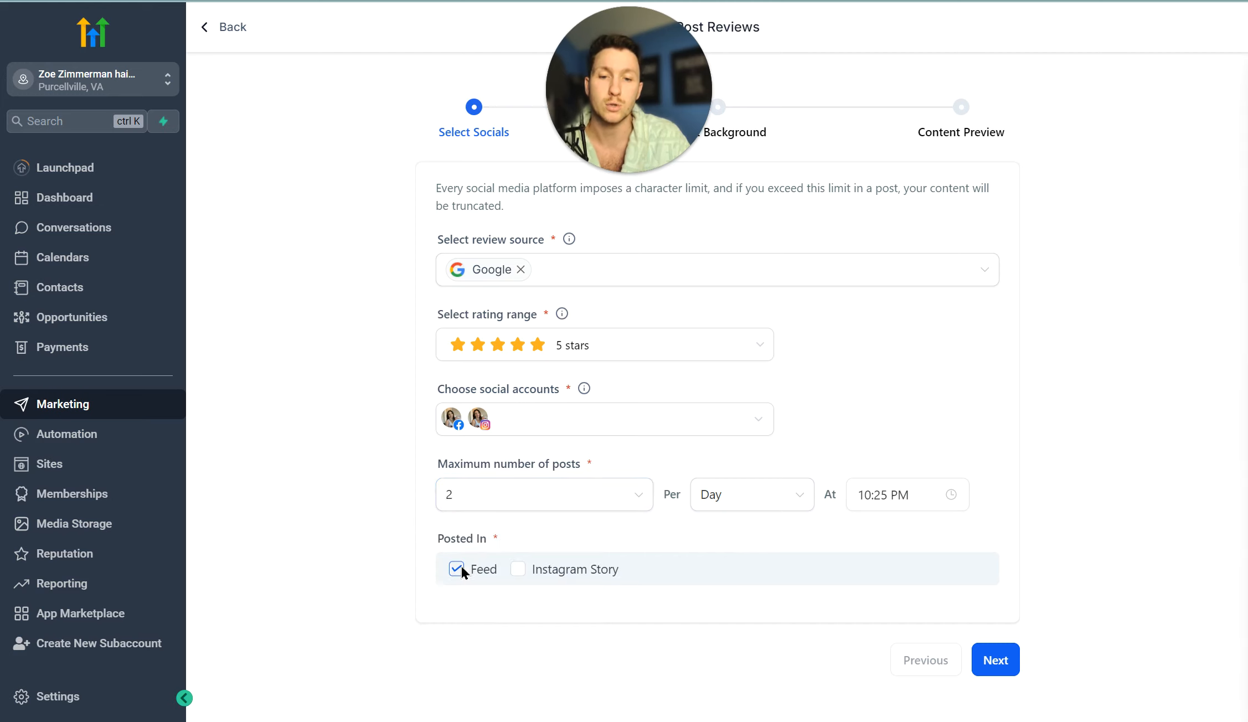
pyautogui.click(518, 569)
pyautogui.scroll(-1, 646, 501)
pyautogui.click(1002, 621)
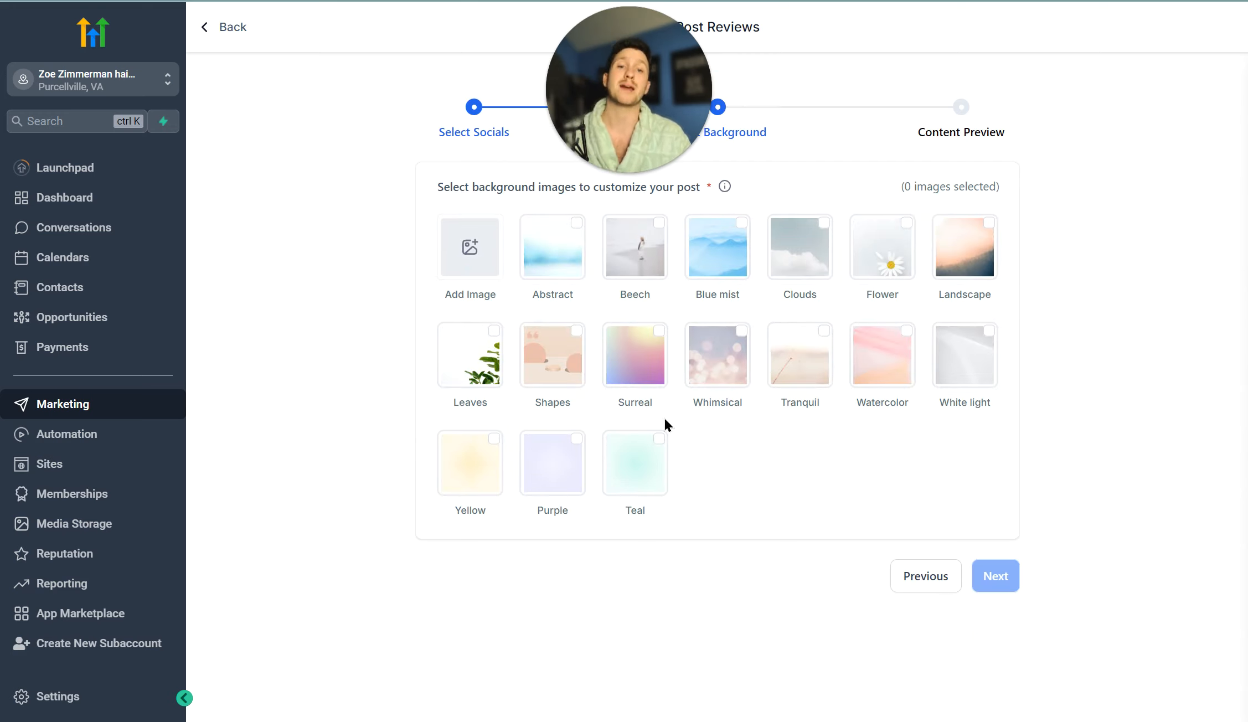
# Step: Select the Abstract background image for the review posts and look over the resulting content preview
pyautogui.moveTo(630, 139); pyautogui.dragTo(311, 176)
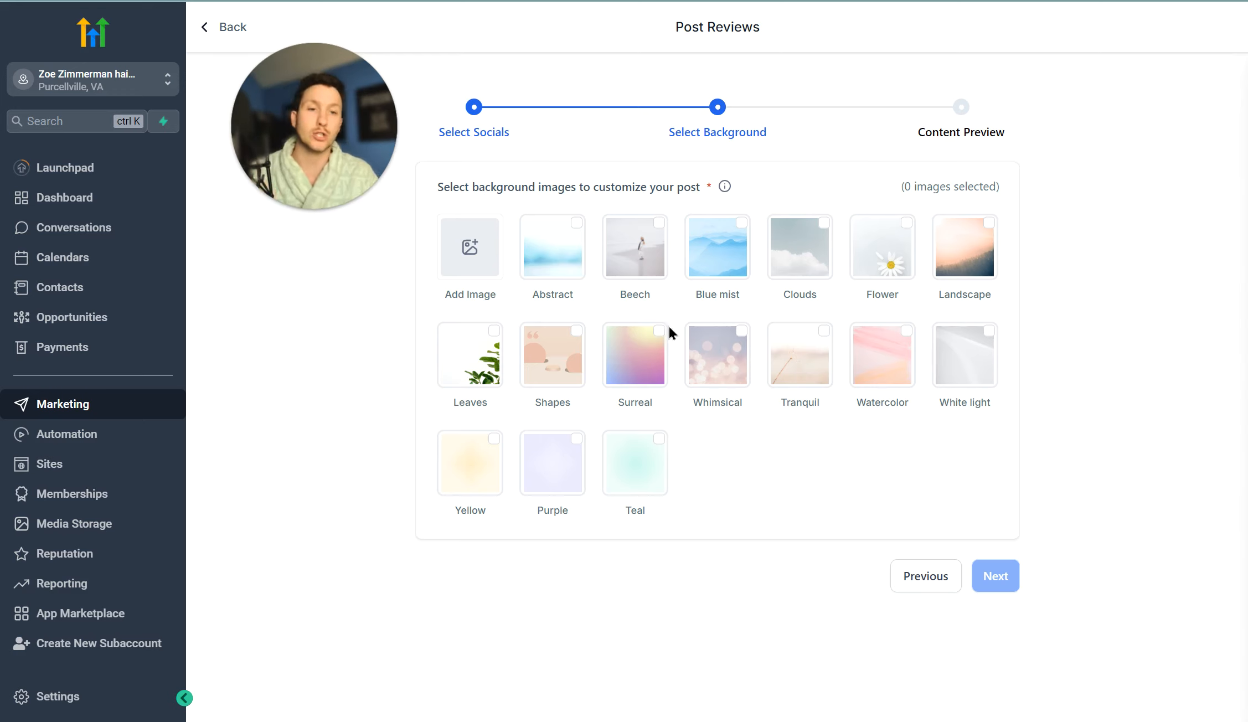
pyautogui.click(532, 247)
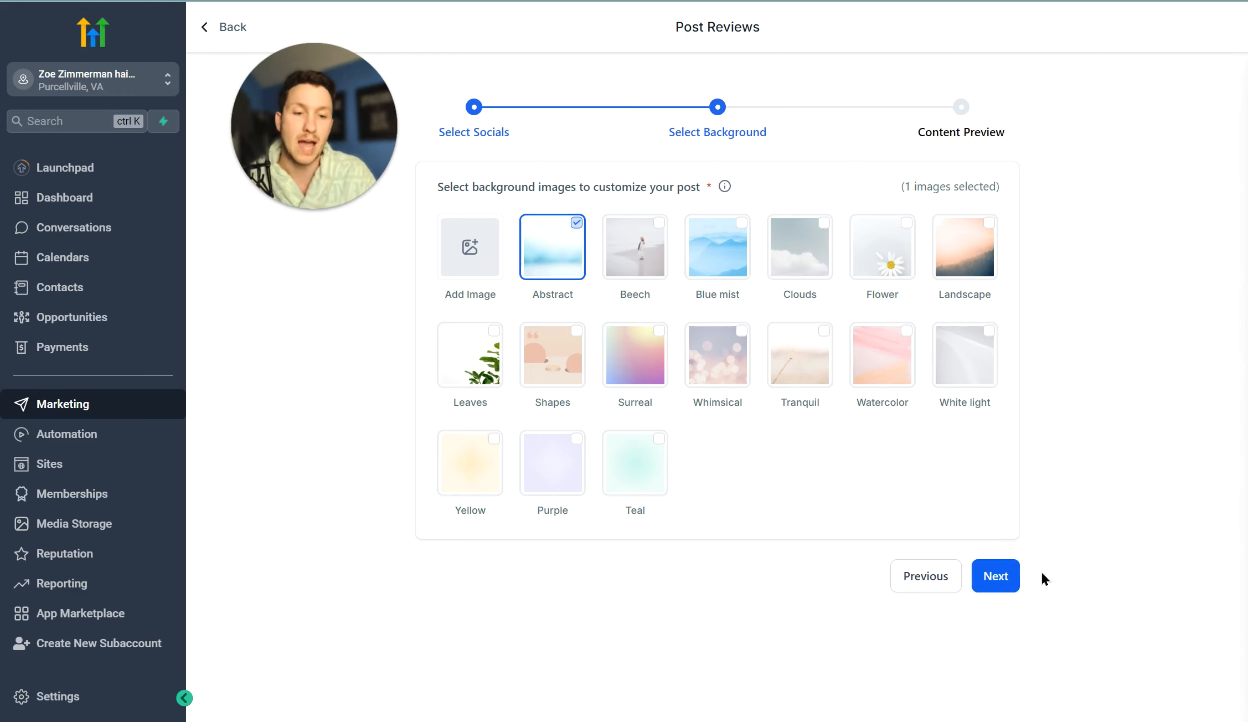
pyautogui.click(996, 578)
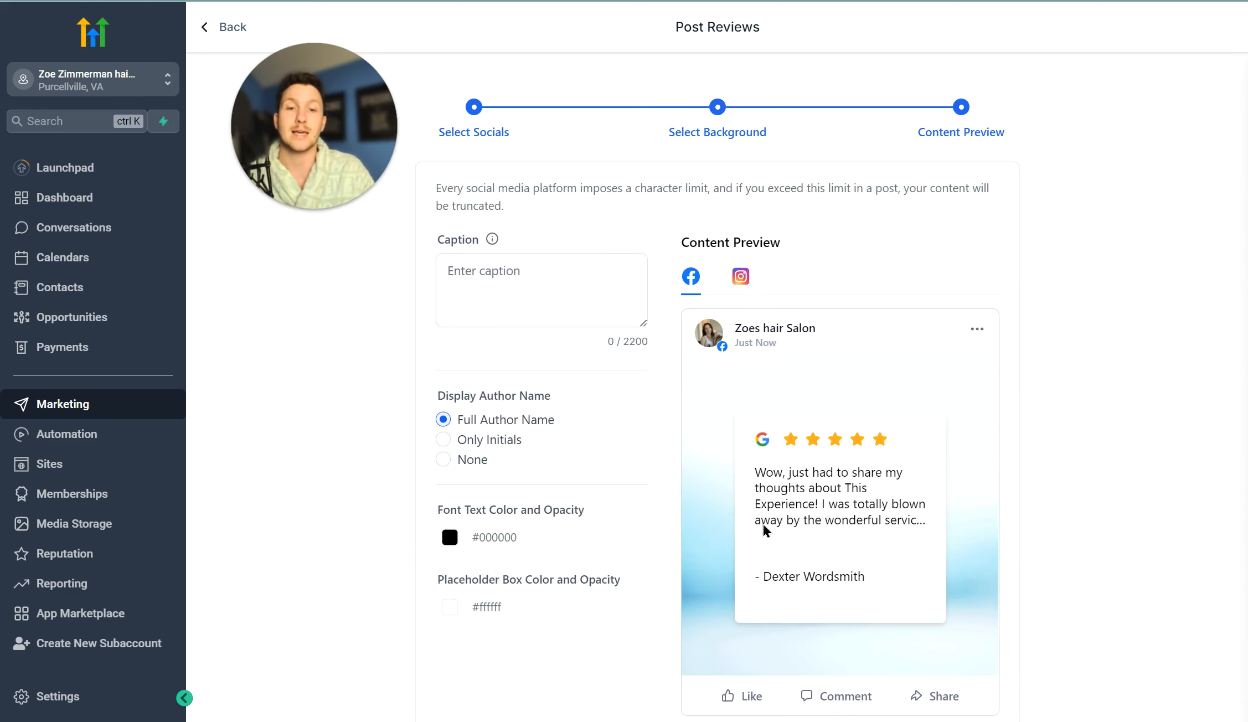
pyautogui.scroll(-3, 811, 523)
pyautogui.scroll(3, 816, 526)
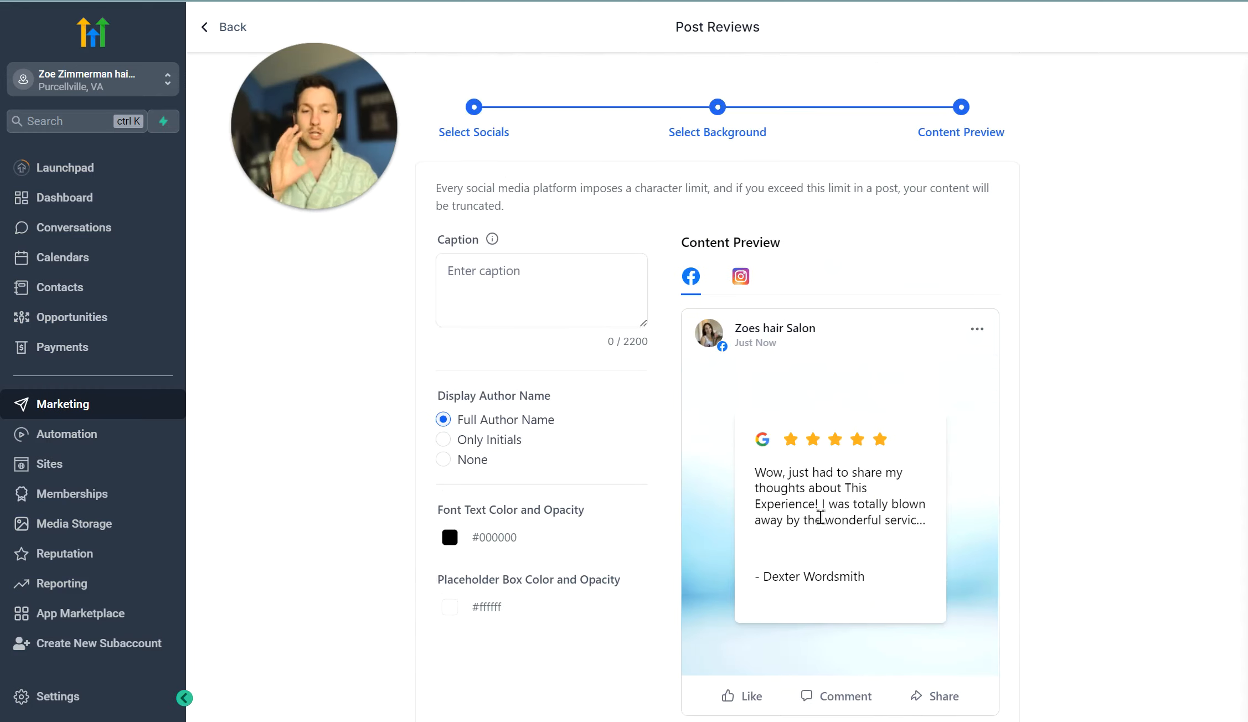
pyautogui.scroll(-3, 822, 528)
pyautogui.scroll(3, 829, 537)
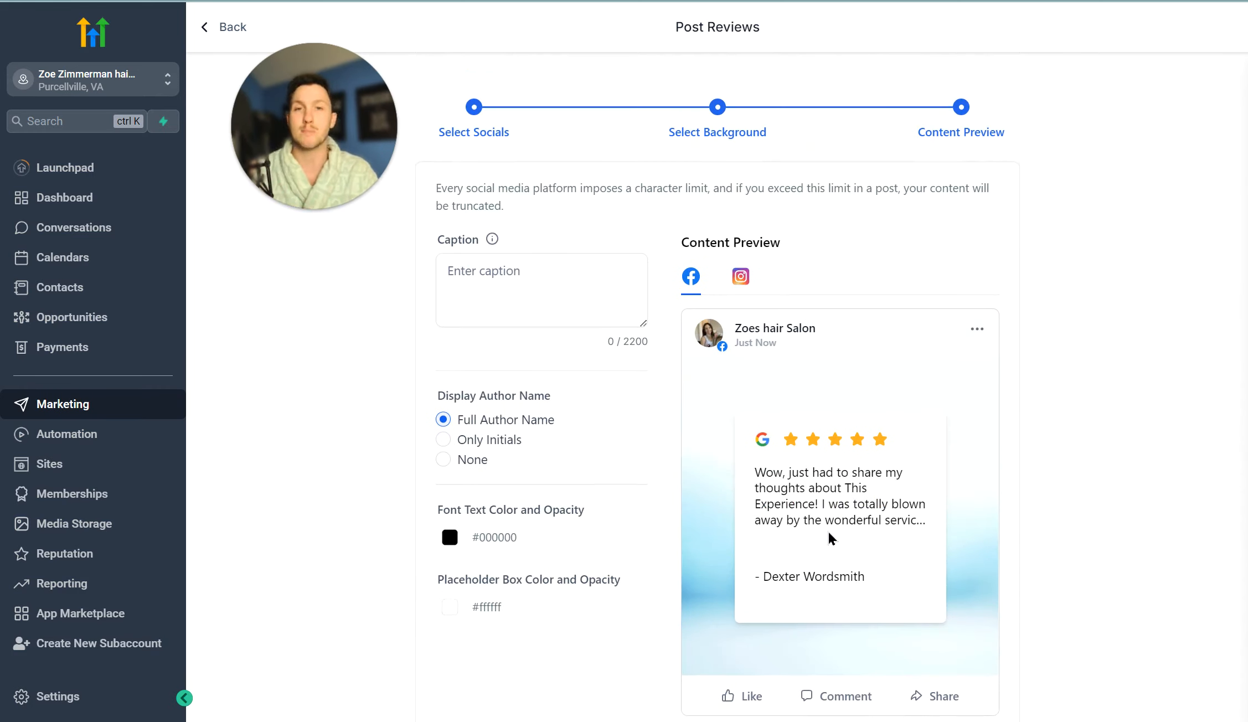
# Step: Set the review post's font text color to #281E1EFF and its placeholder box color to #0D0505FF
pyautogui.click(518, 270)
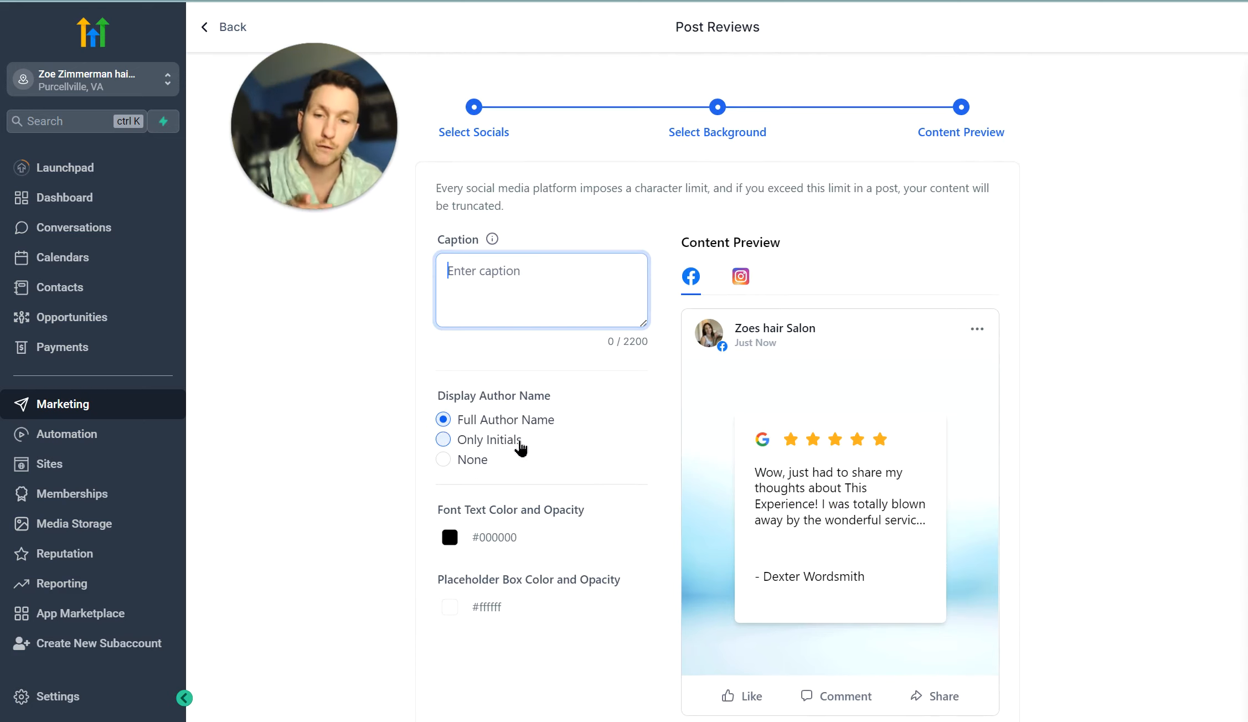
pyautogui.click(448, 545)
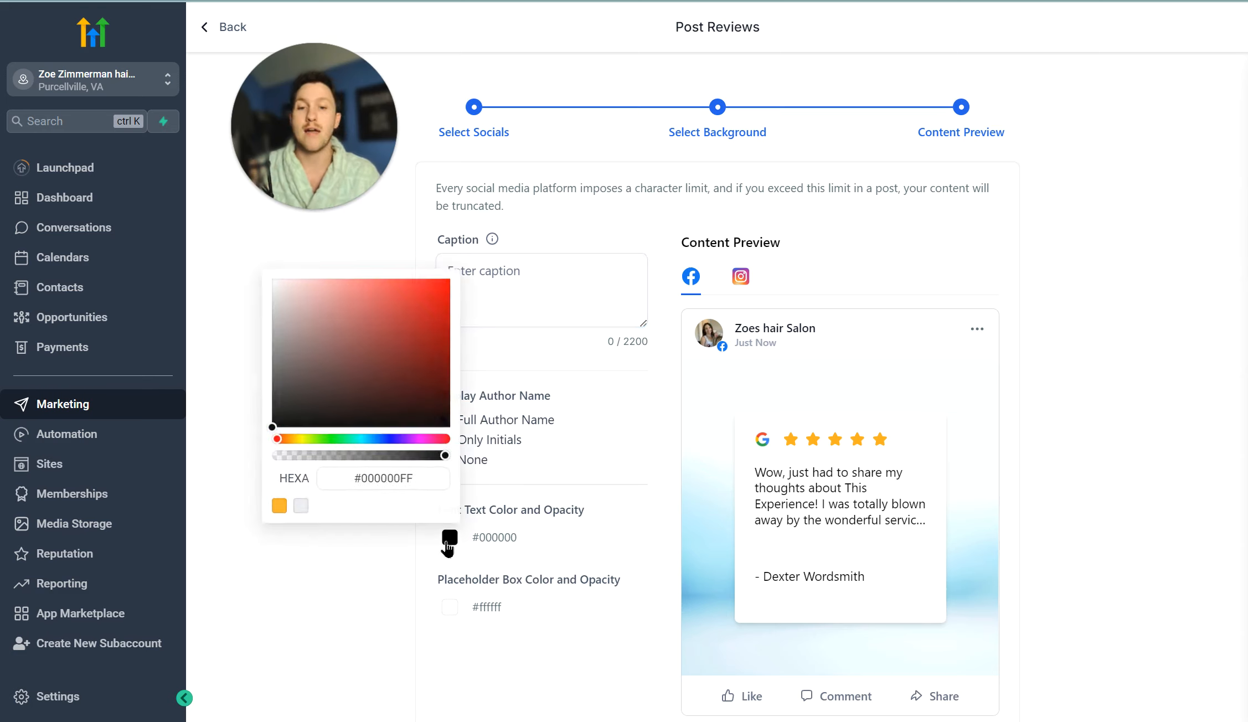
pyautogui.moveTo(412, 390); pyautogui.dragTo(313, 403)
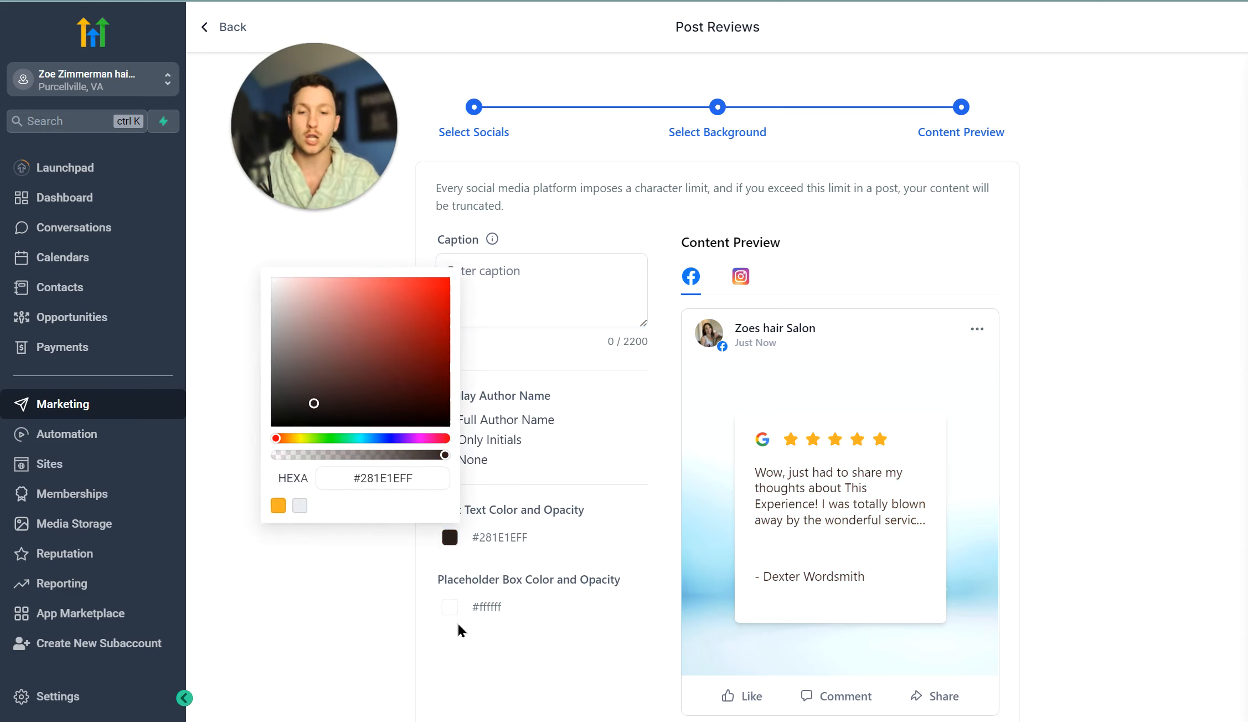
pyautogui.click(449, 608)
pyautogui.moveTo(386, 452); pyautogui.dragTo(383, 488)
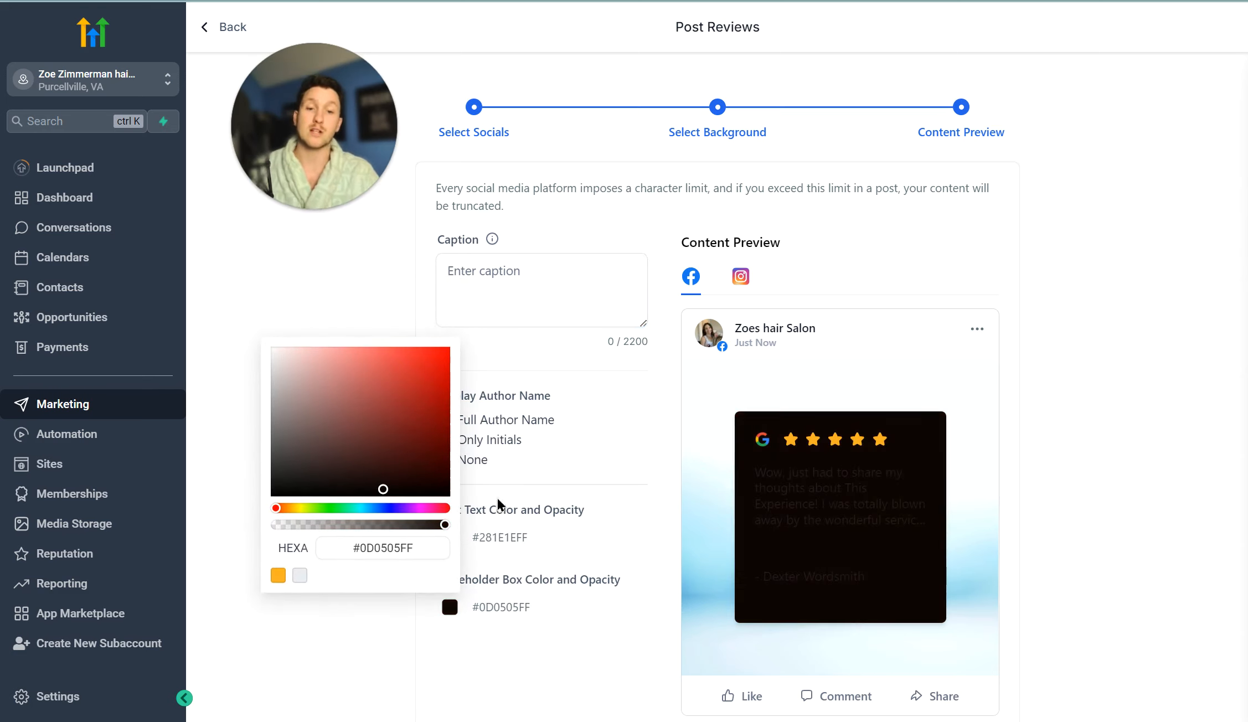
pyautogui.click(359, 680)
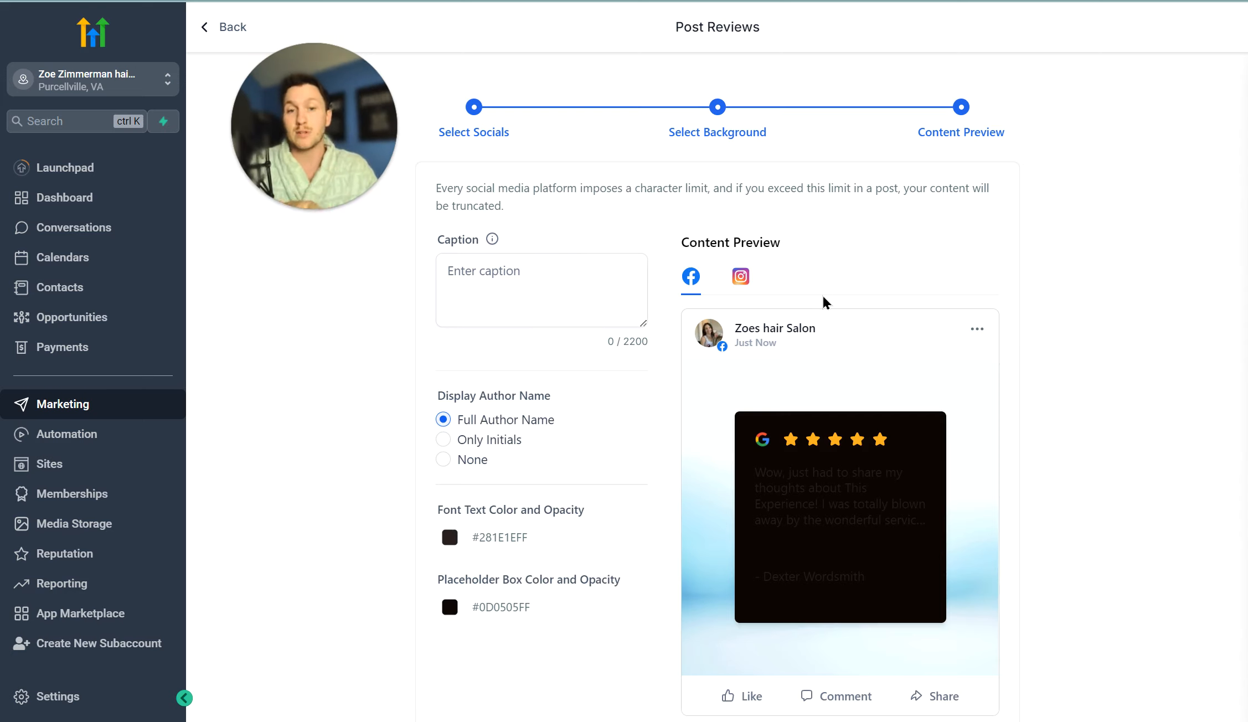
# Step: Look over the review post's content preview and leave the review setup without creating the post
pyautogui.scroll(-3, 830, 388)
pyautogui.scroll(3, 836, 465)
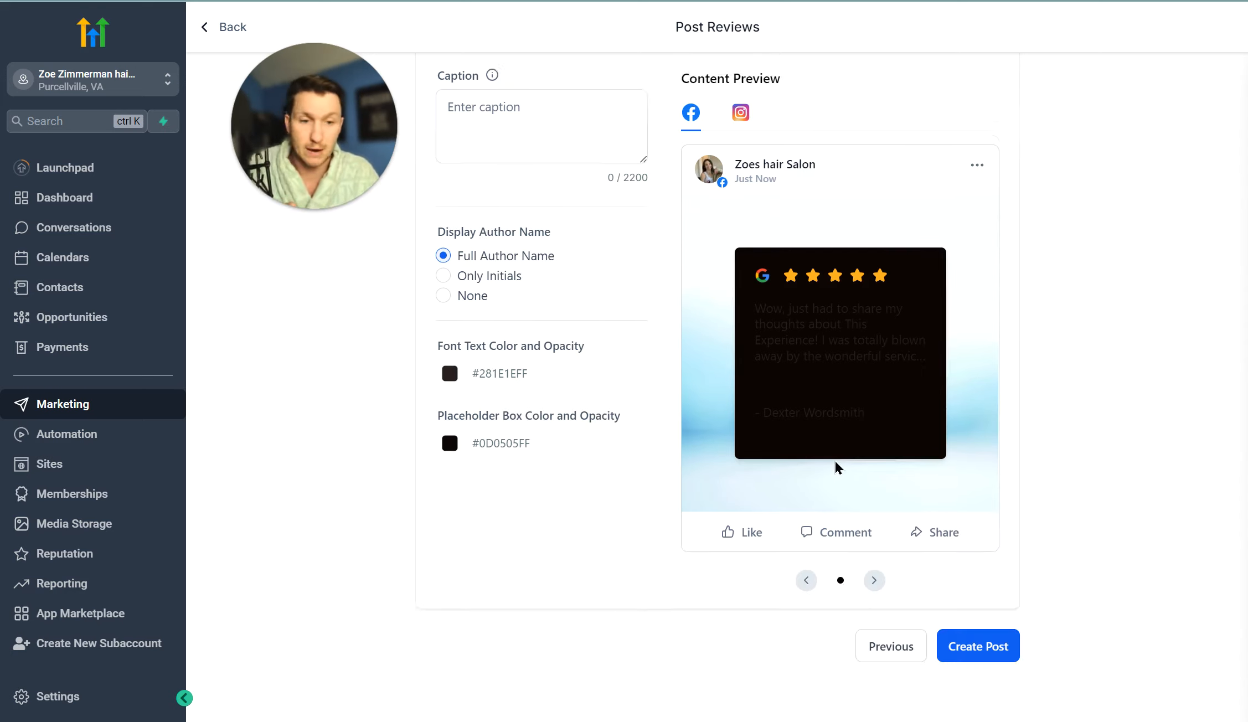
pyautogui.scroll(-3, 858, 496)
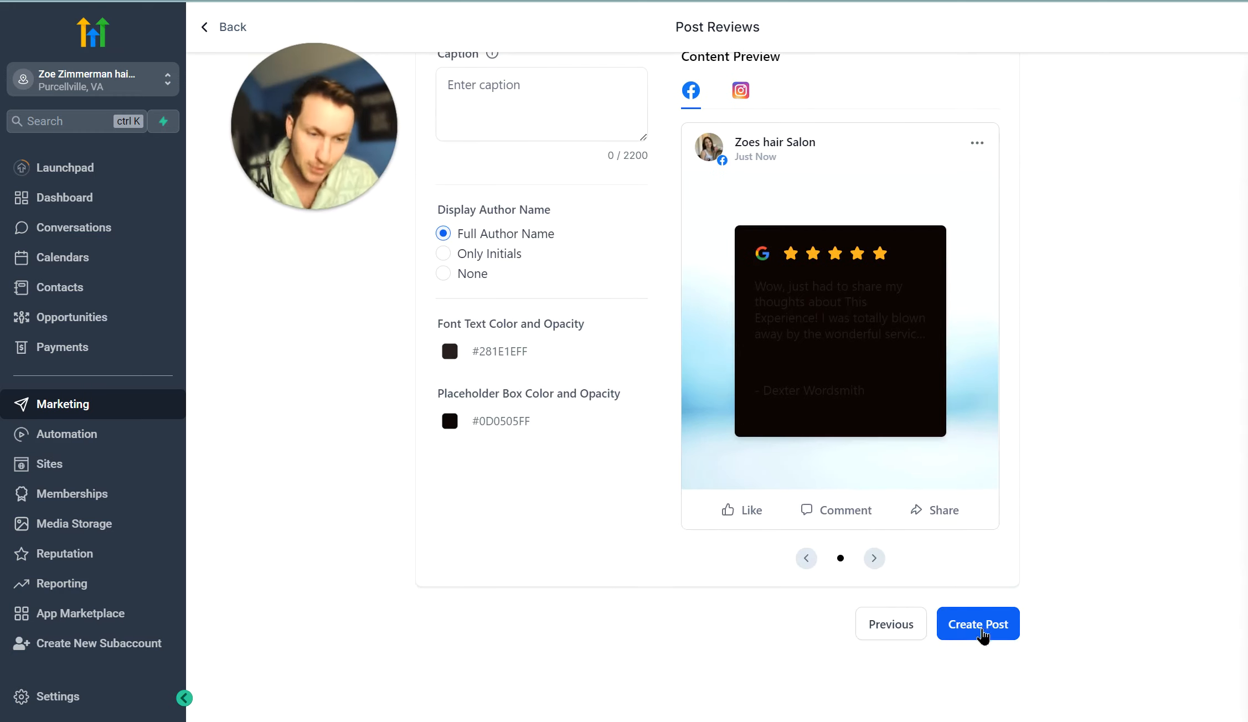
pyautogui.scroll(3, 904, 623)
pyautogui.scroll(-3, 887, 613)
pyautogui.scroll(3, 615, 373)
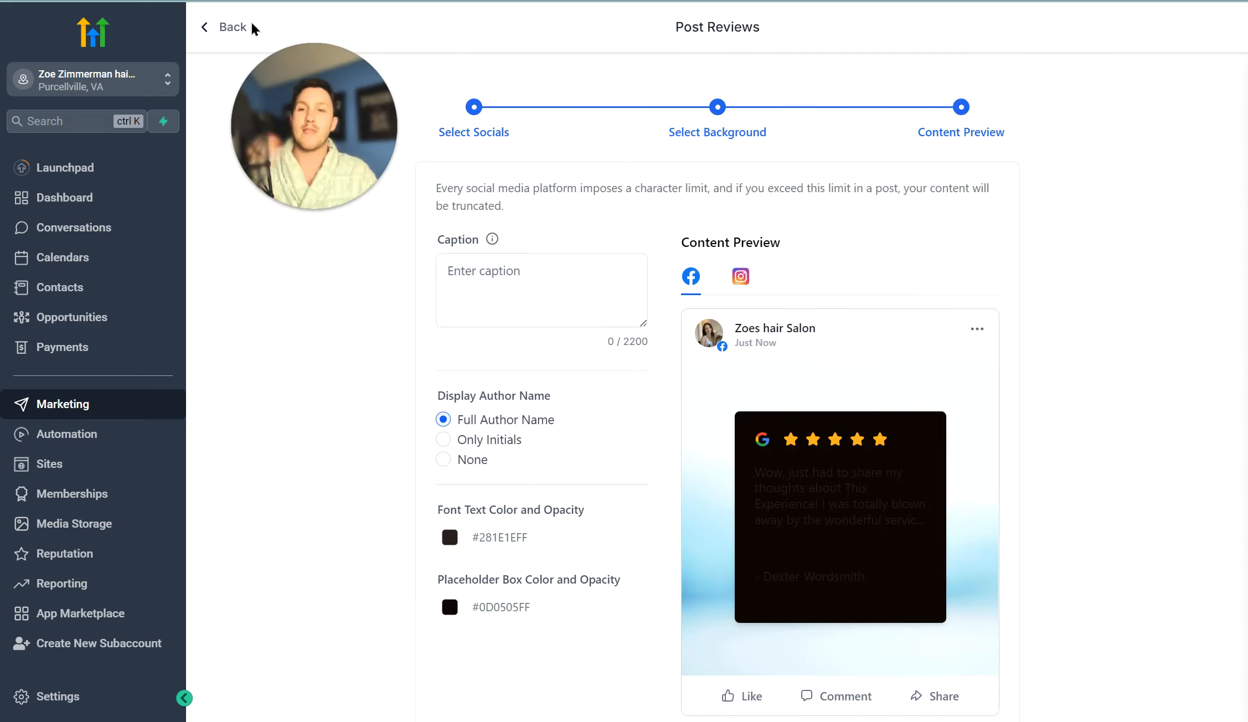
pyautogui.click(235, 29)
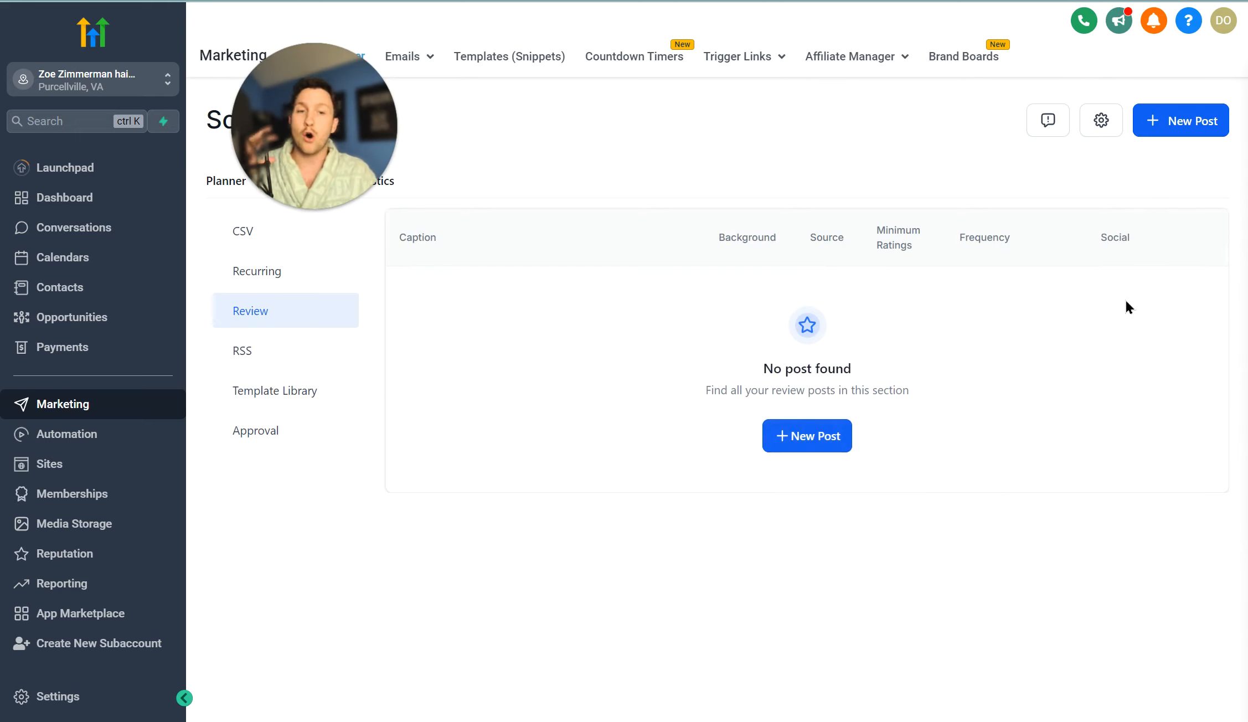
# Step: Start a new social post from the list of post creation options
pyautogui.click(1162, 124)
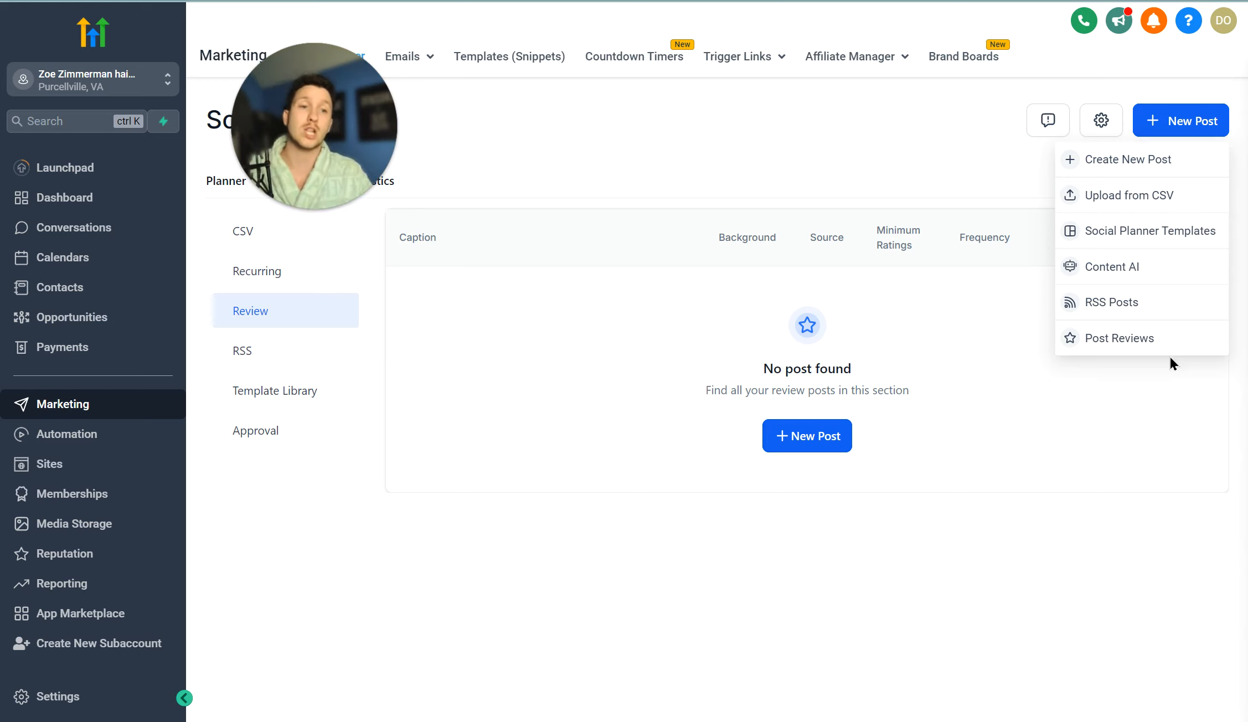
pyautogui.click(973, 154)
pyautogui.click(1204, 121)
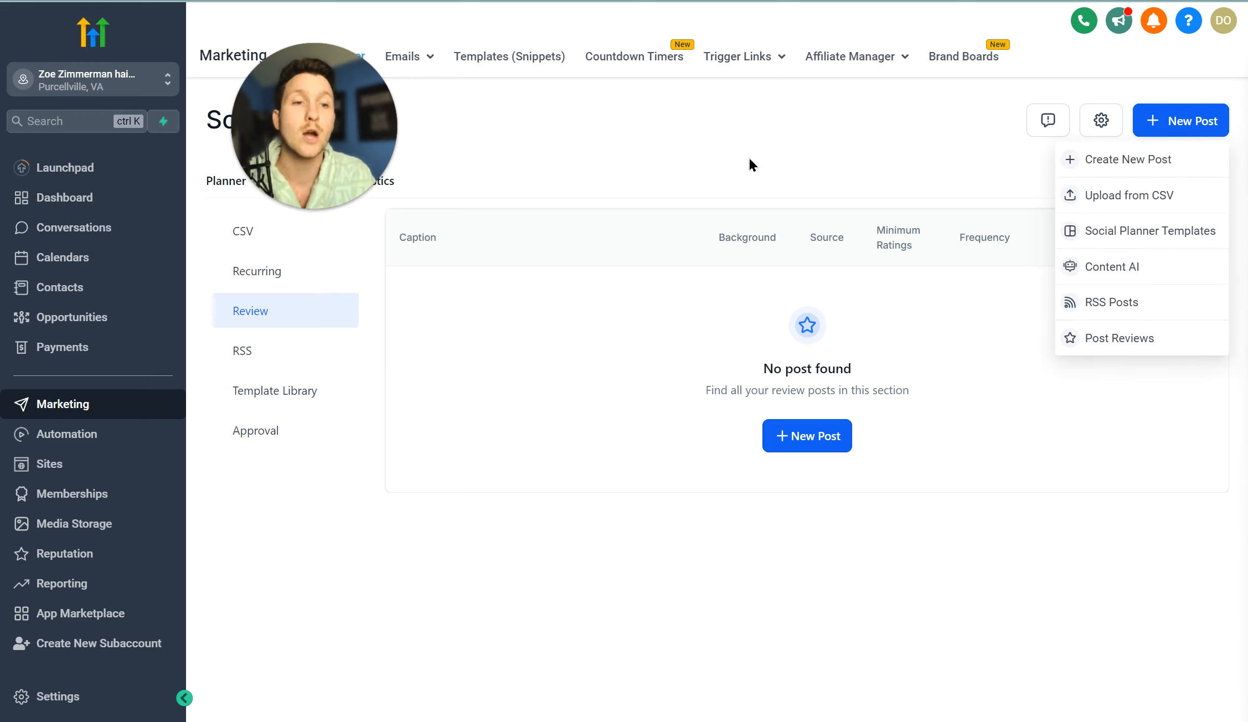
pyautogui.click(1147, 163)
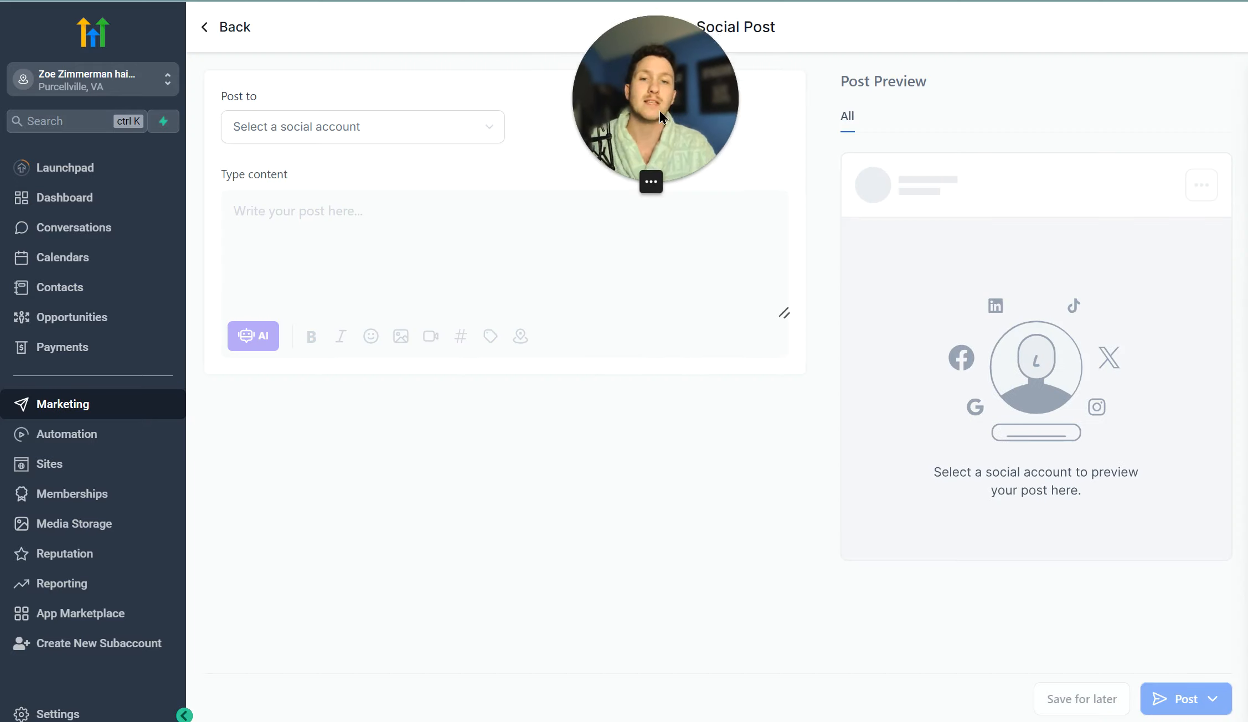
# Step: Choose the salon's Google business, Facebook, Instagram and YouTube accounts as the post's destinations
pyautogui.click(414, 133)
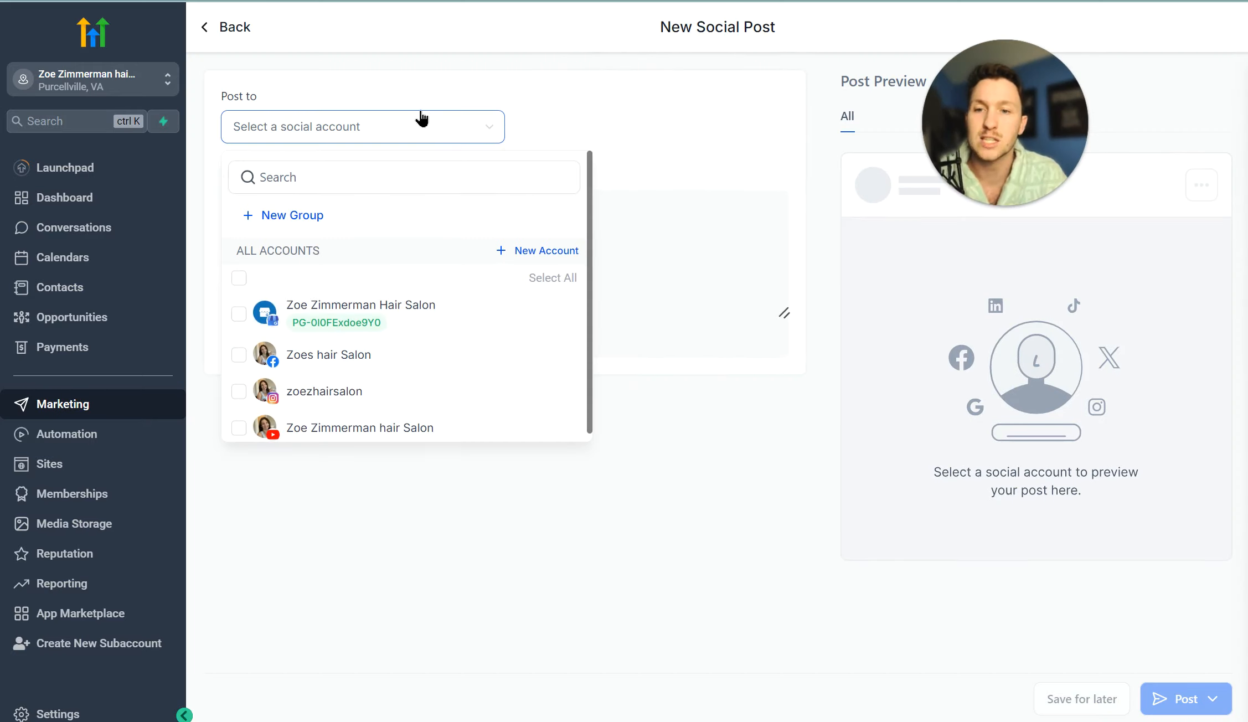
pyautogui.click(238, 313)
pyautogui.click(238, 355)
pyautogui.click(239, 391)
pyautogui.click(238, 428)
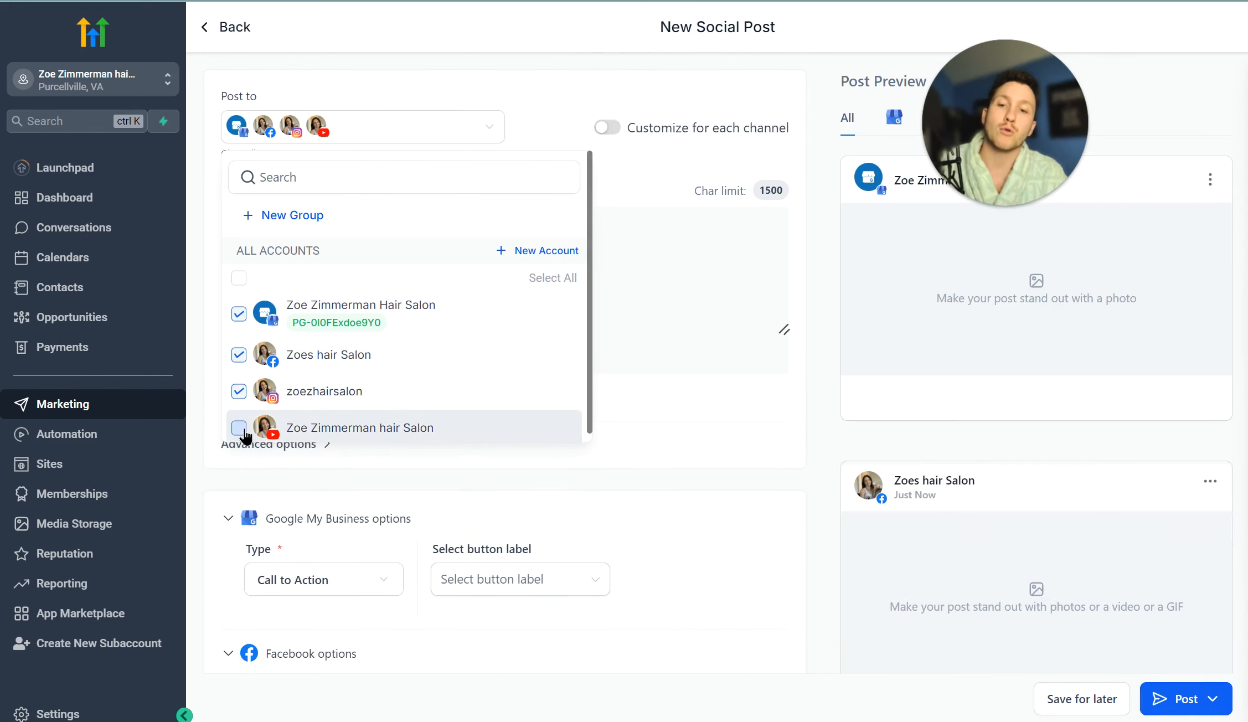
pyautogui.click(689, 368)
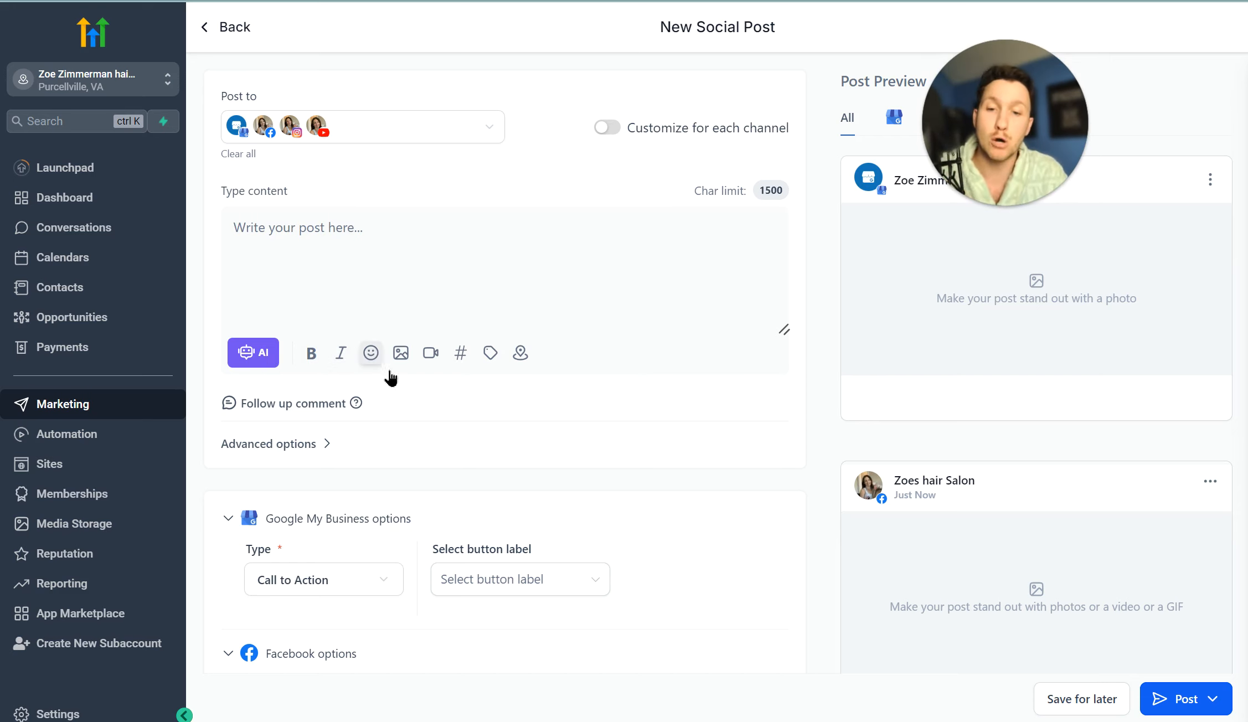
# Step: Look at the emoji picker and the image source options available for the post content
pyautogui.click(371, 353)
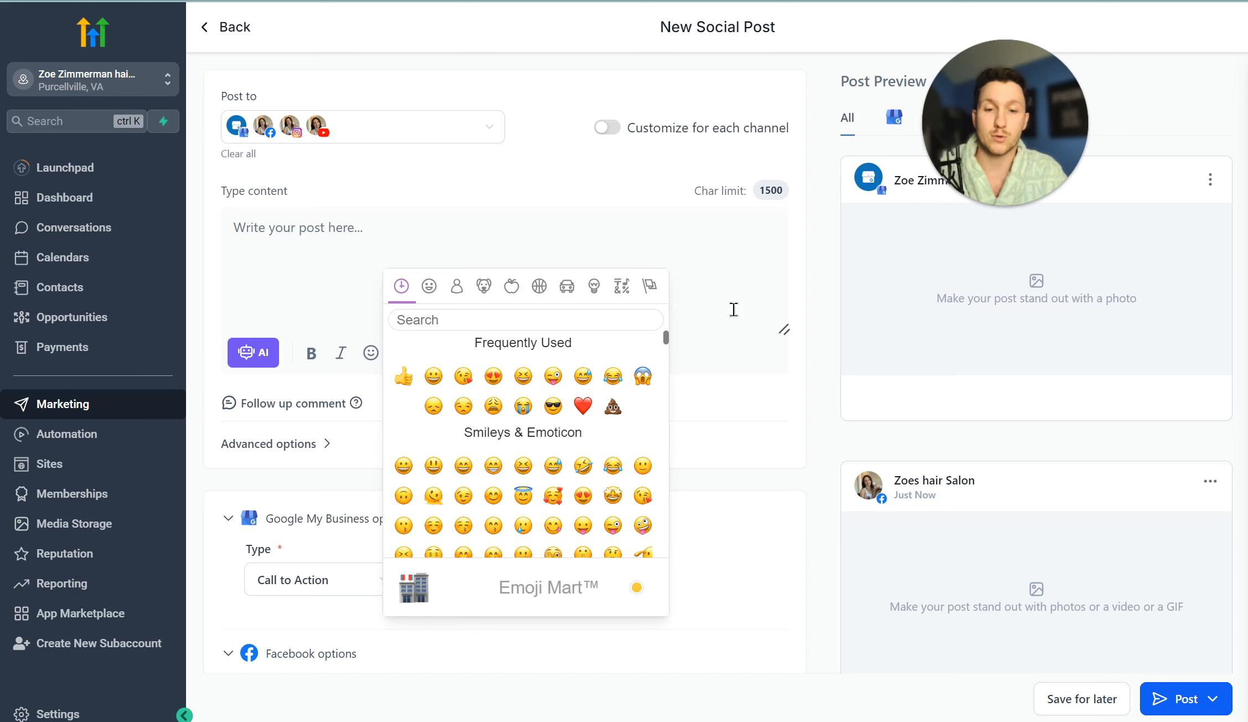
pyautogui.click(706, 294)
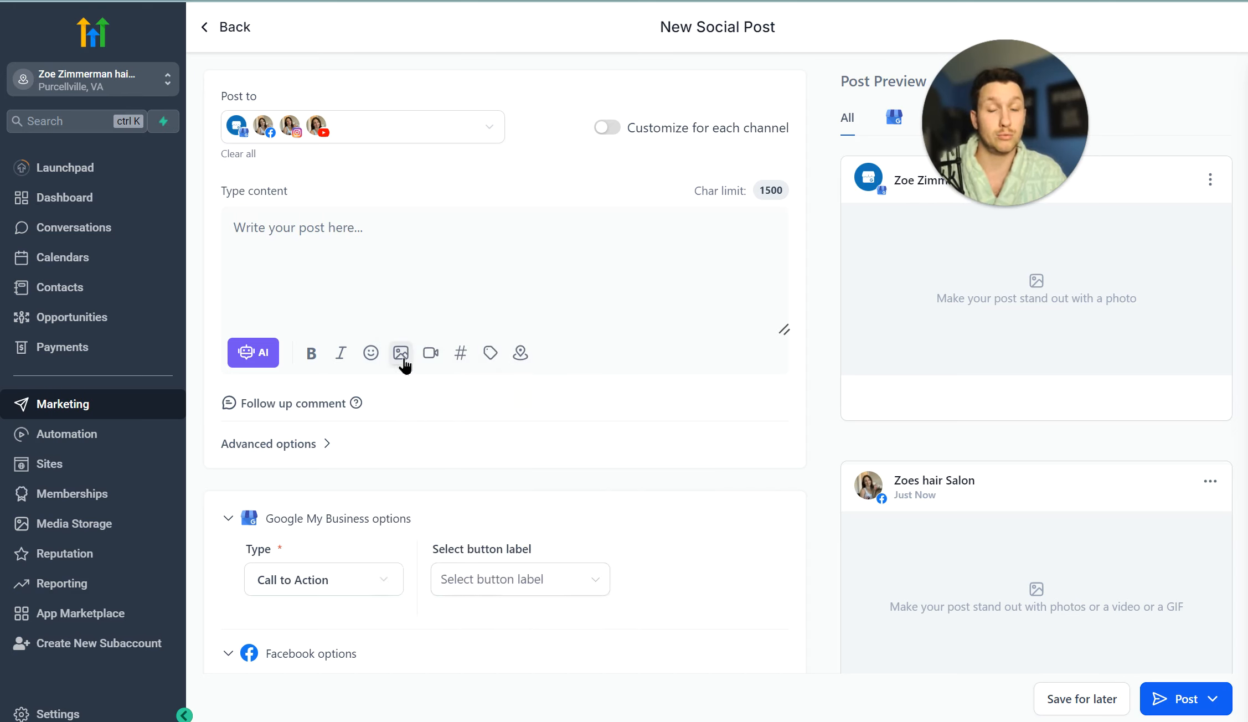
pyautogui.click(402, 357)
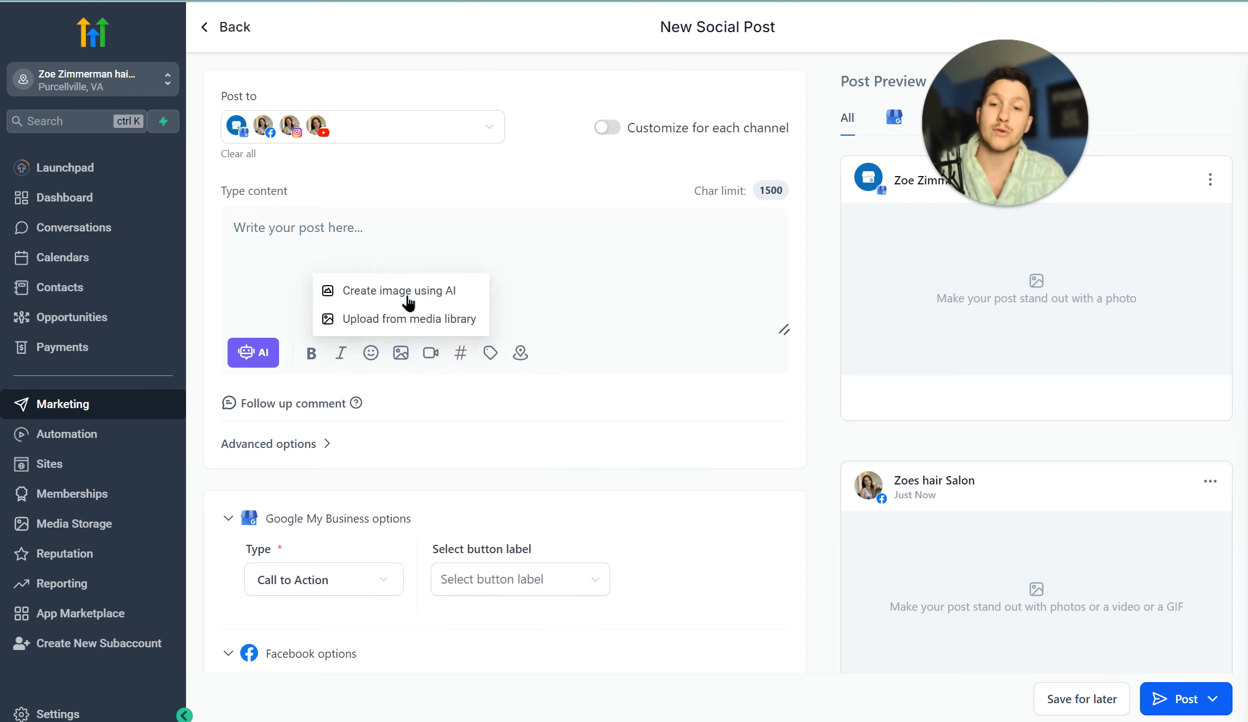
pyautogui.click(432, 319)
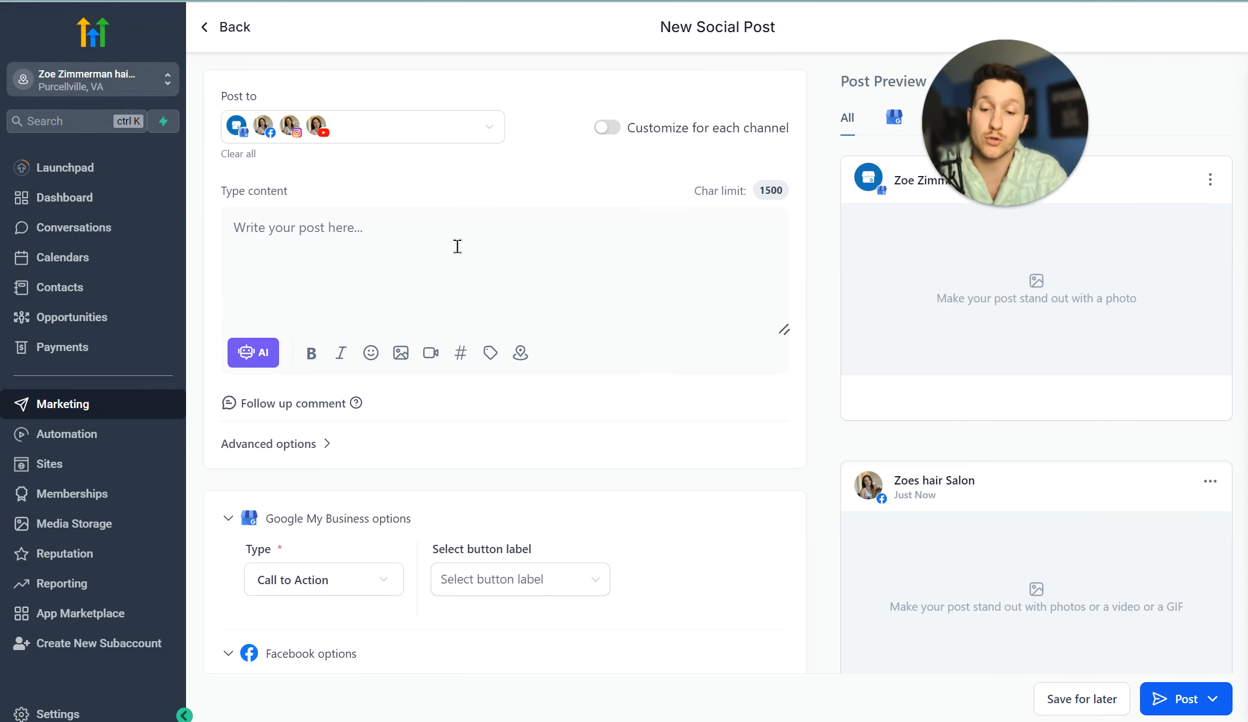
# Step: Try out the hashtag #GHLwizardisamzaing in the post content and clear the text again
pyautogui.click(457, 246)
pyautogui.write('#')
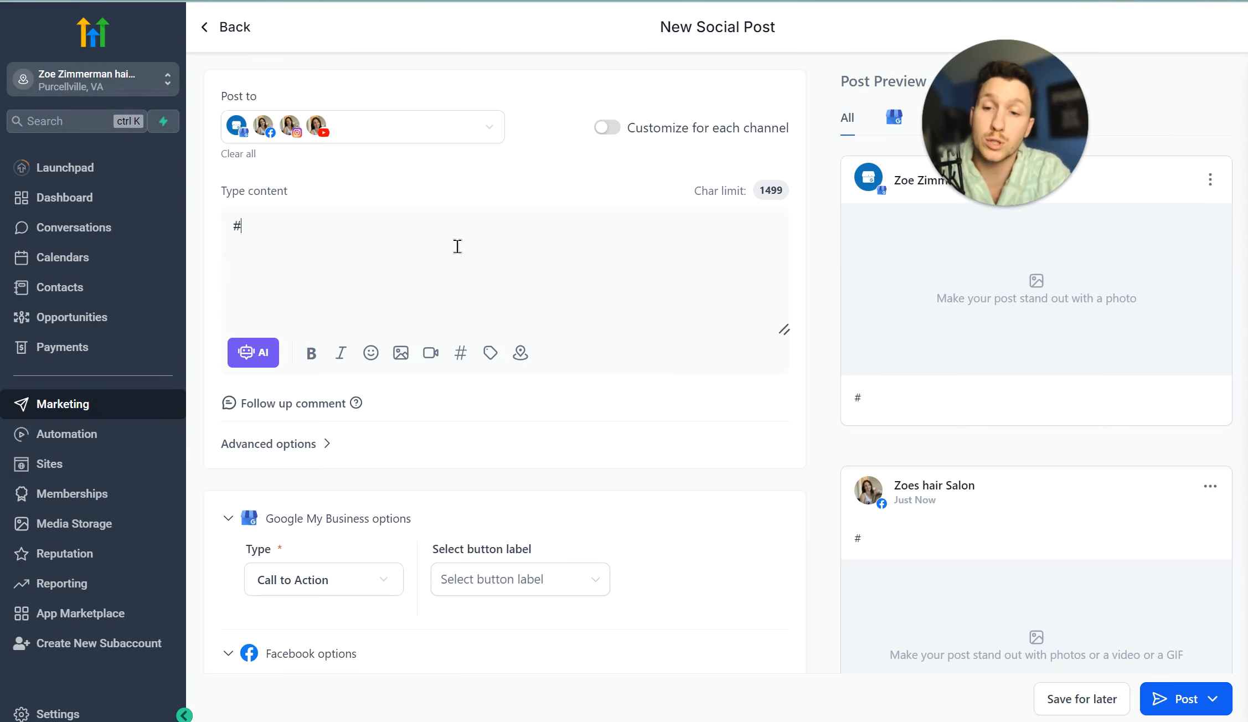
pyautogui.write('GHL')
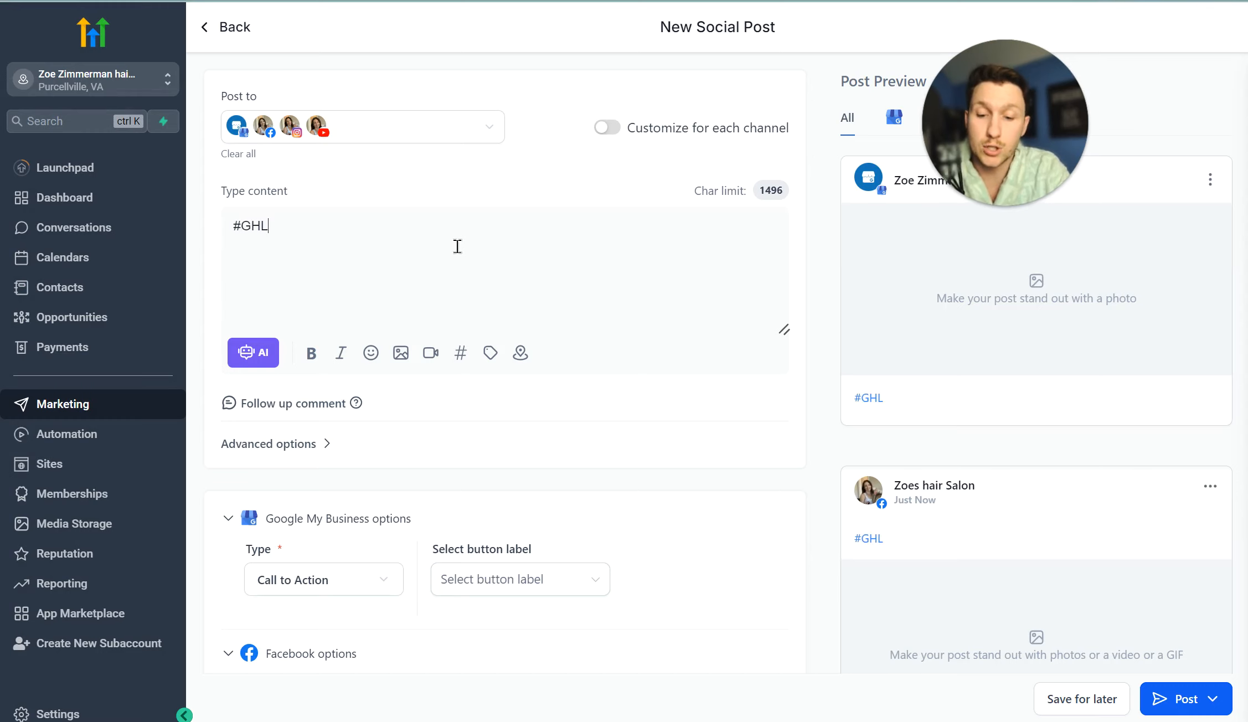
pyautogui.write('wizardisamzaing')
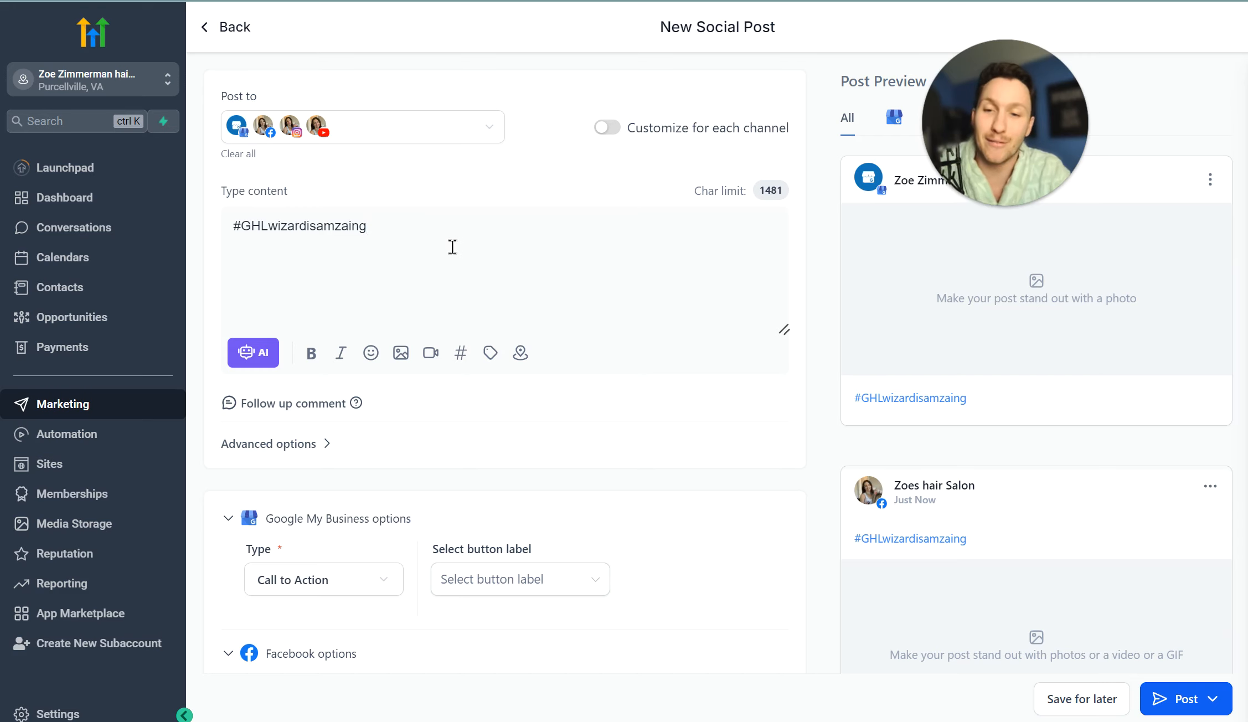
pyautogui.hotkey('ctrl', 'a')
pyautogui.press('BackSpace')
# Step: Look at the custom value categories that can be inserted into the post content, and close the list
pyautogui.click(491, 352)
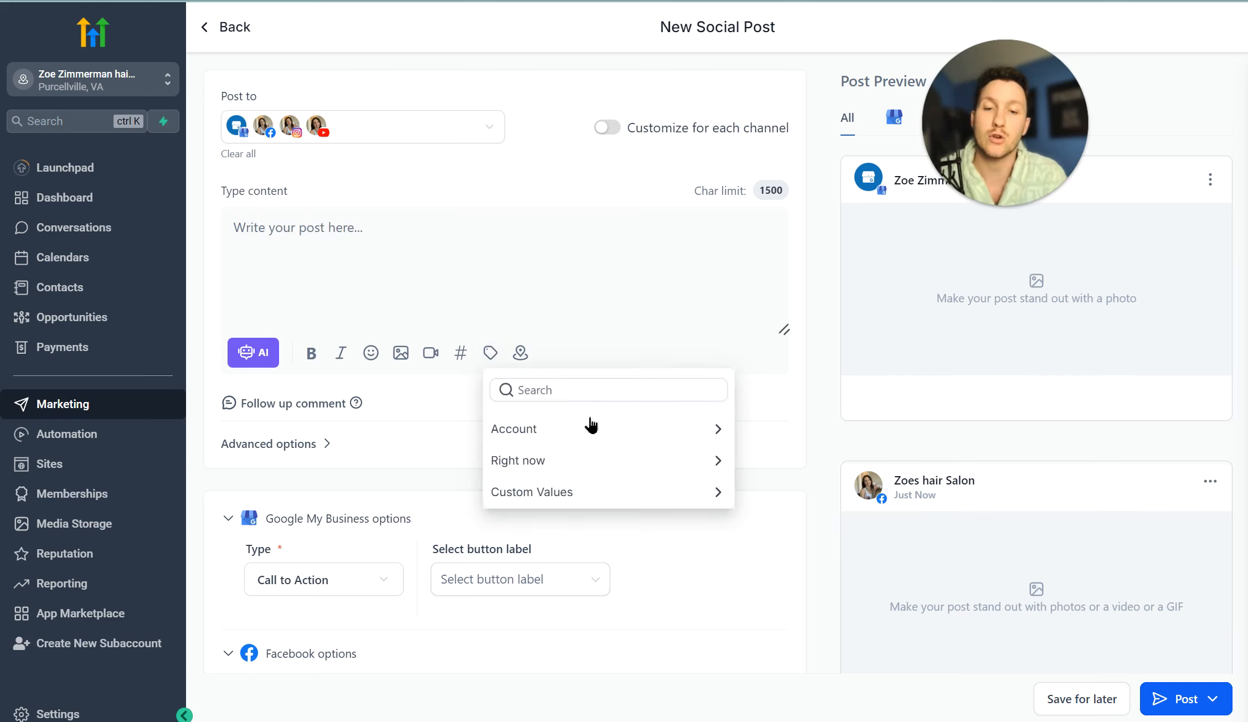
pyautogui.click(569, 304)
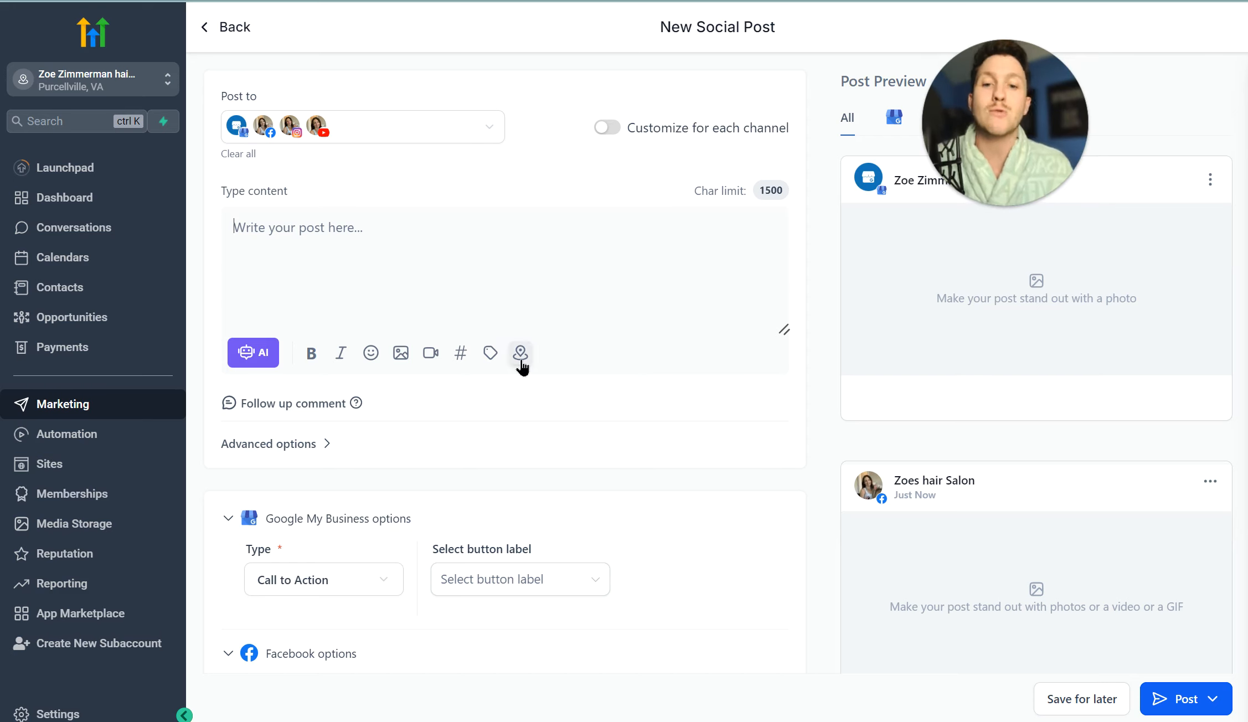
pyautogui.moveTo(619, 355); pyautogui.dragTo(725, 288)
pyautogui.click(723, 287)
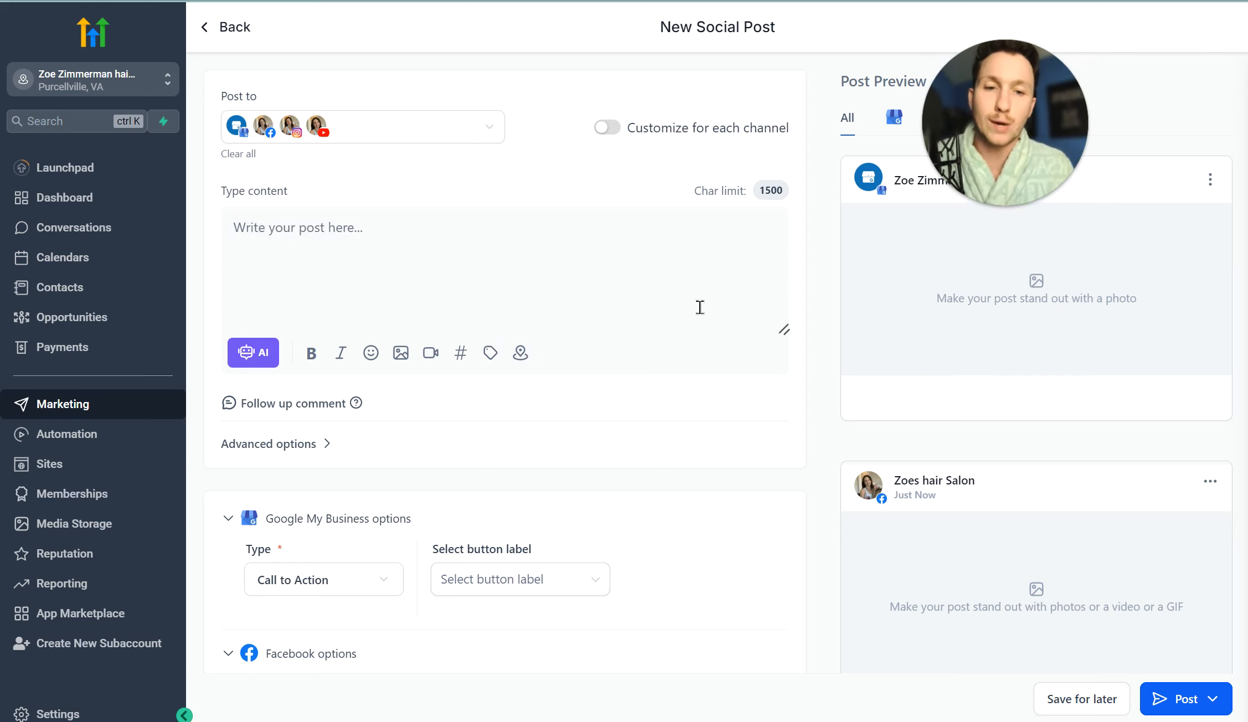
# Step: Expand the post's advanced options and examine the category, tags and channel-specific settings
pyautogui.scroll(-5, 355, 235)
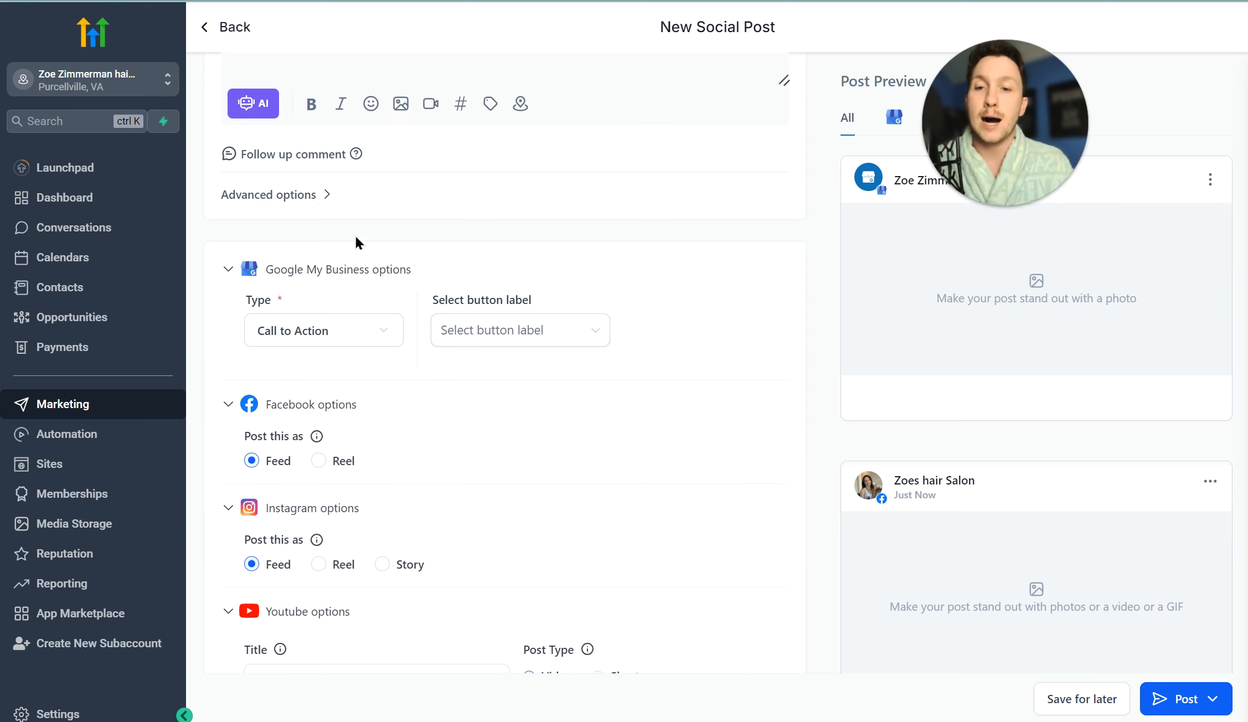
pyautogui.click(324, 195)
pyautogui.click(470, 255)
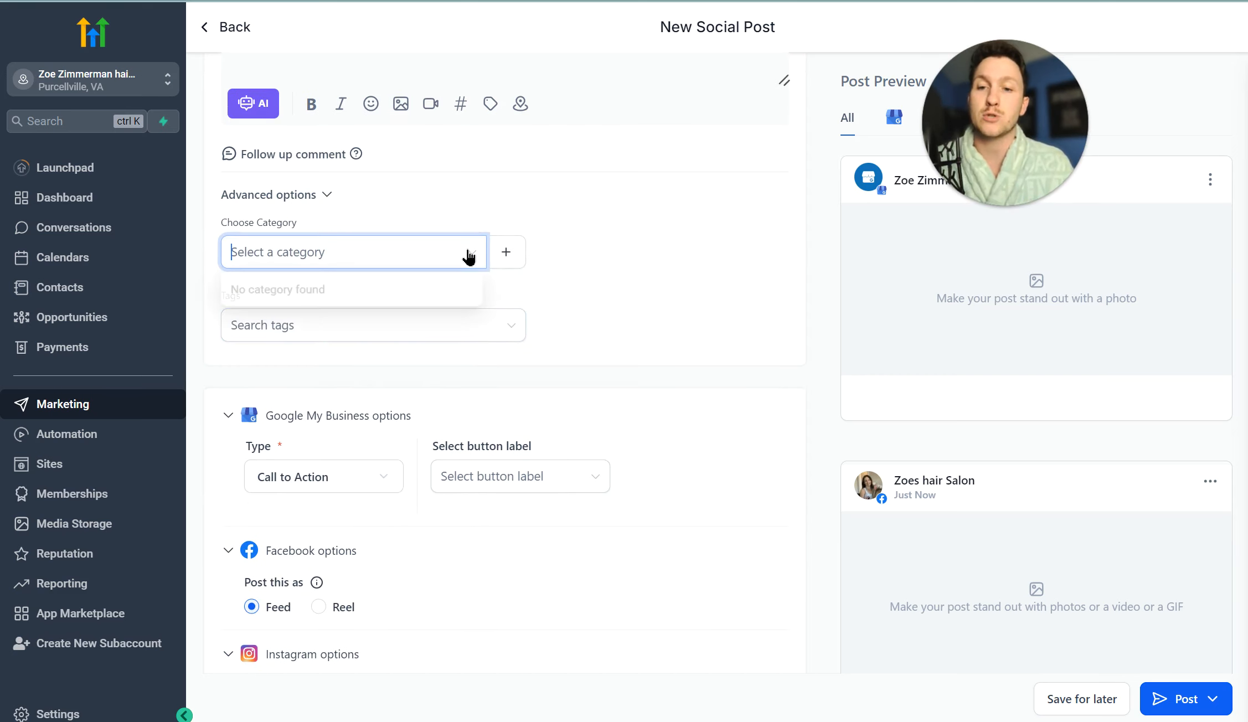
pyautogui.click(572, 230)
pyautogui.click(445, 331)
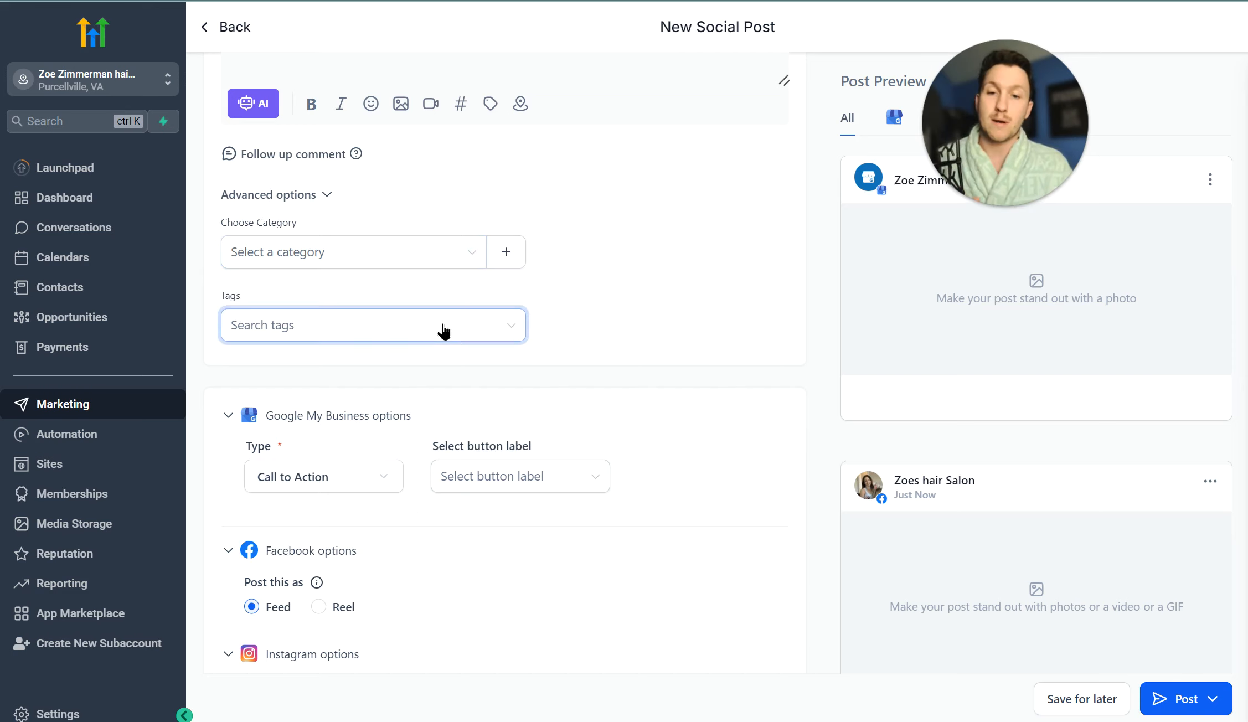
pyautogui.click(675, 295)
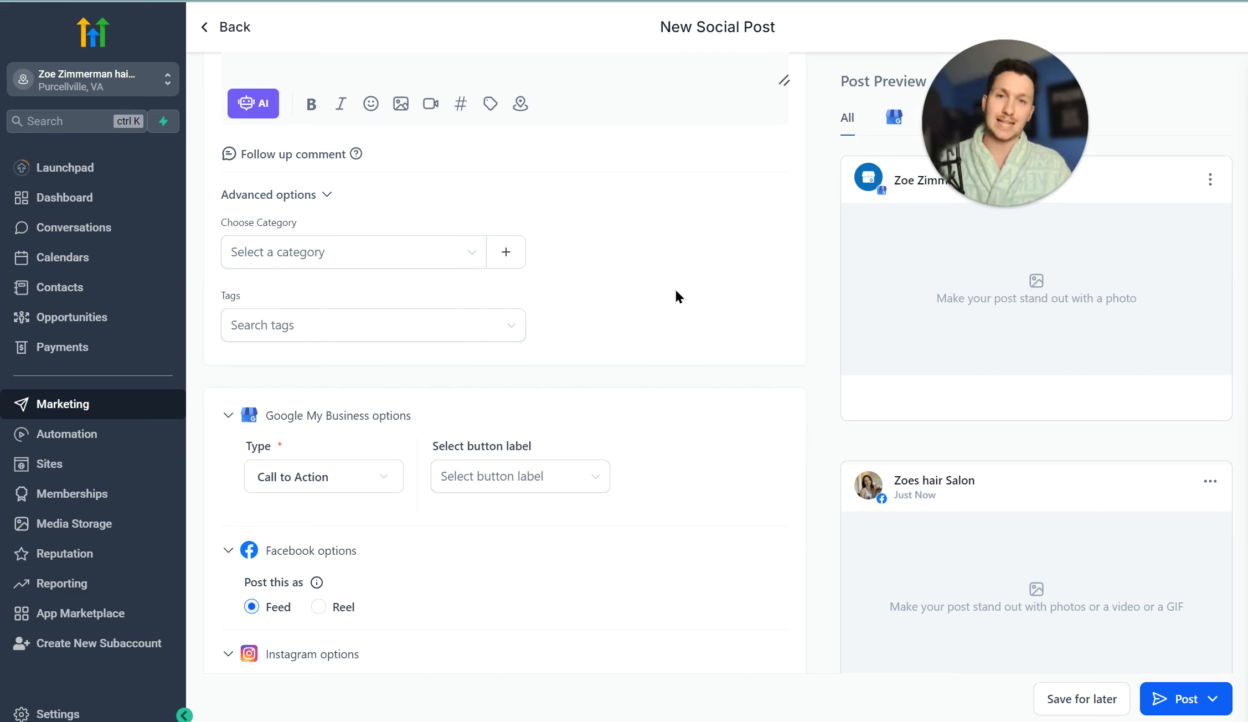
pyautogui.scroll(-4, 613, 345)
pyautogui.scroll(8, 646, 424)
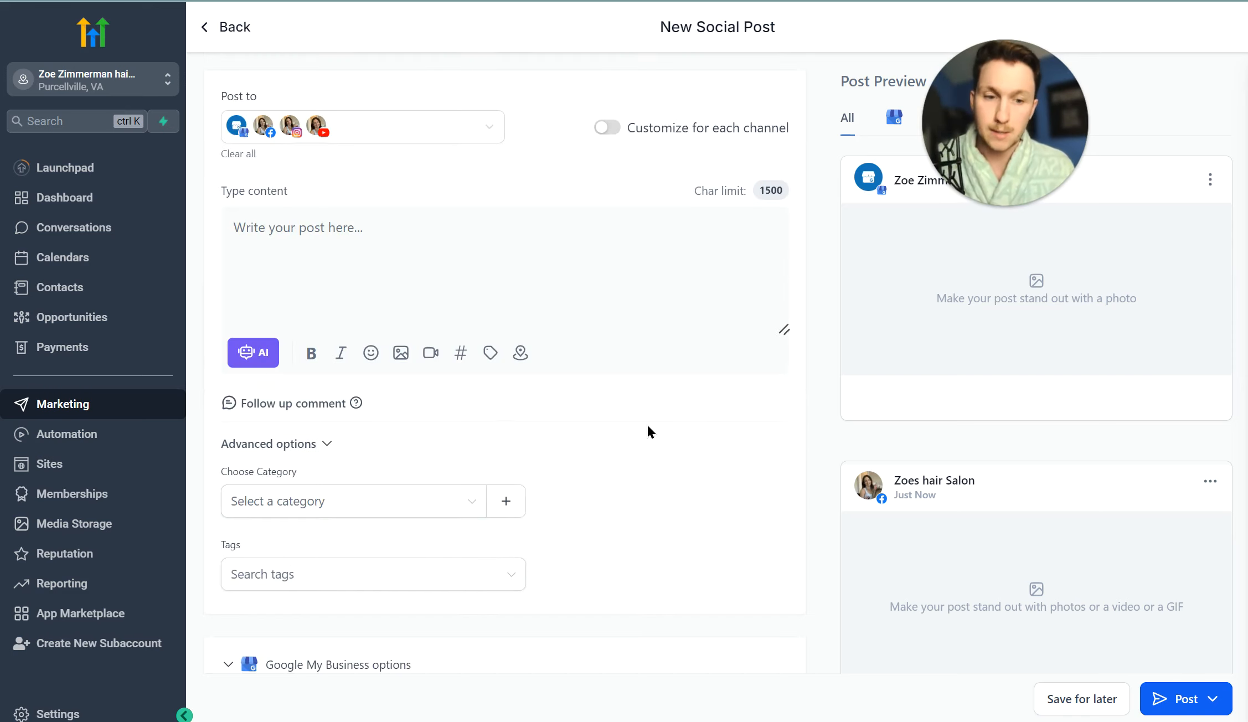
# Step: Enter "This is the best hair salon #hairsalon" as the post content
pyautogui.click(431, 225)
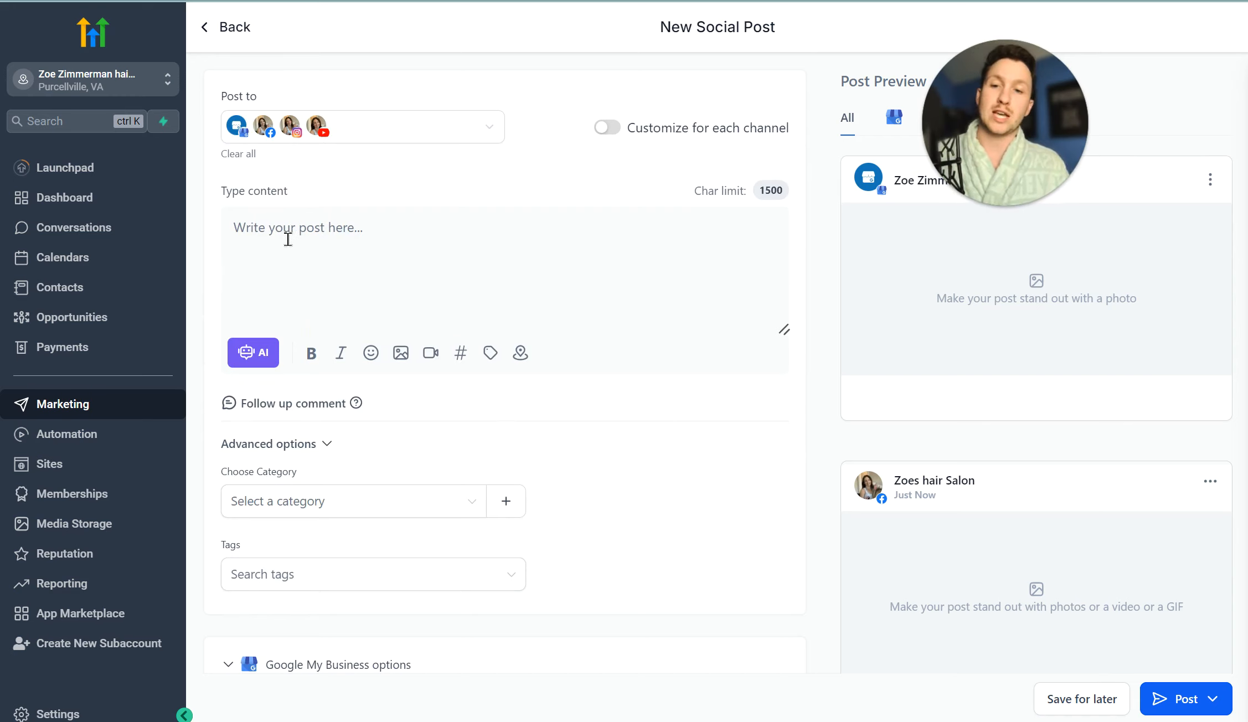
pyautogui.write('This ')
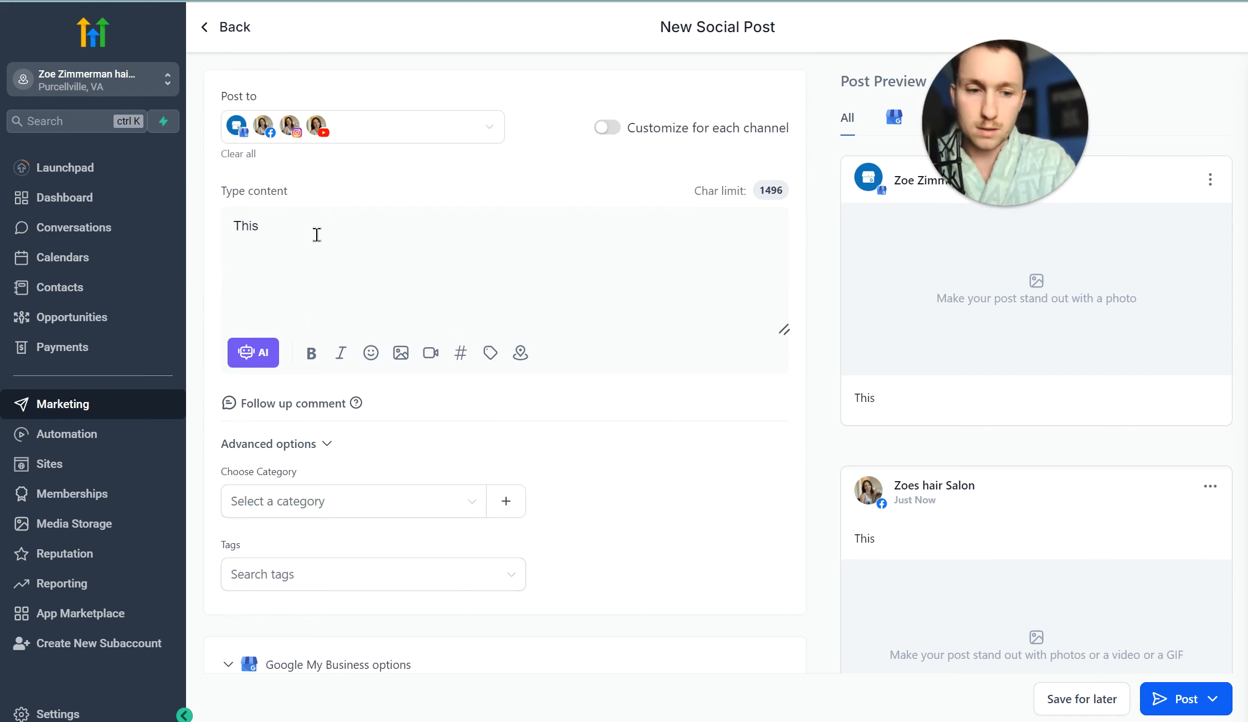
pyautogui.write('is the bes')
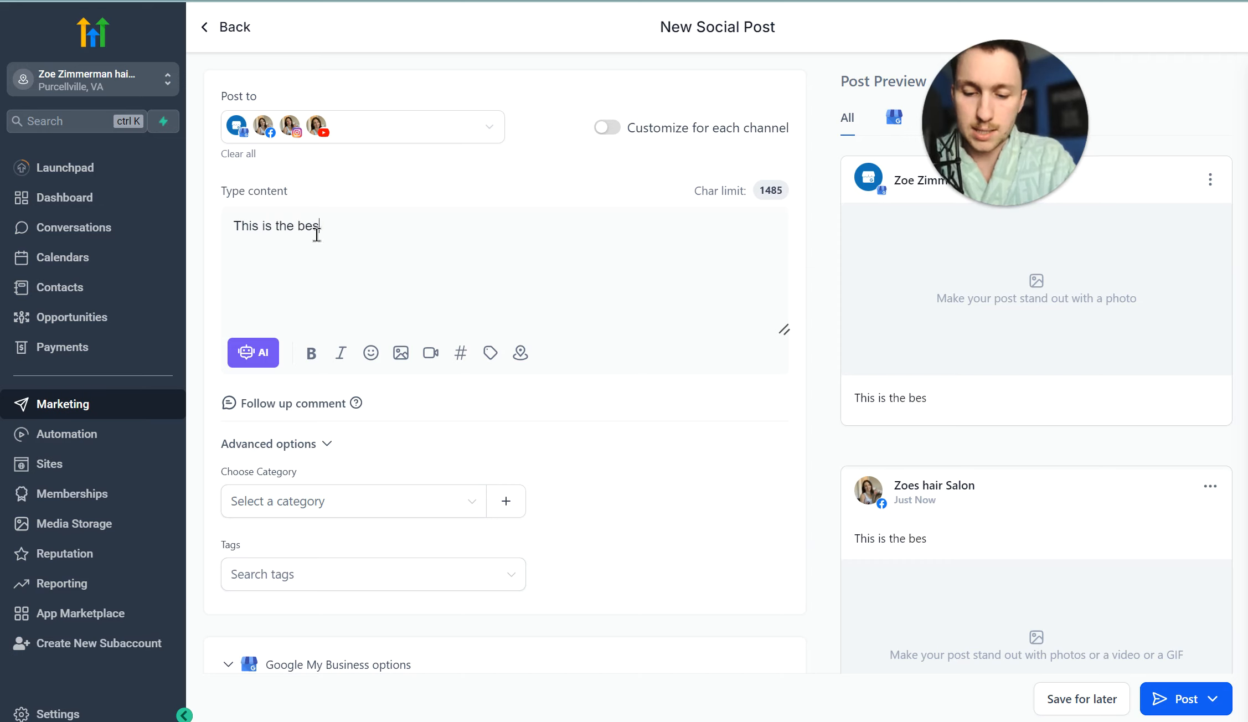
pyautogui.write('t hair a')
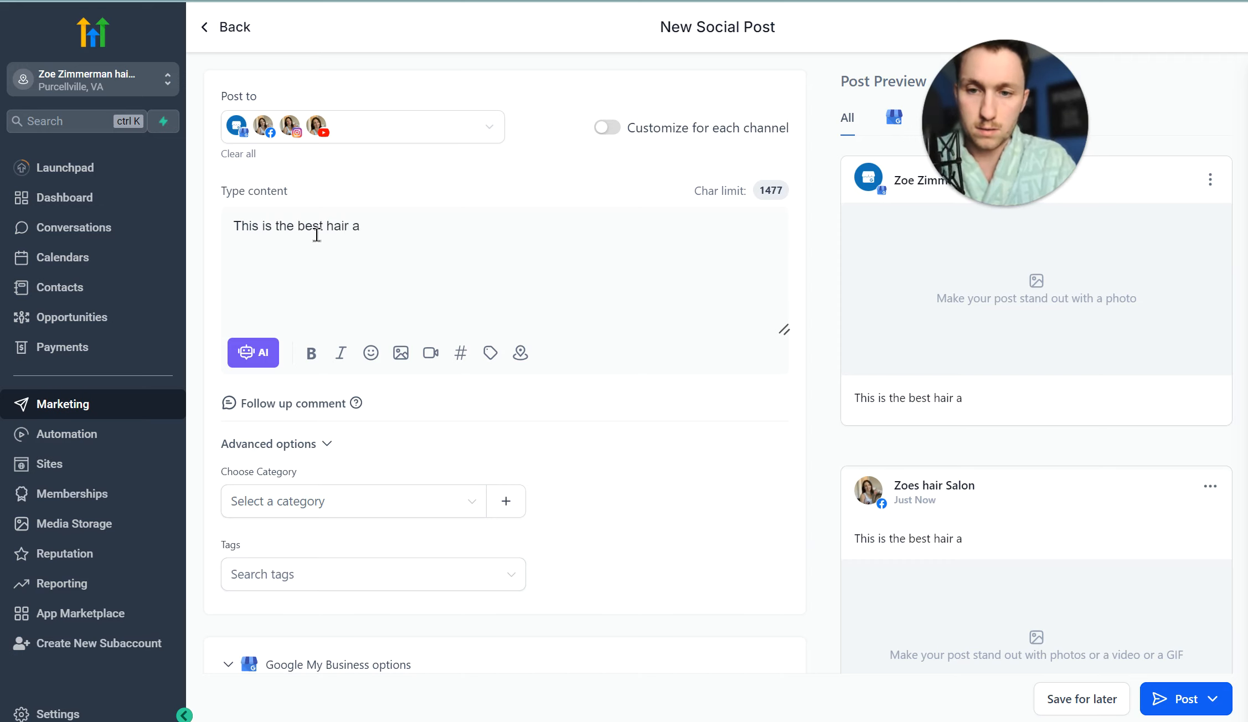
pyautogui.press('BackSpace')
pyautogui.write('salon')
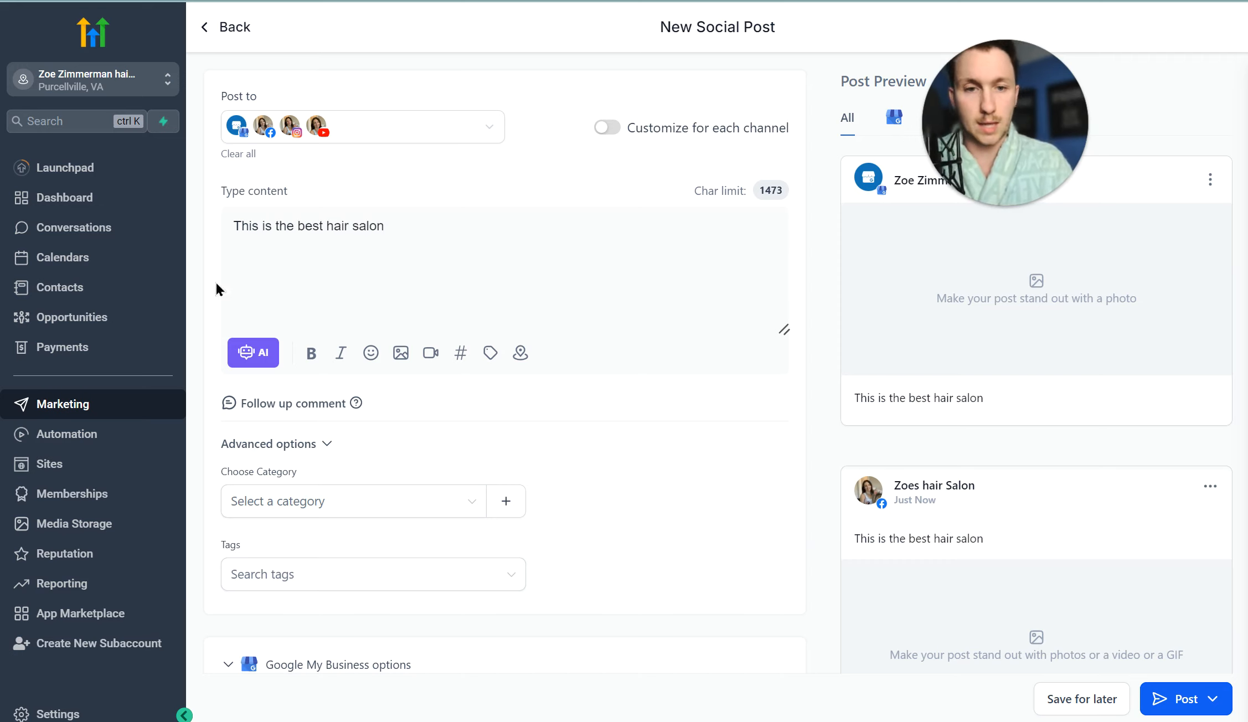
pyautogui.write(' #hai')
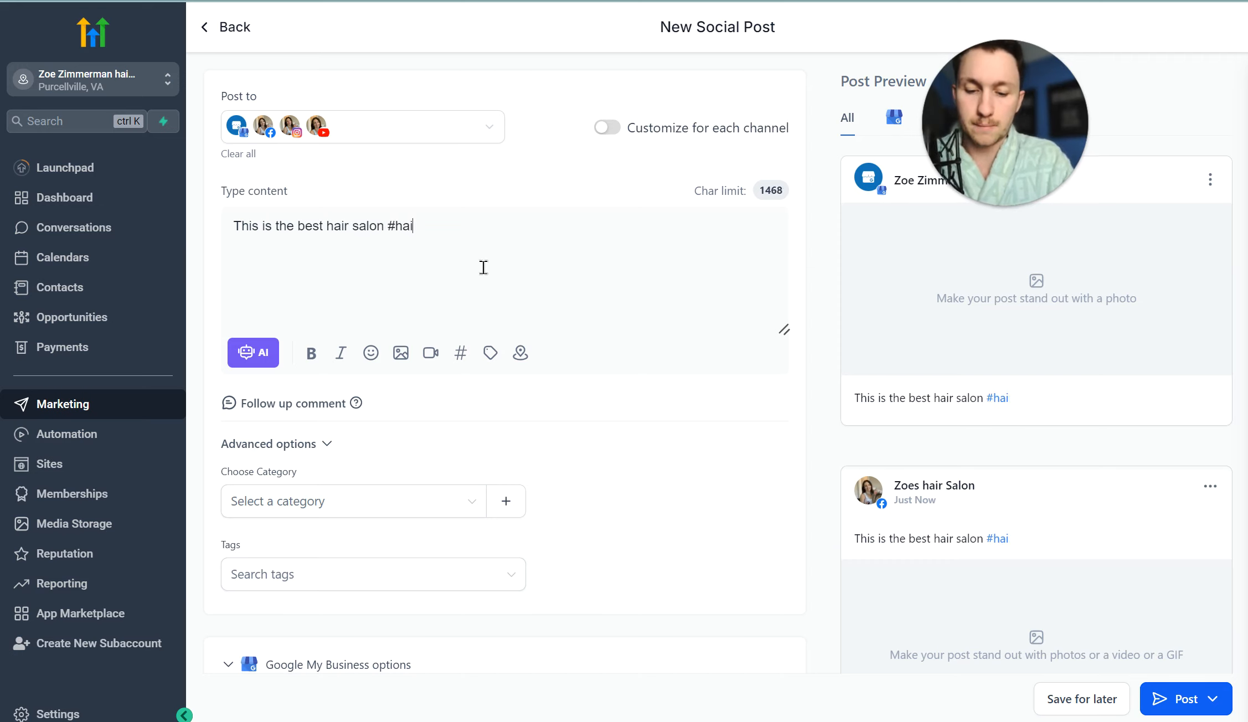
pyautogui.write('rsalon')
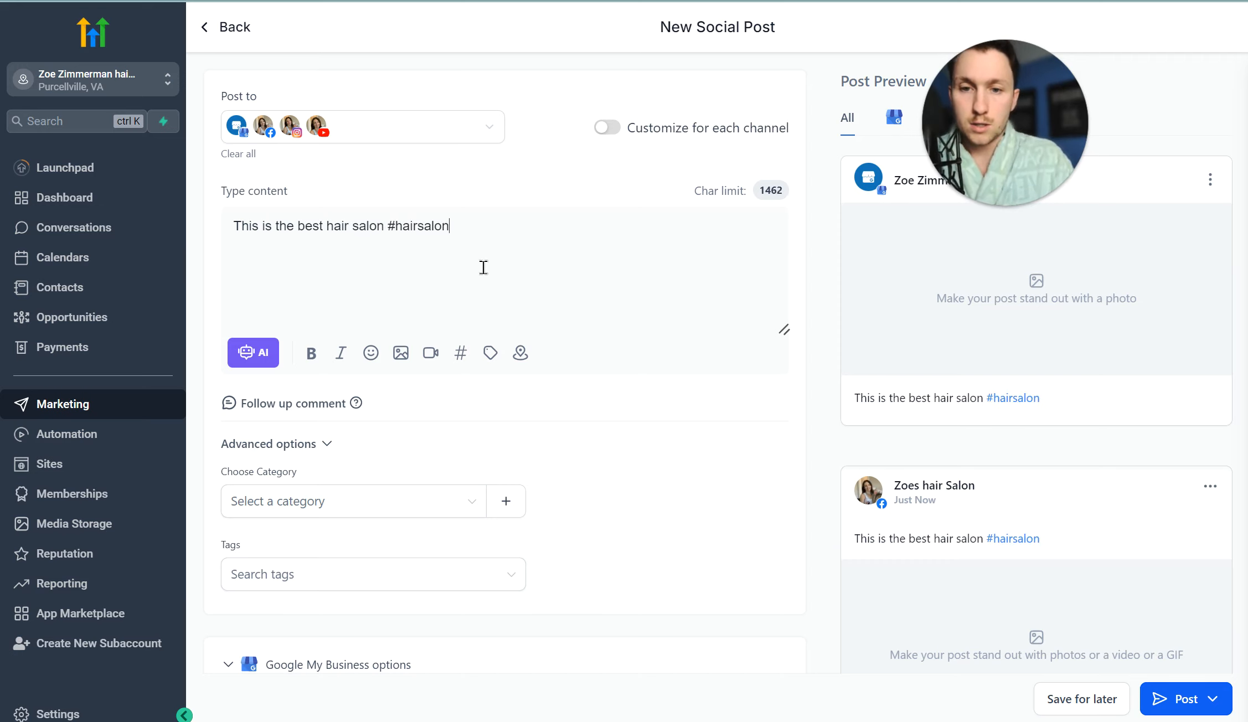
# Step: Attach the hair stylist's round portrait image from the media library to the post
pyautogui.click(400, 354)
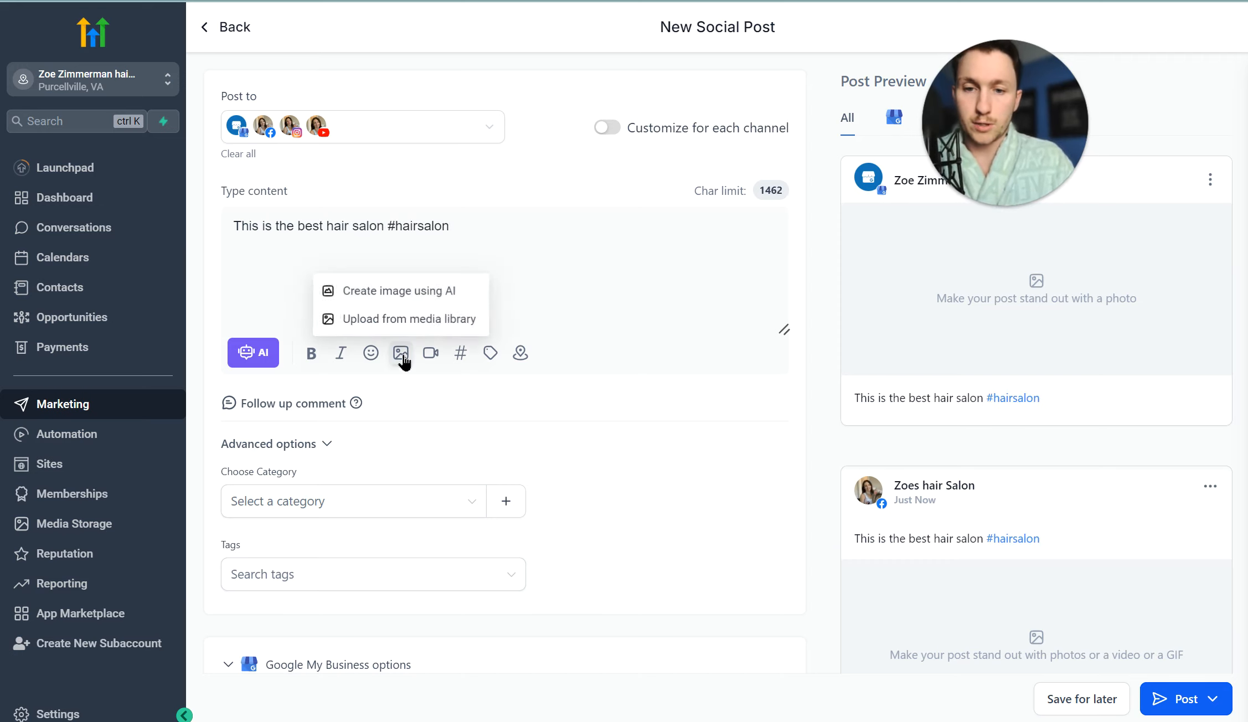
pyautogui.click(434, 327)
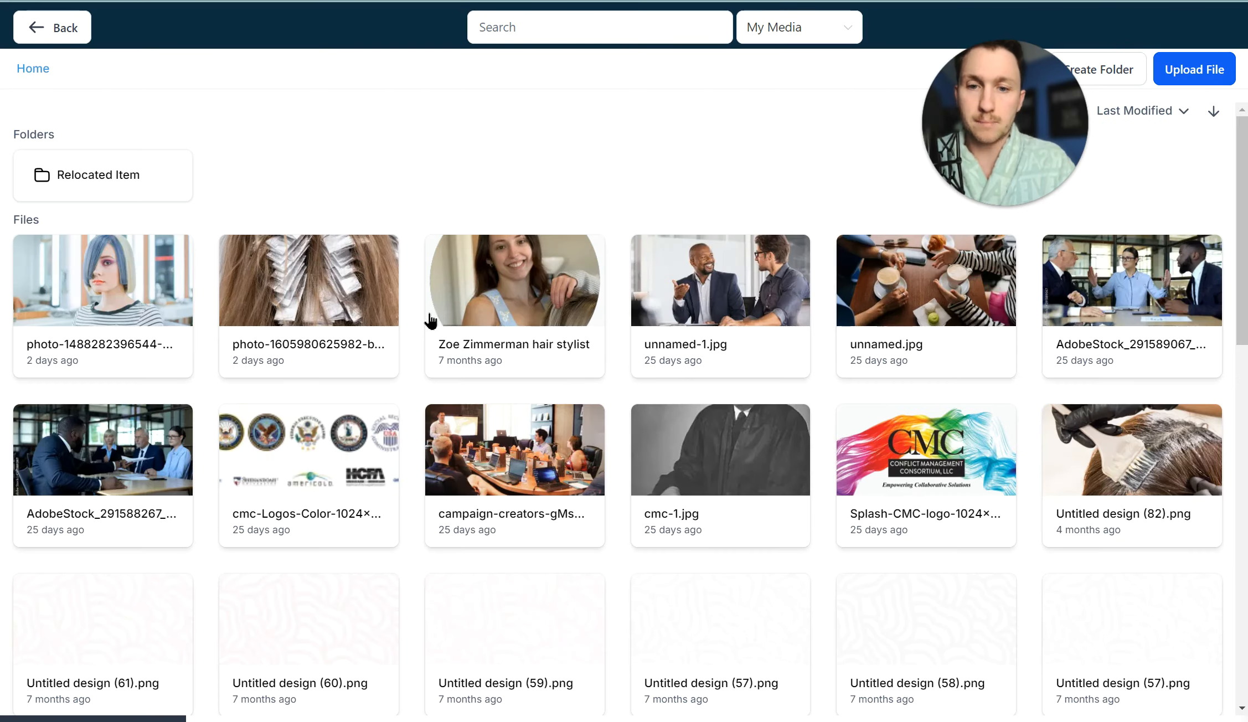
pyautogui.click(558, 316)
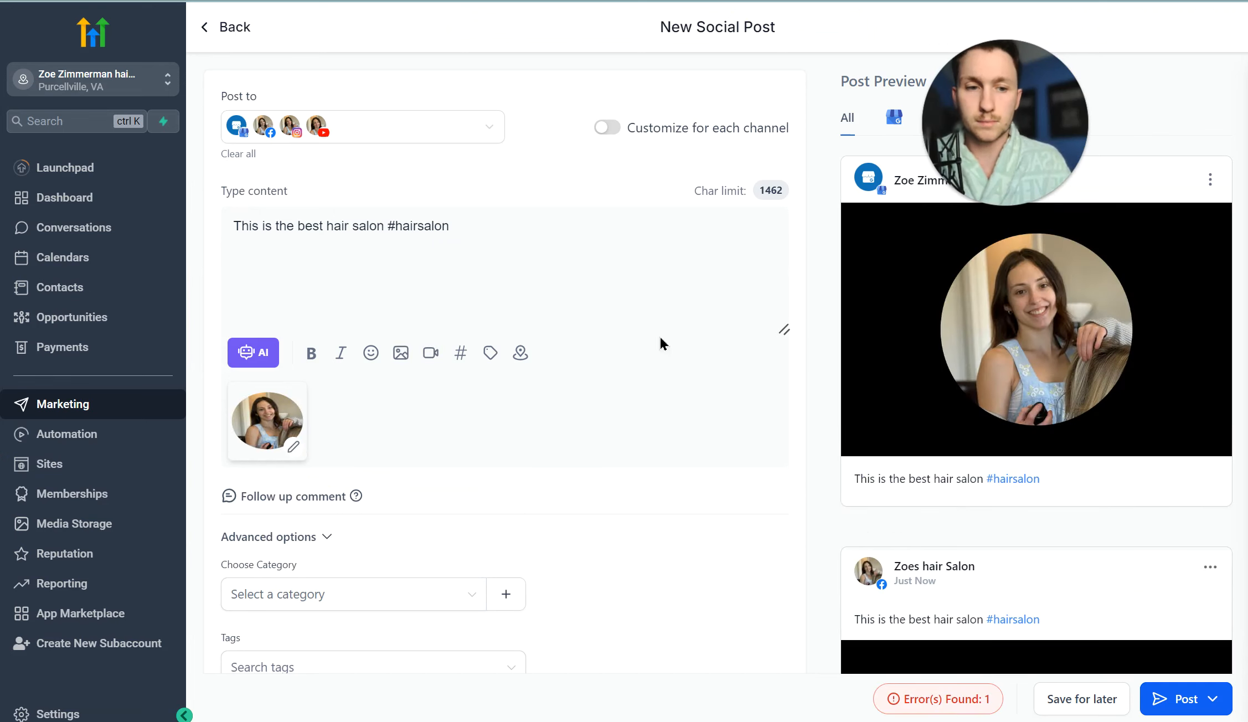
# Step: Review the accounts selected for posting and the channel-specific options for Google My Business, Facebook, Instagram and YouTube
pyautogui.click(353, 133)
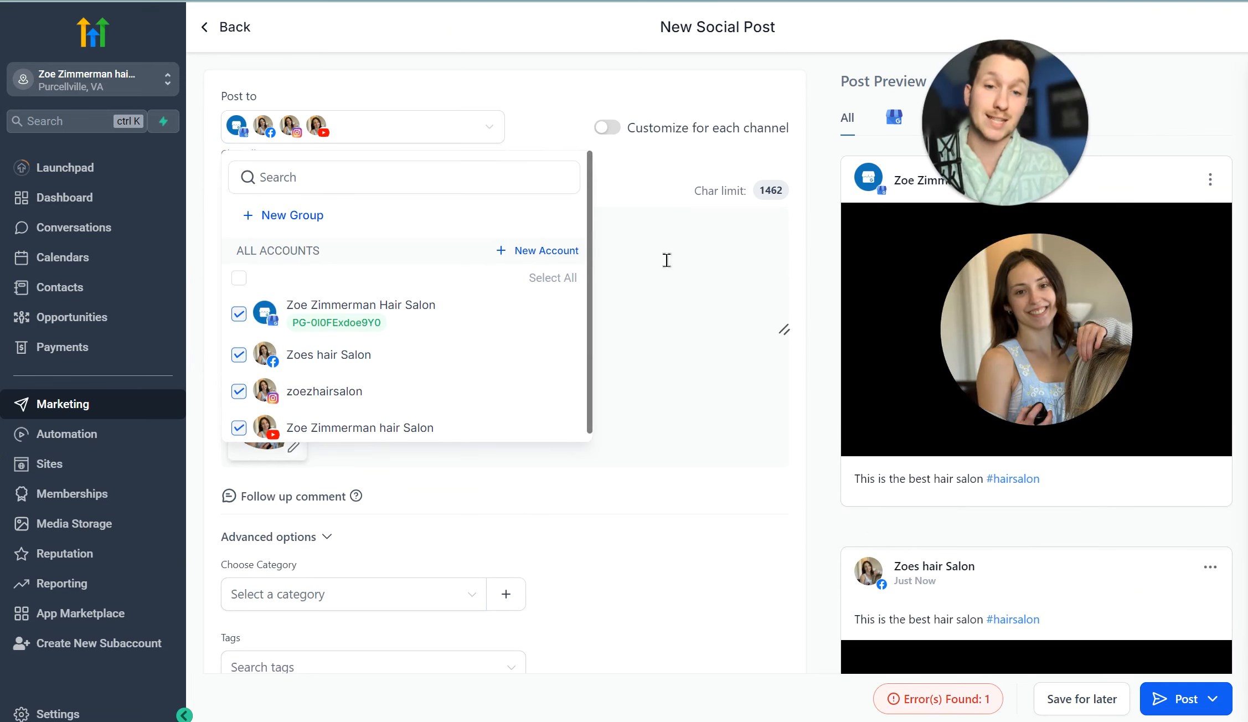
pyautogui.click(661, 178)
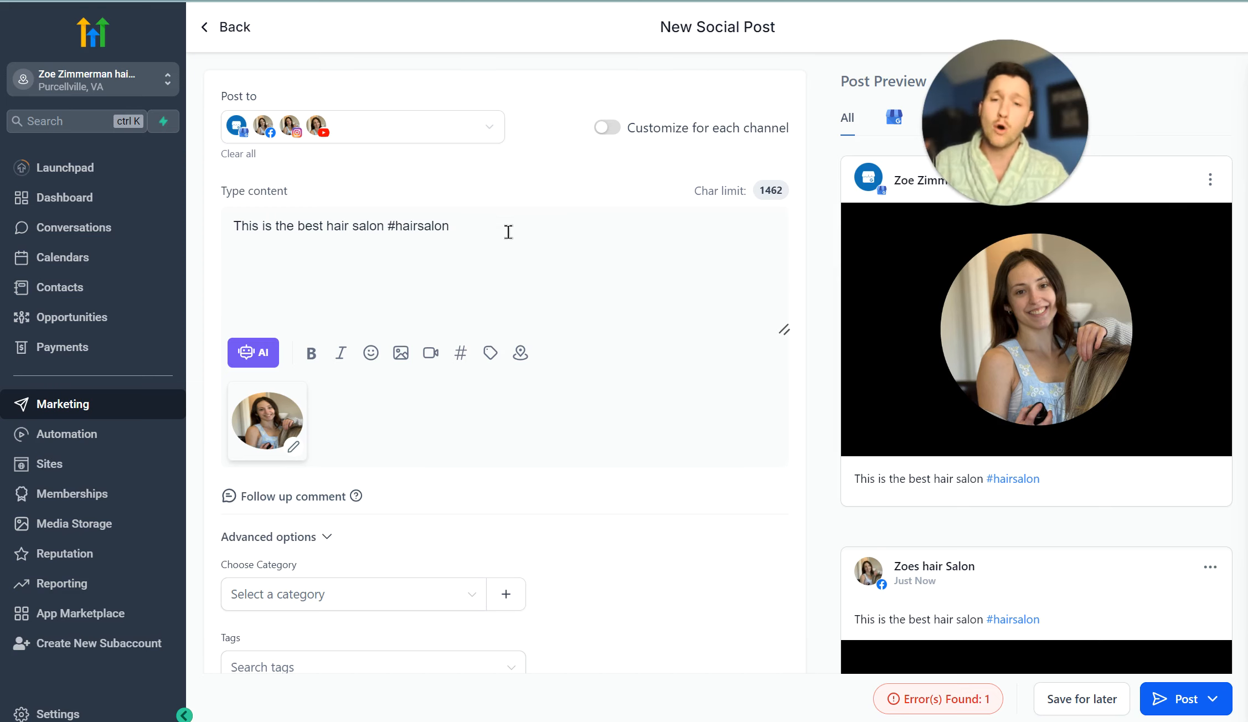
pyautogui.scroll(-5, 512, 294)
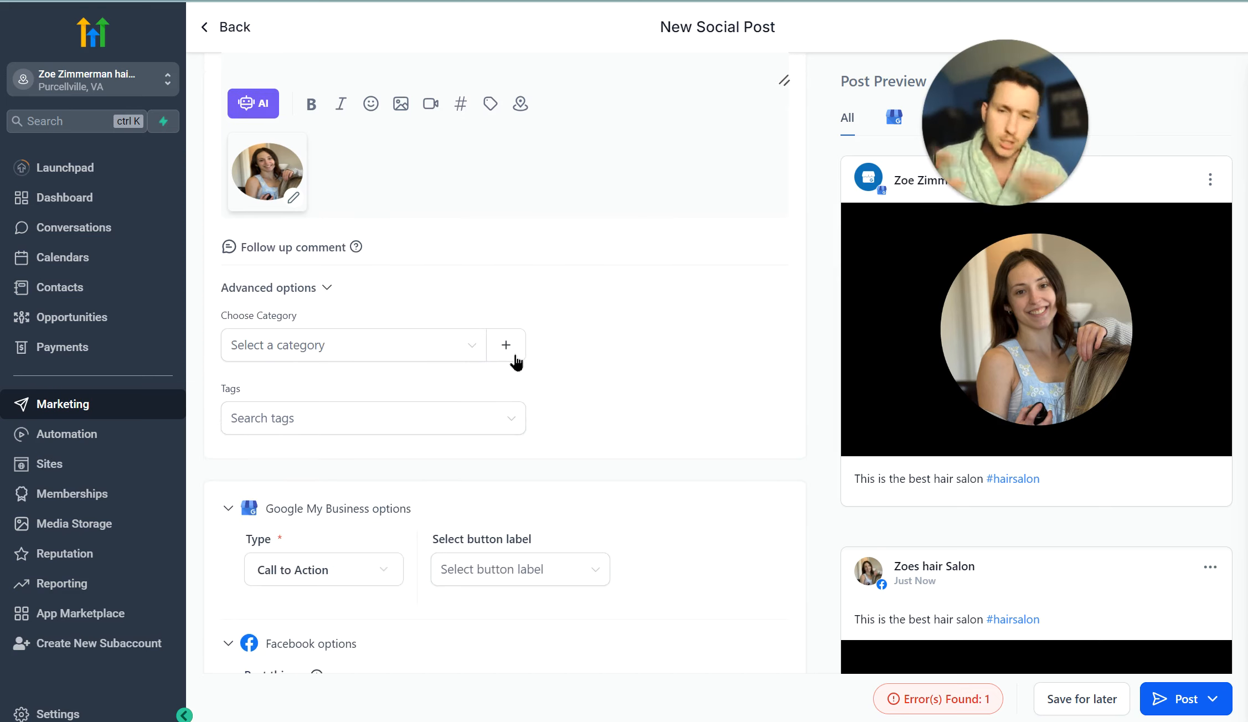
pyautogui.scroll(5, 464, 393)
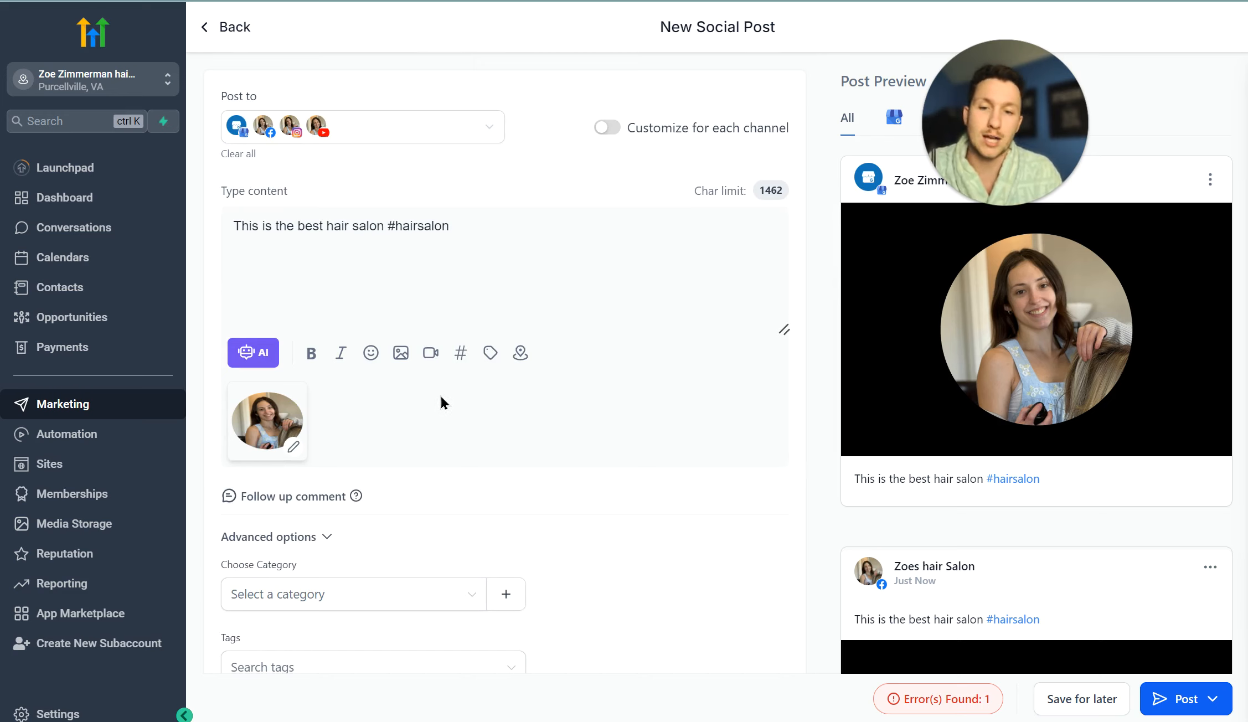
pyautogui.scroll(-14, 437, 426)
pyautogui.scroll(5, 405, 419)
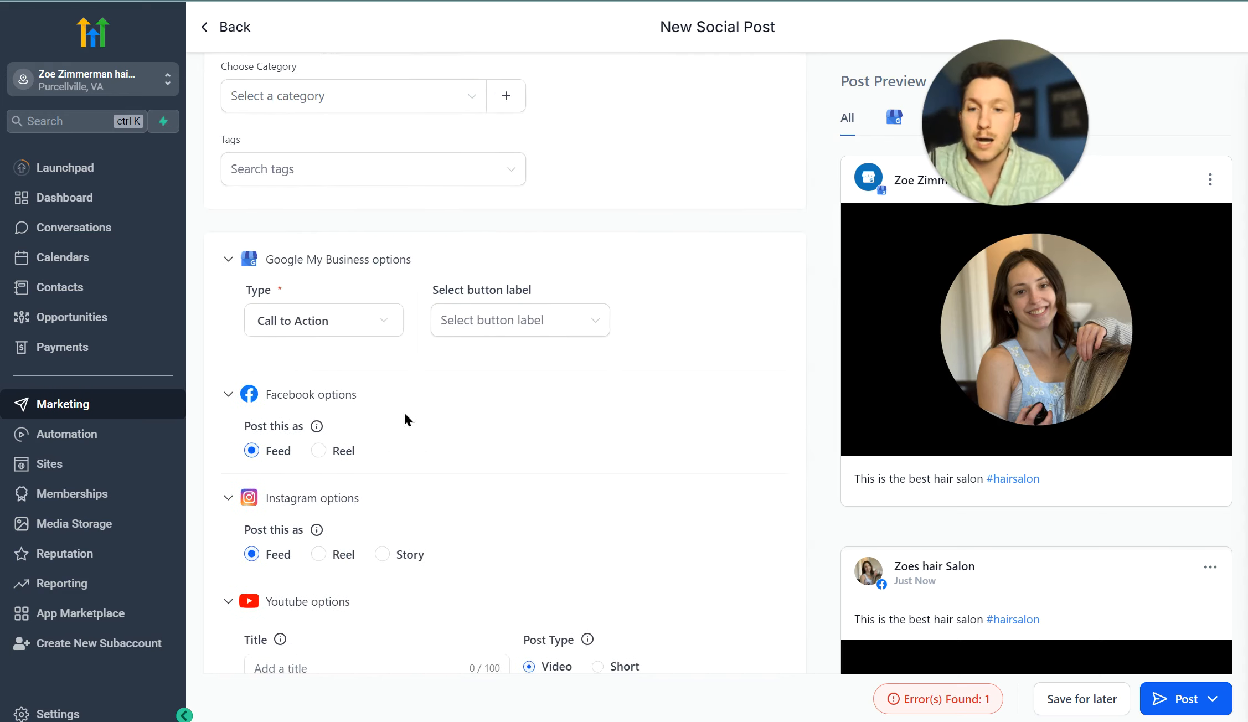
pyautogui.scroll(10, 381, 331)
pyautogui.scroll(-15, 371, 421)
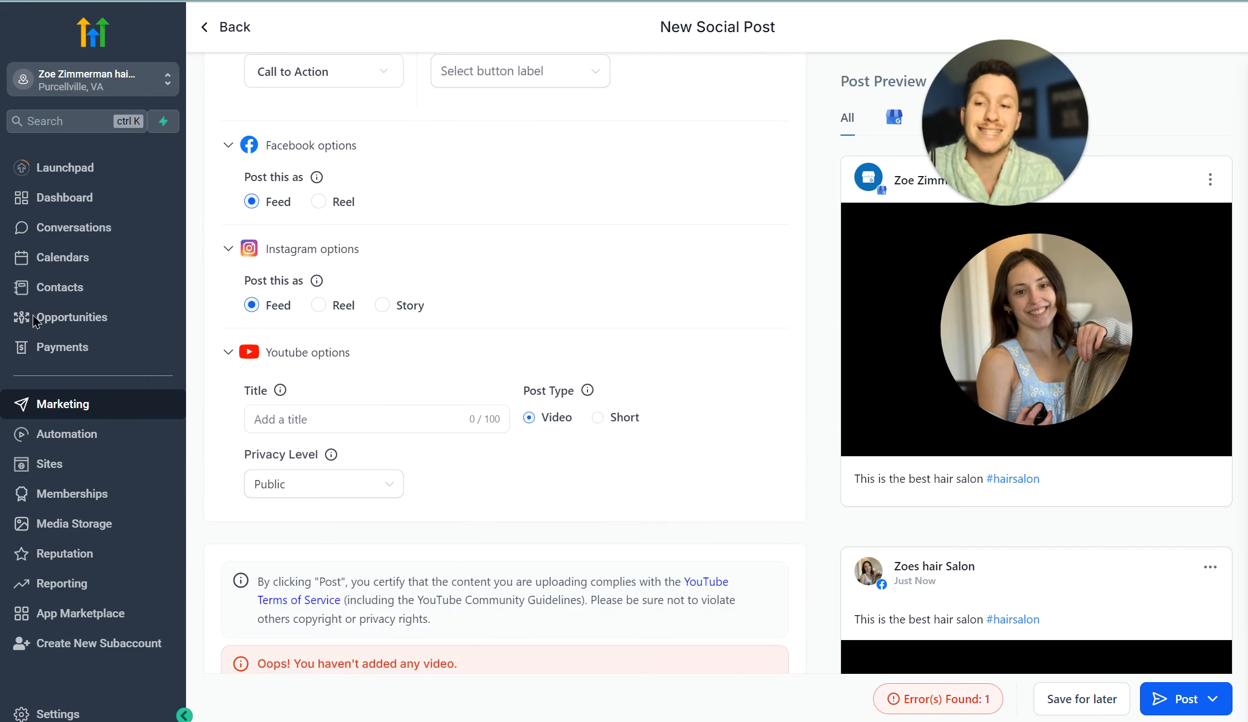
pyautogui.scroll(9, 371, 449)
pyautogui.scroll(-8, 372, 447)
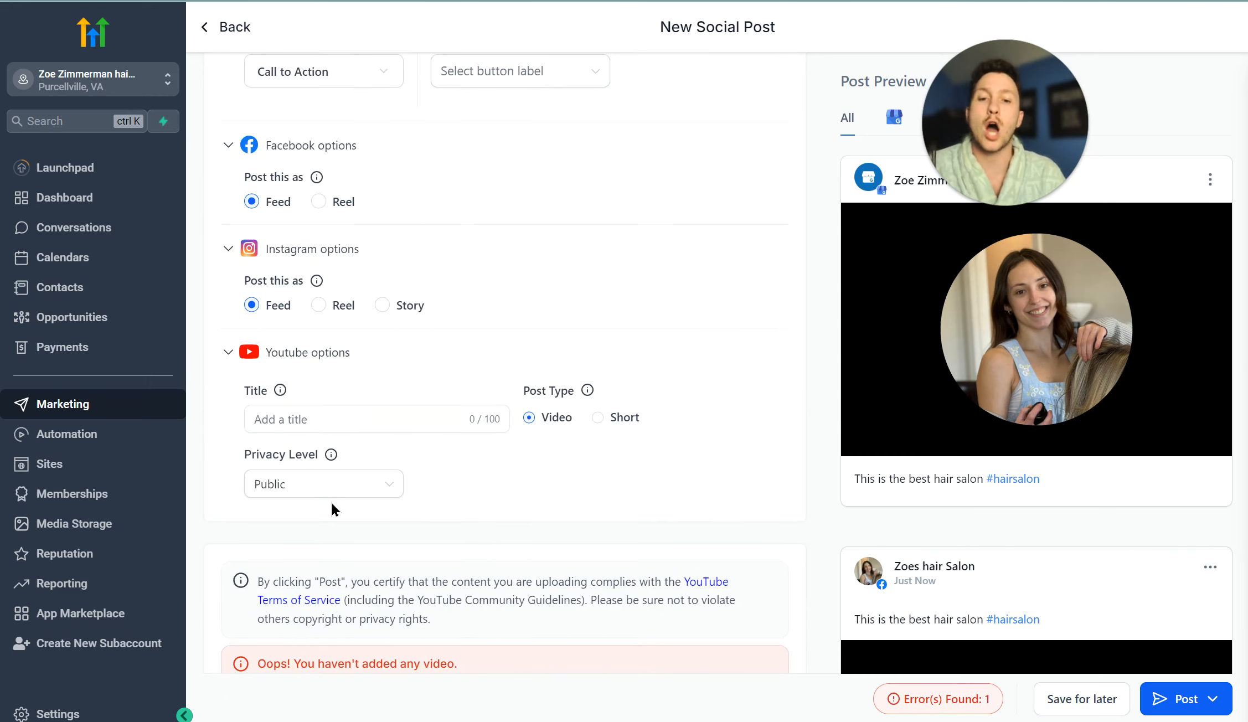
pyautogui.scroll(4, 333, 503)
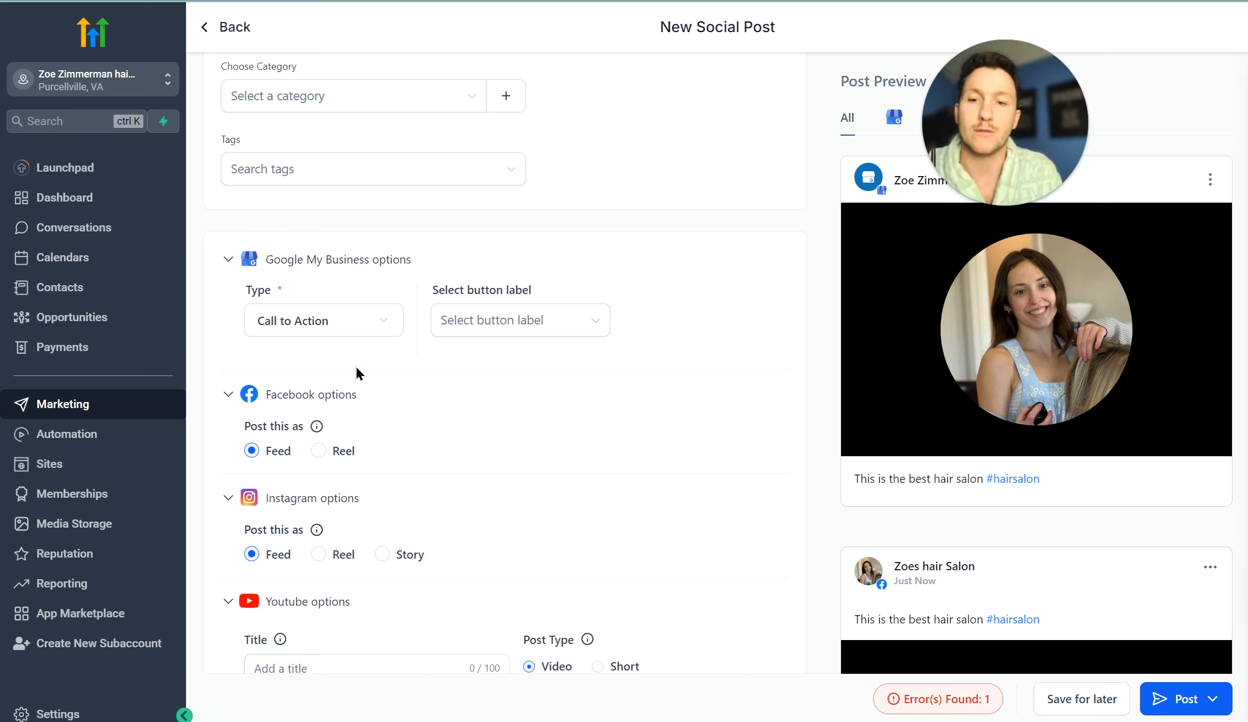
# Step: Set the Google My Business type to Call to Action with a Book button linking to zoezhairsalon.com
pyautogui.click(382, 322)
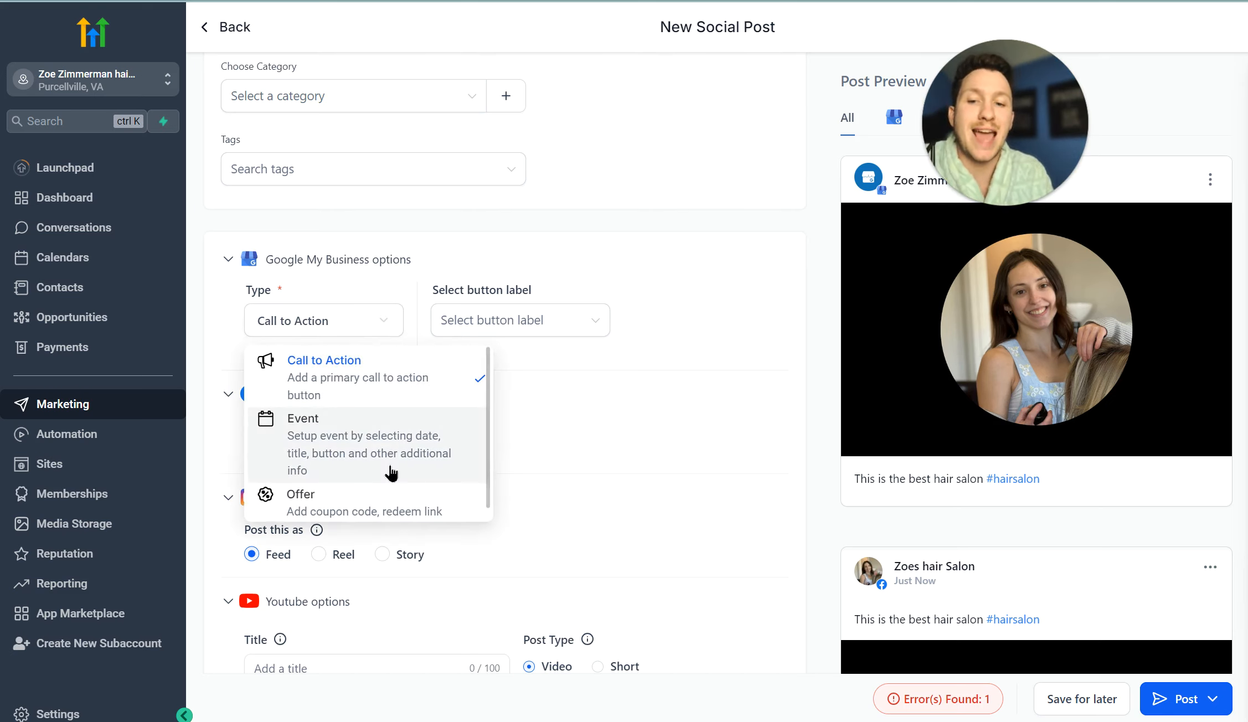
pyautogui.click(517, 426)
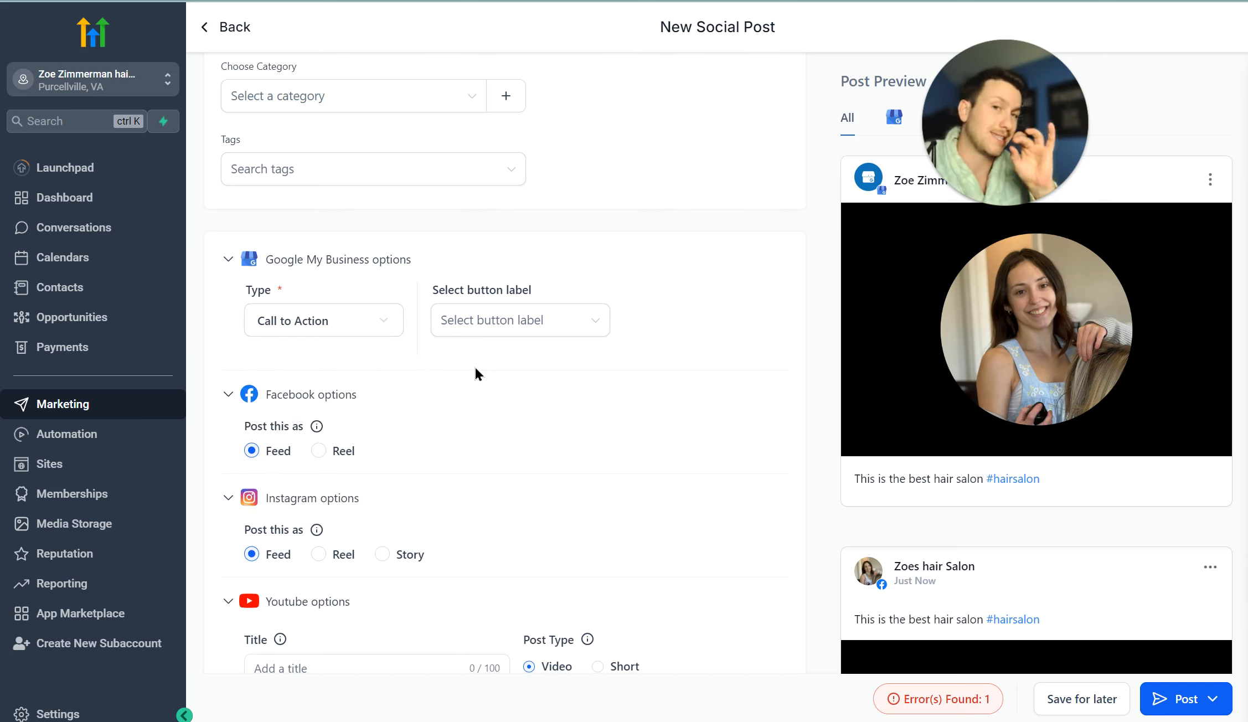
pyautogui.click(379, 334)
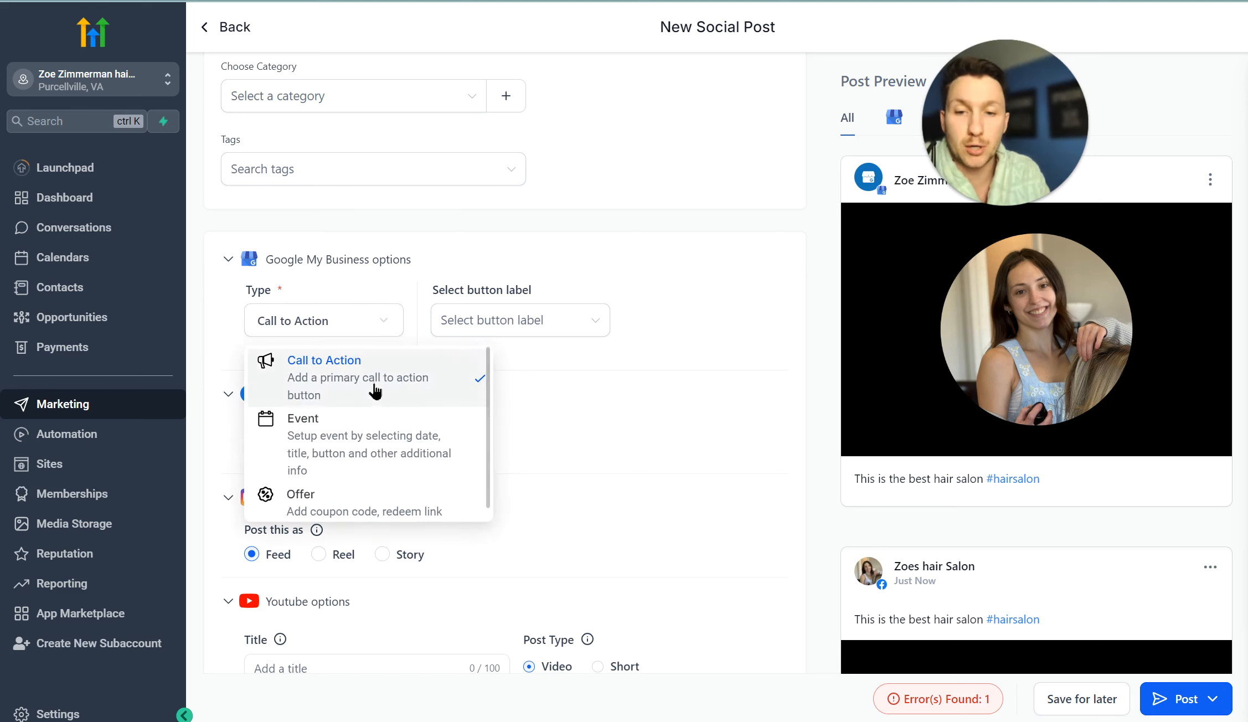
pyautogui.click(374, 390)
pyautogui.click(579, 322)
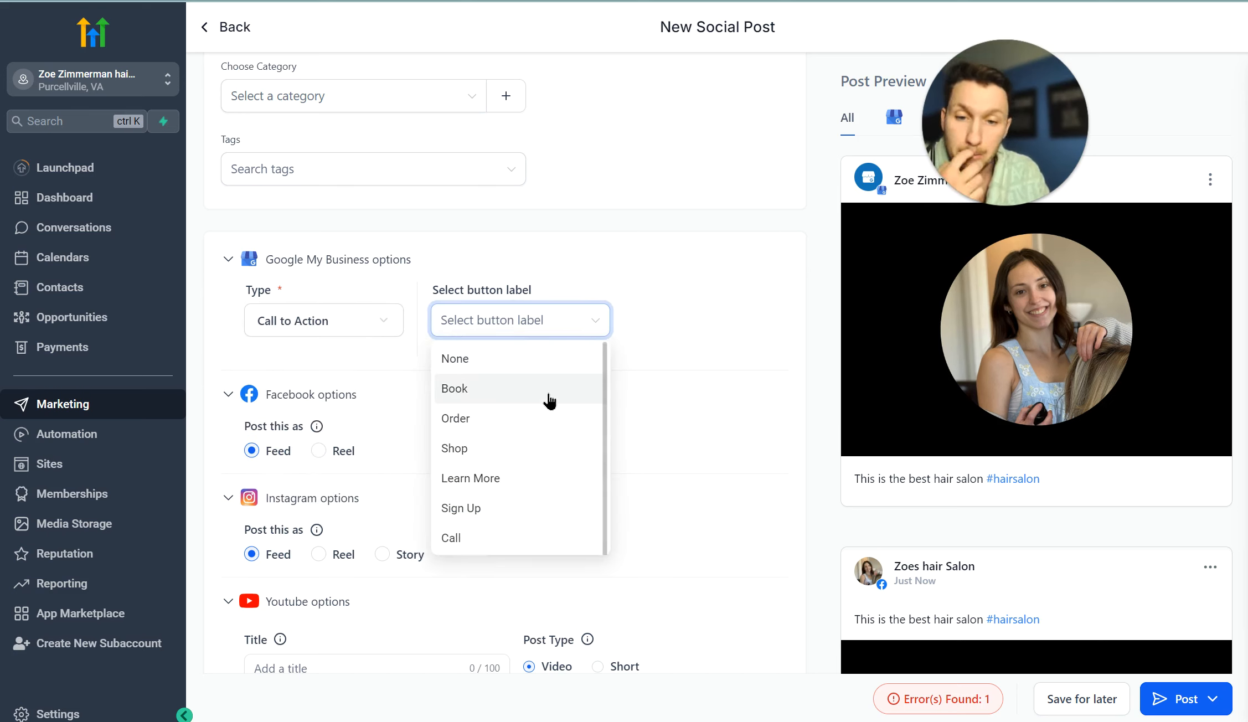
pyautogui.click(550, 390)
pyautogui.click(674, 321)
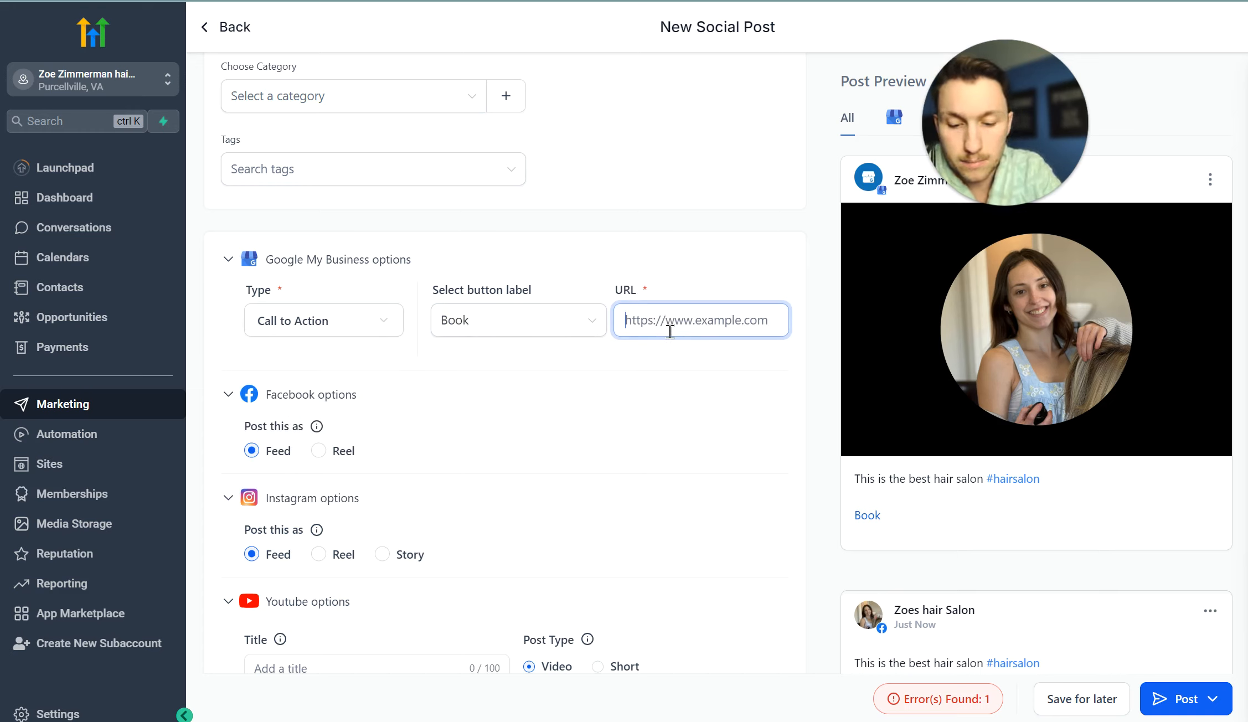
pyautogui.write('zoezhair')
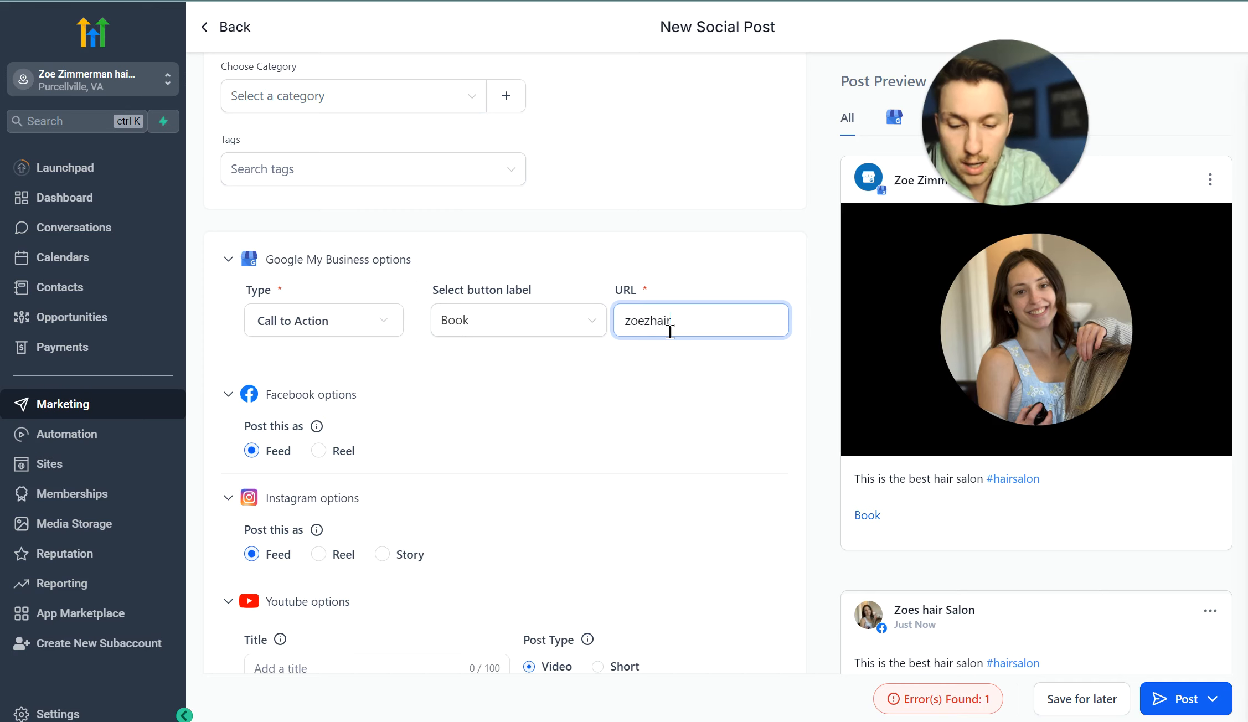
pyautogui.write('salon.com')
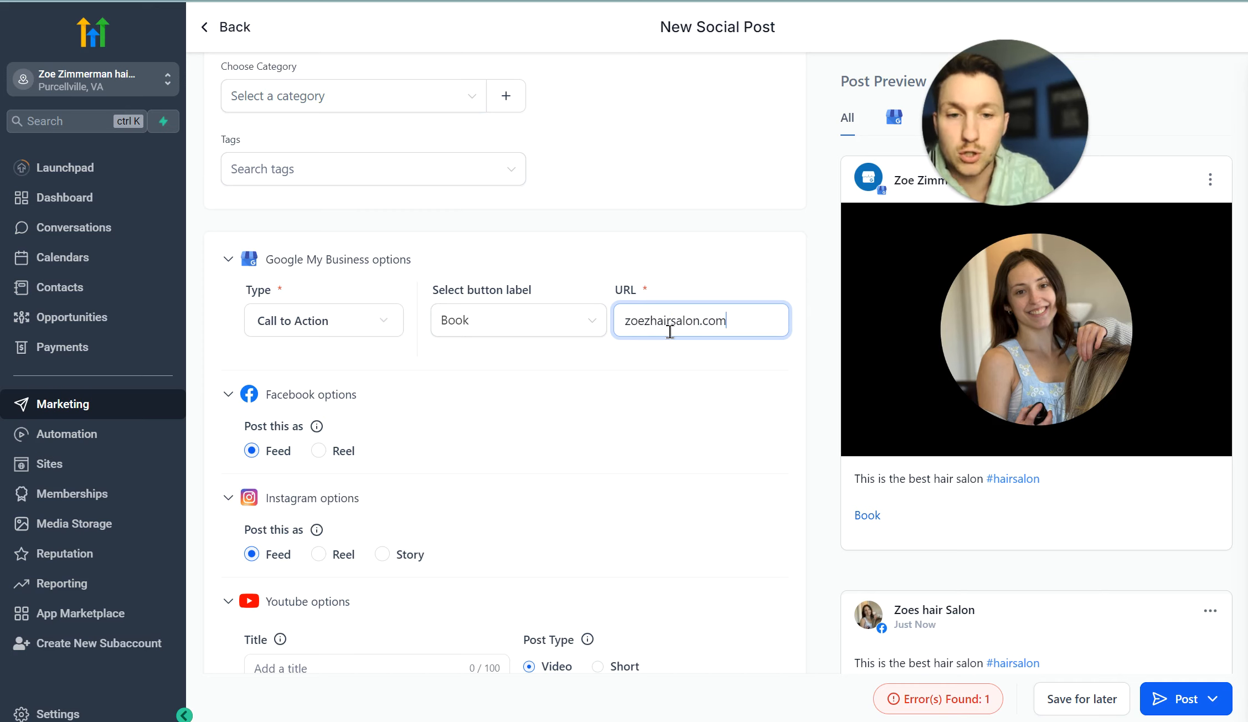
# Step: Try the Reel post type in the Facebook options and switch it back to Feed
pyautogui.scroll(-1, 385, 422)
pyautogui.click(318, 405)
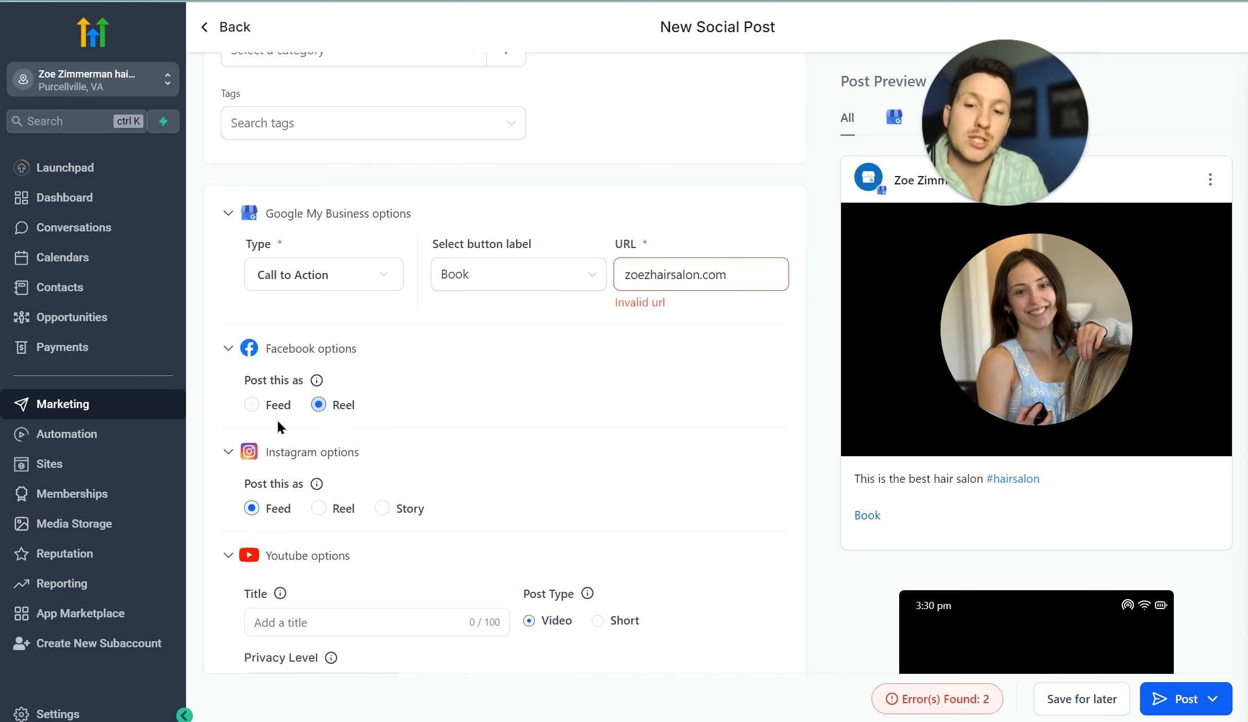
pyautogui.click(251, 405)
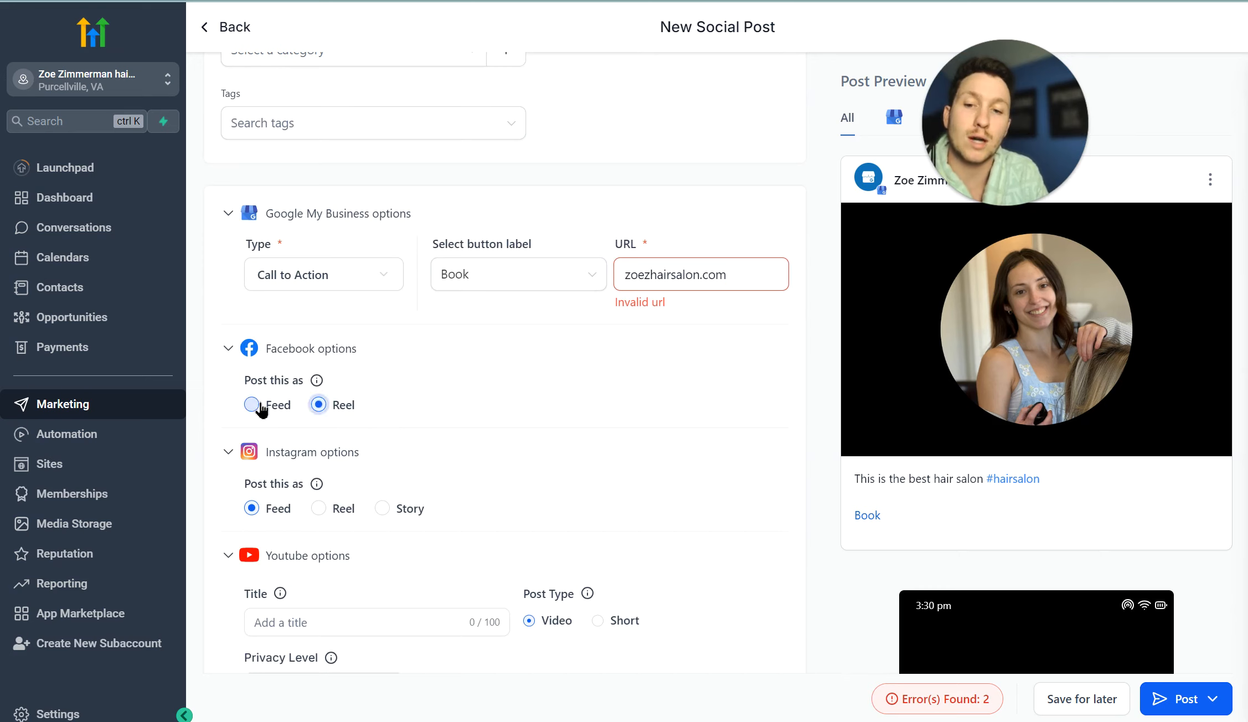
pyautogui.click(730, 277)
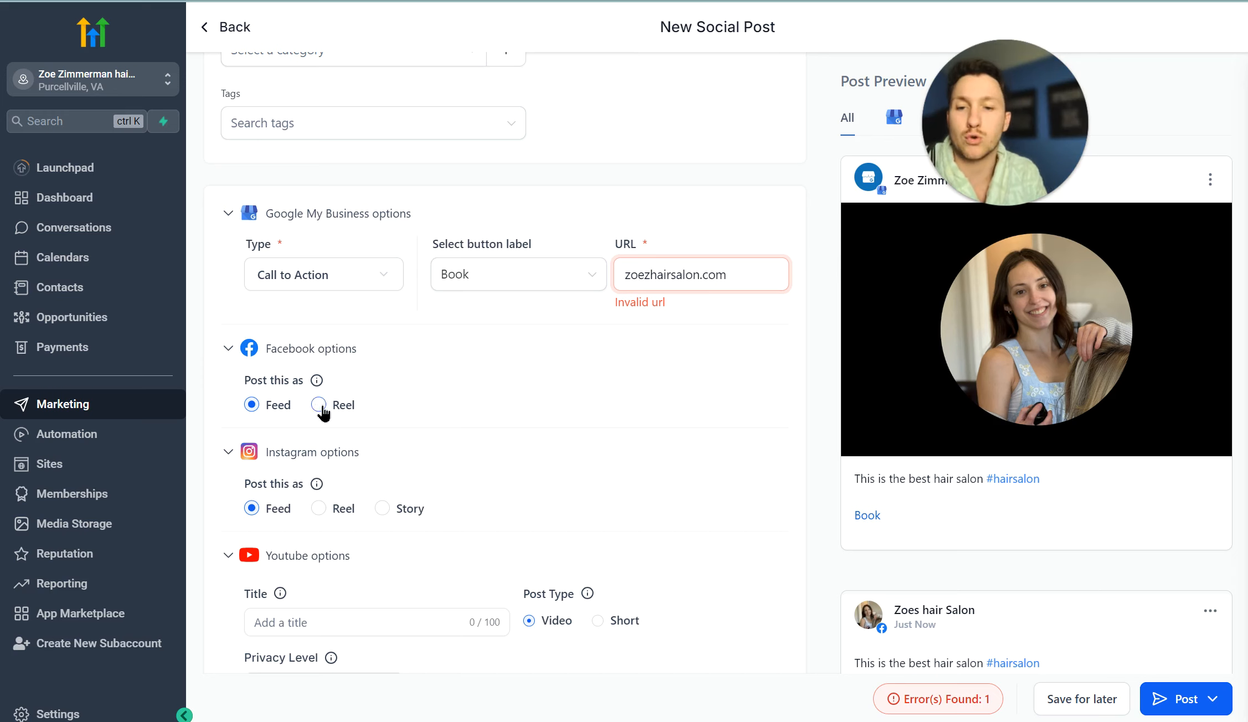
pyautogui.scroll(-1, 422, 492)
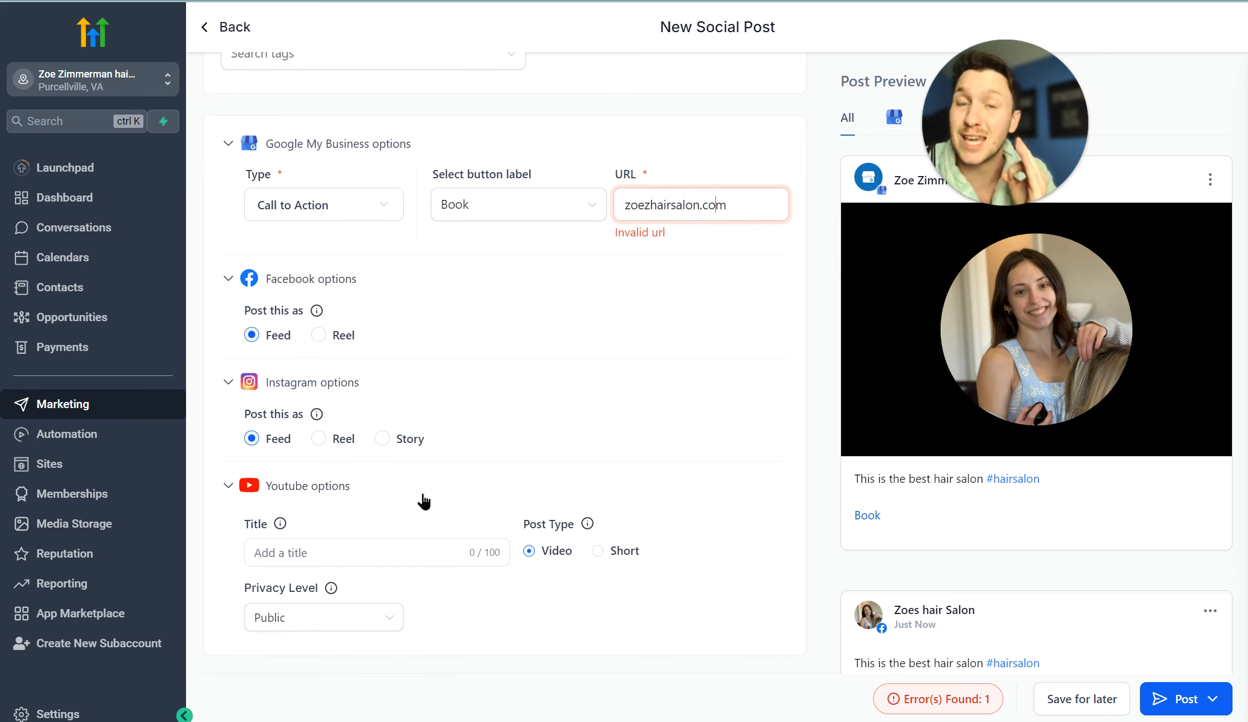
pyautogui.click(321, 336)
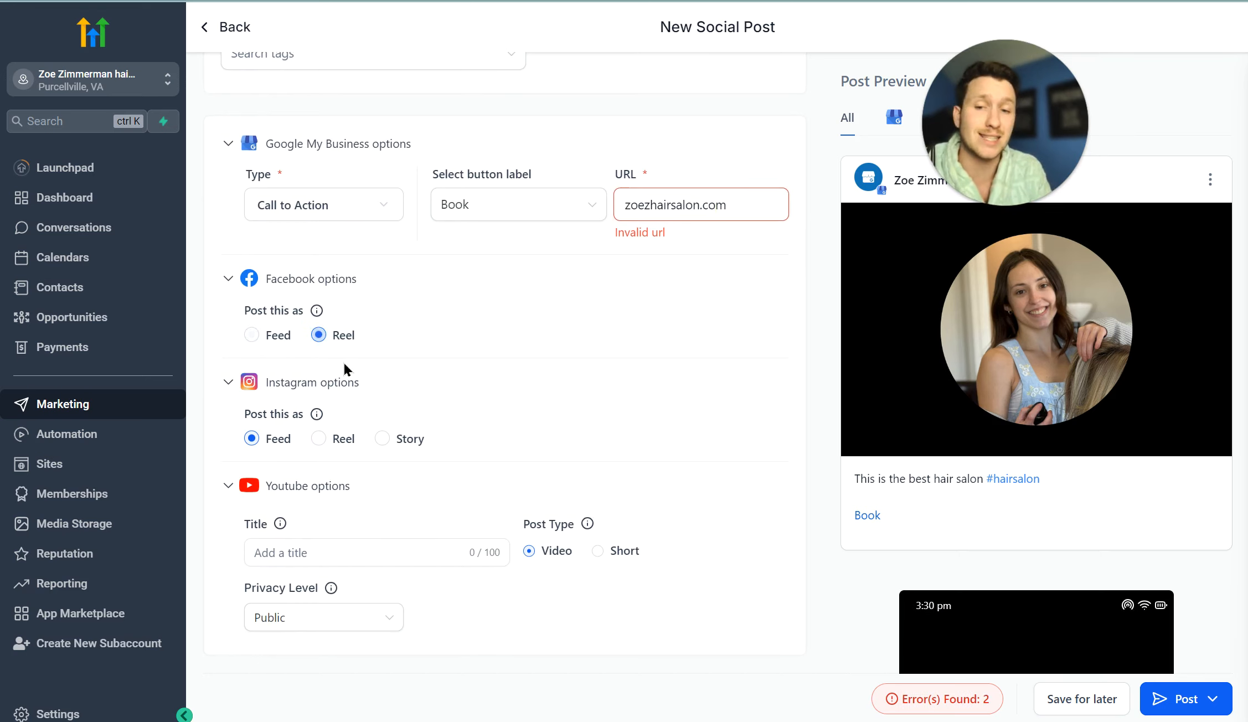
pyautogui.click(252, 336)
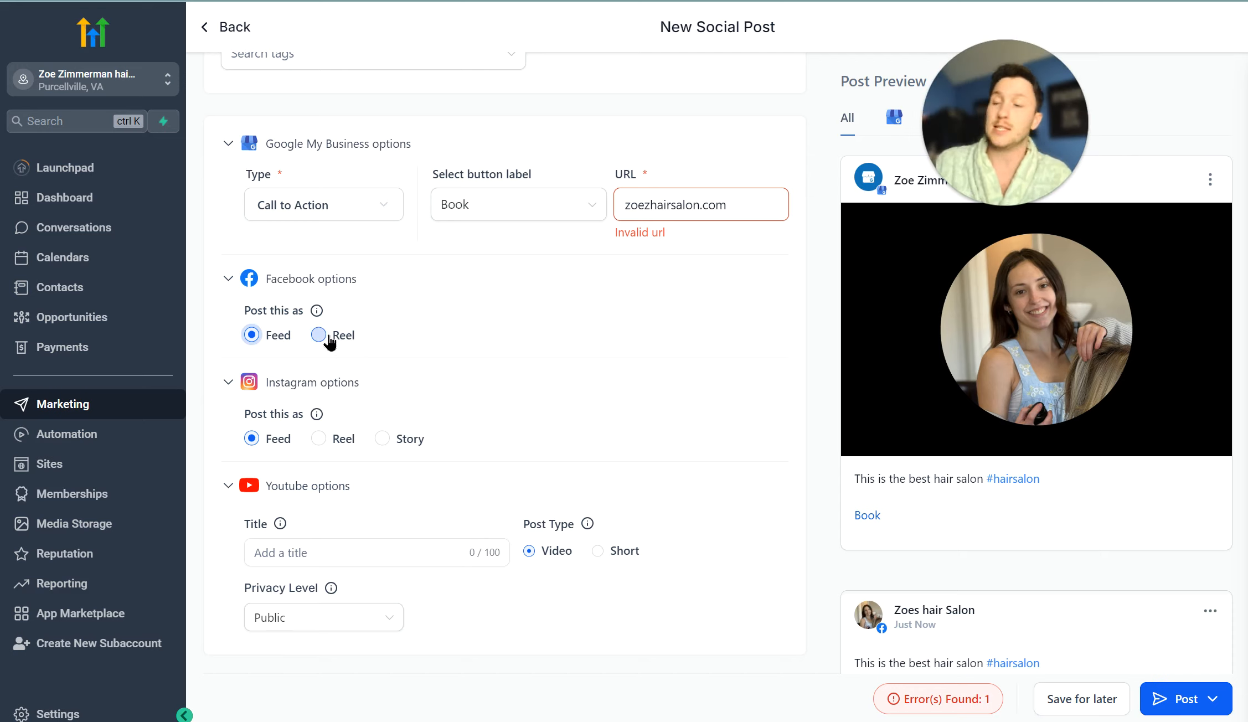
# Step: Set the Facebook post type to Reel and the Instagram post type to Story
pyautogui.click(319, 336)
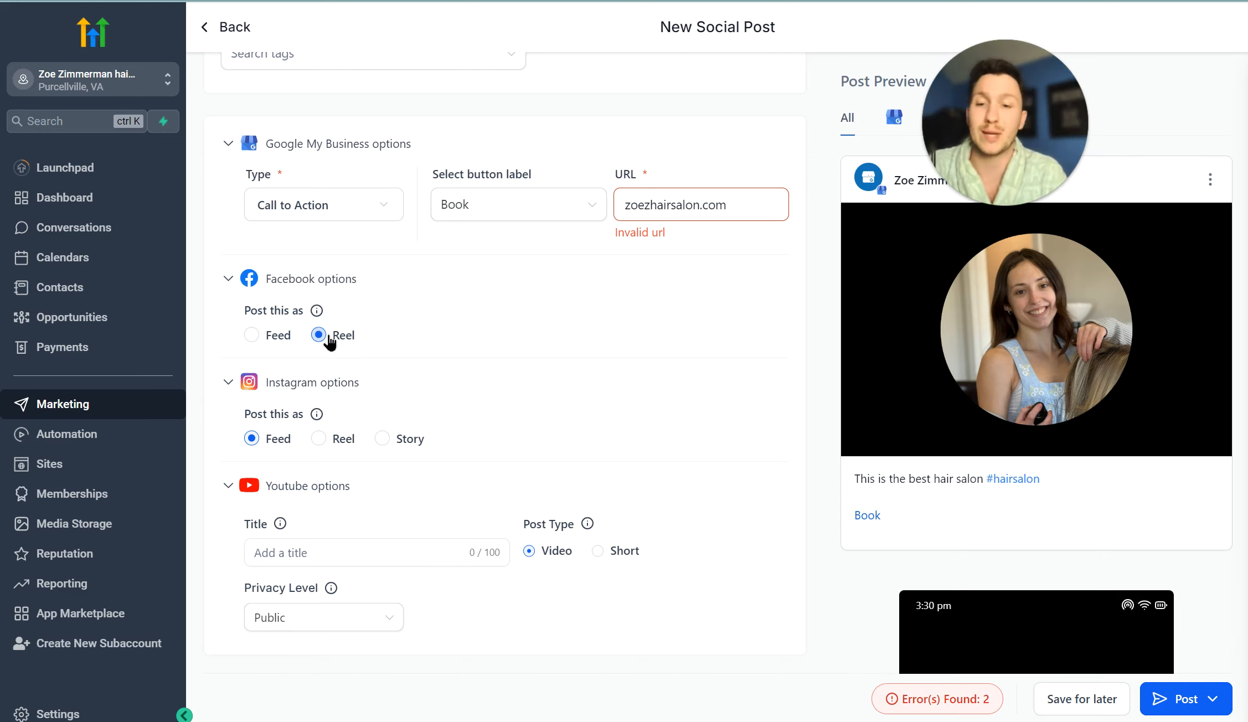
pyautogui.click(323, 439)
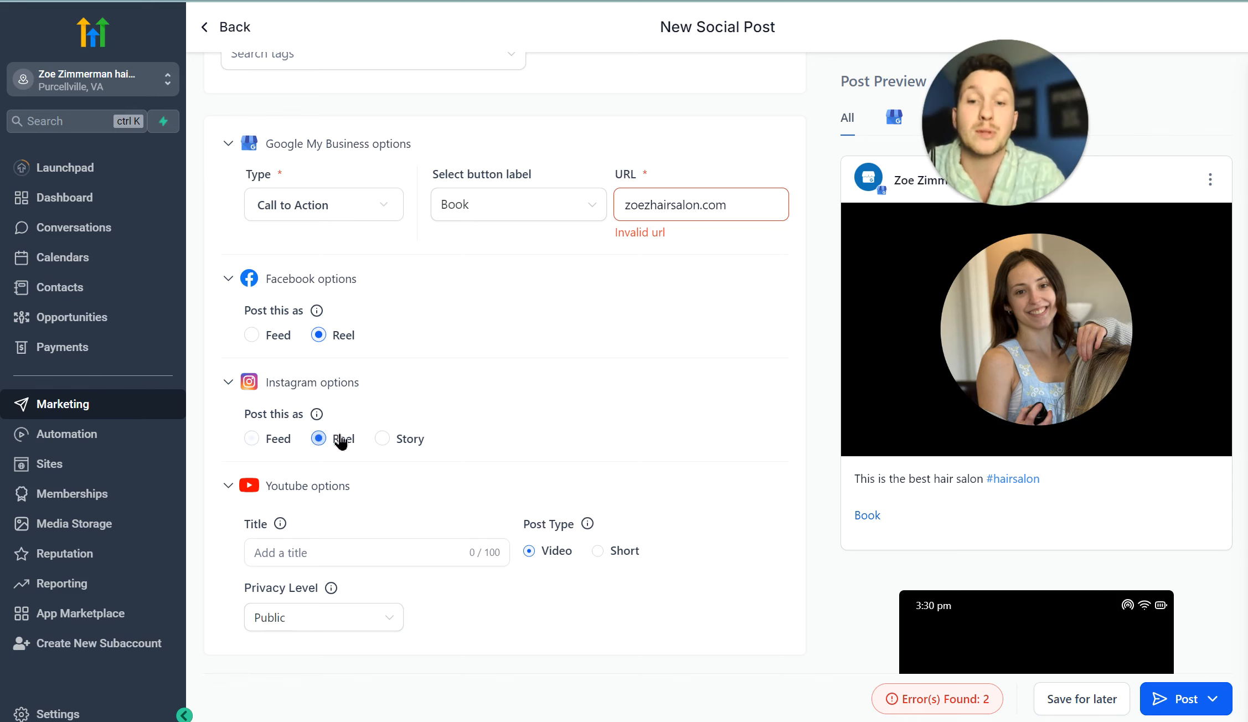
pyautogui.click(383, 438)
# Step: Examine the YouTube options, the posting errors listed for each channel, and the post's content and image area
pyautogui.scroll(-3, 387, 440)
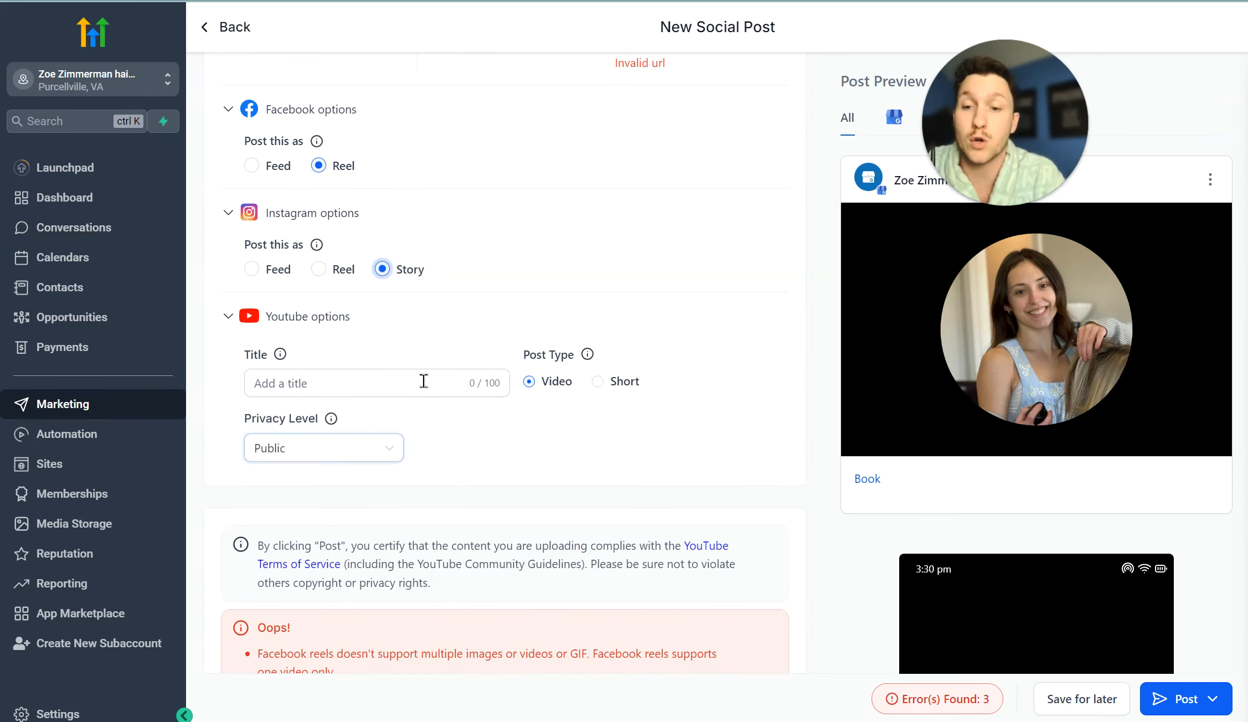
pyautogui.click(405, 391)
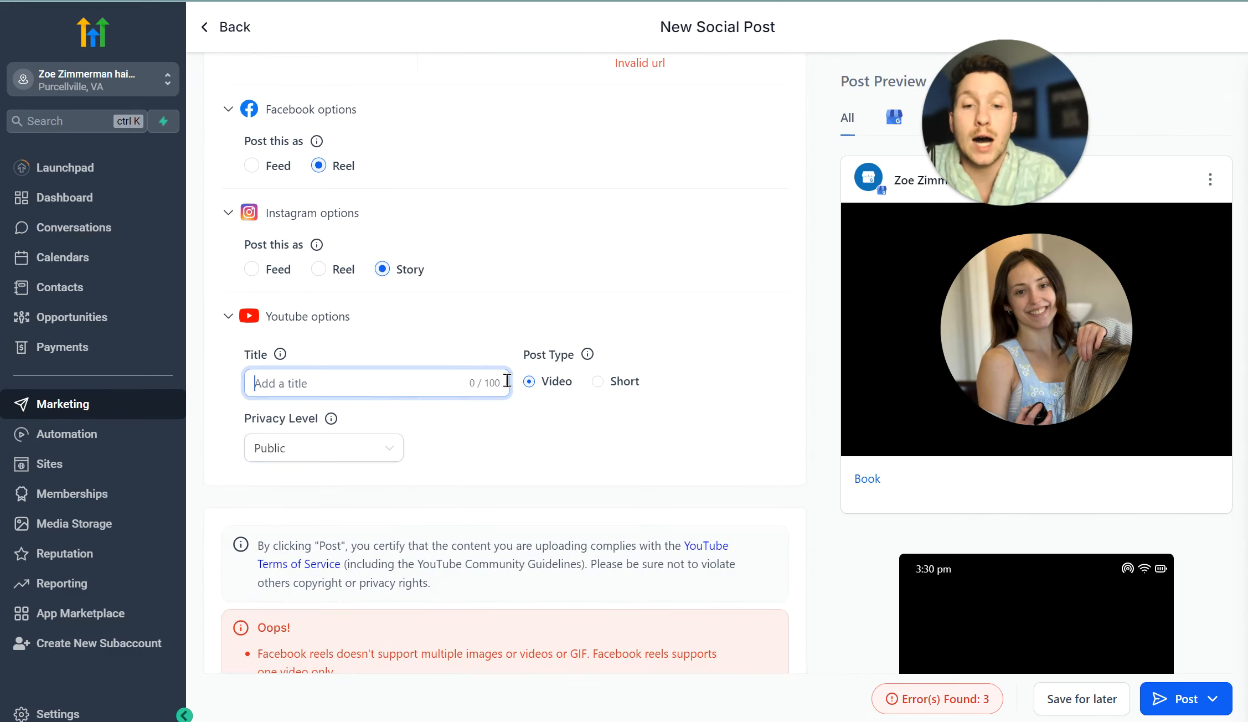
pyautogui.scroll(-2, 364, 461)
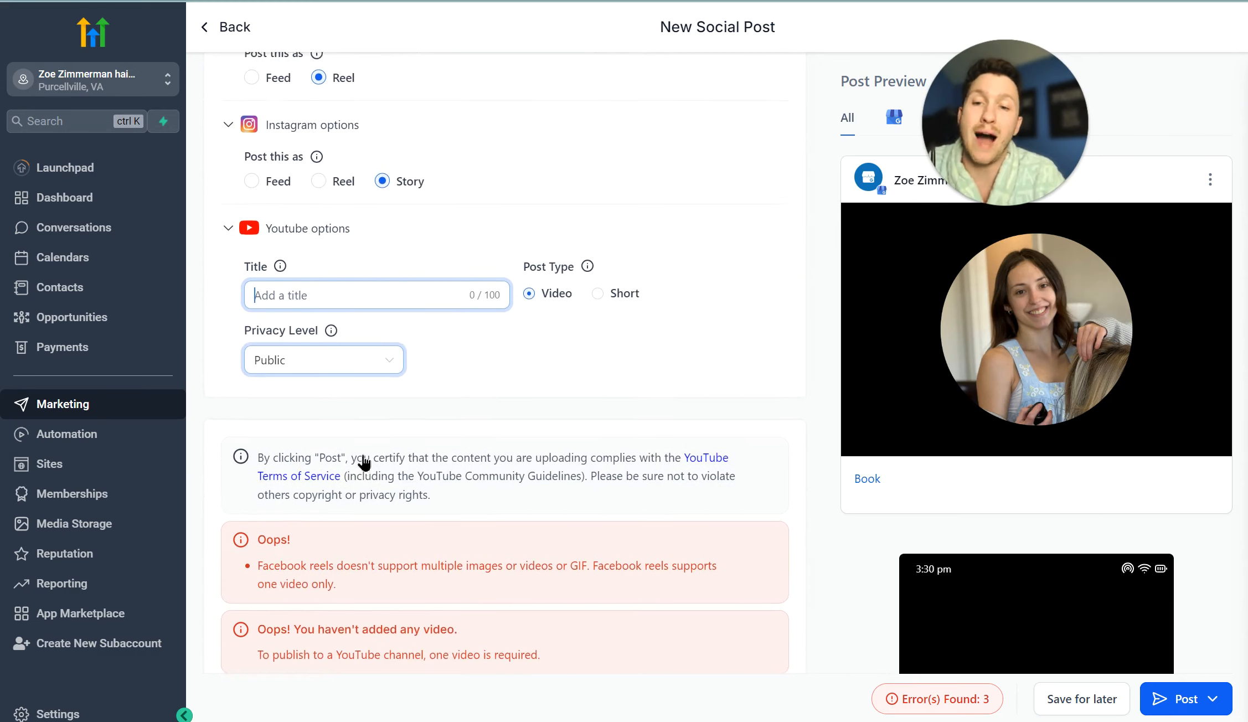
pyautogui.scroll(2, 363, 459)
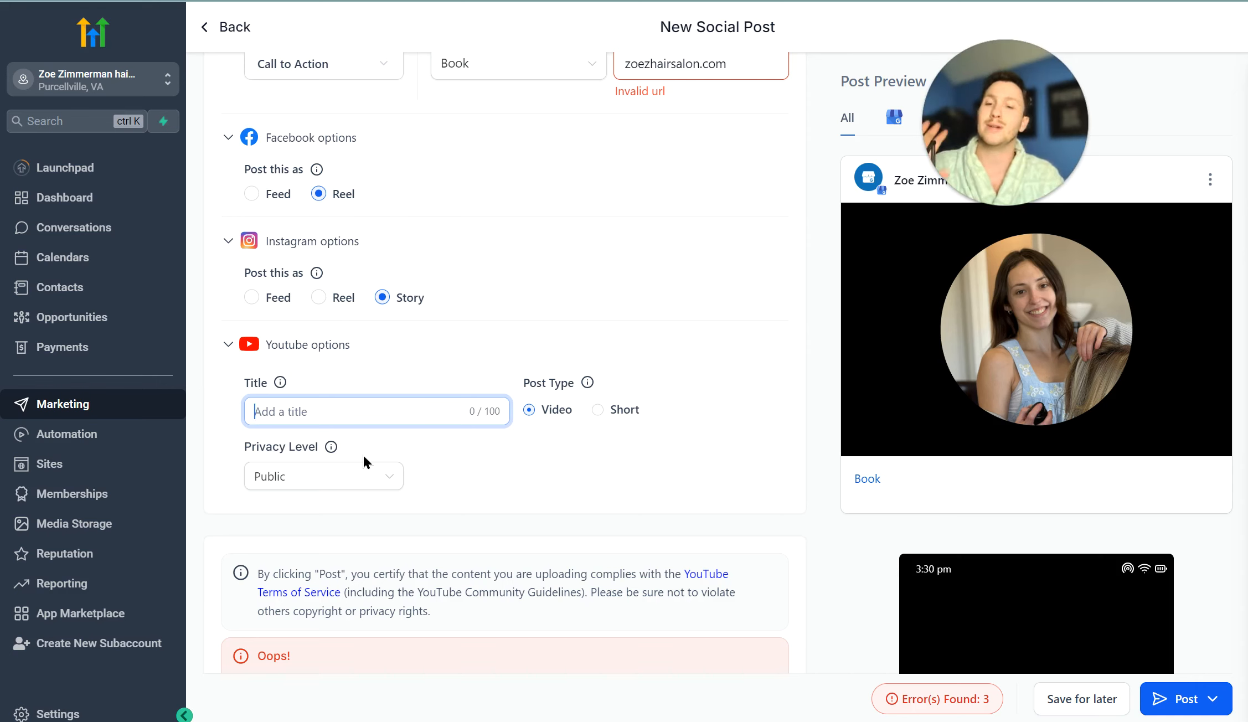
pyautogui.scroll(-5, 409, 424)
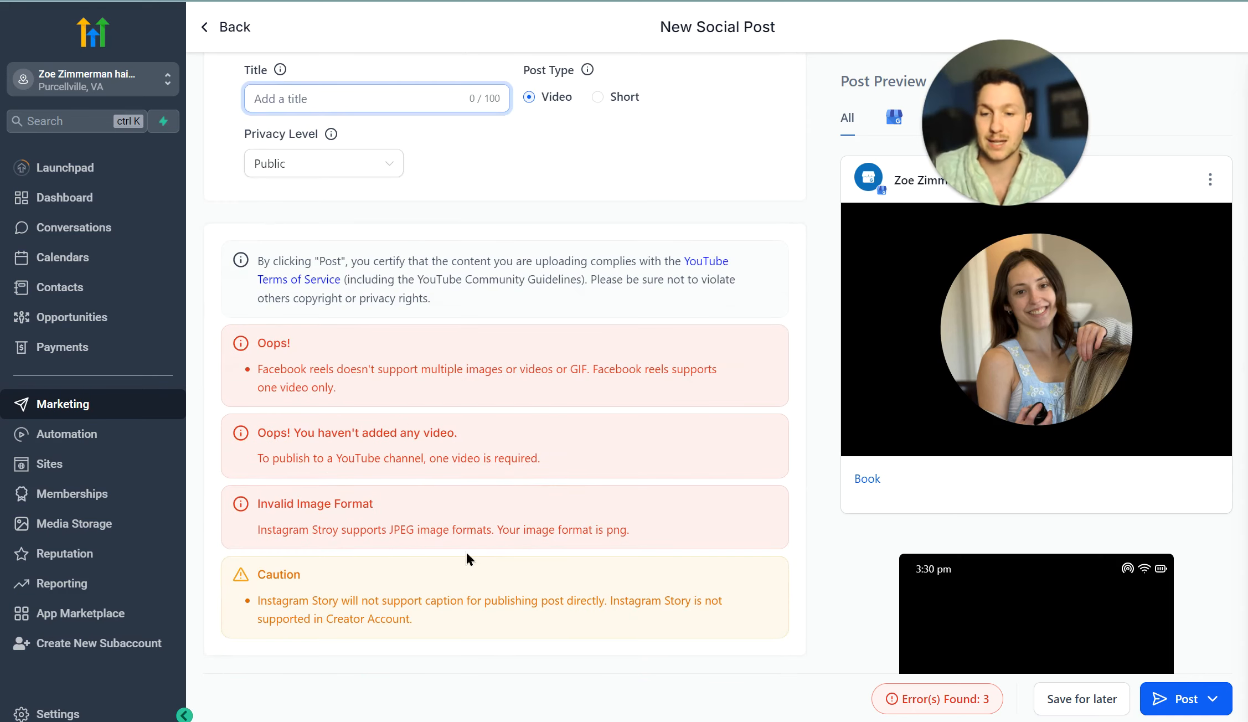
pyautogui.scroll(3, 480, 577)
pyautogui.scroll(-4, 455, 548)
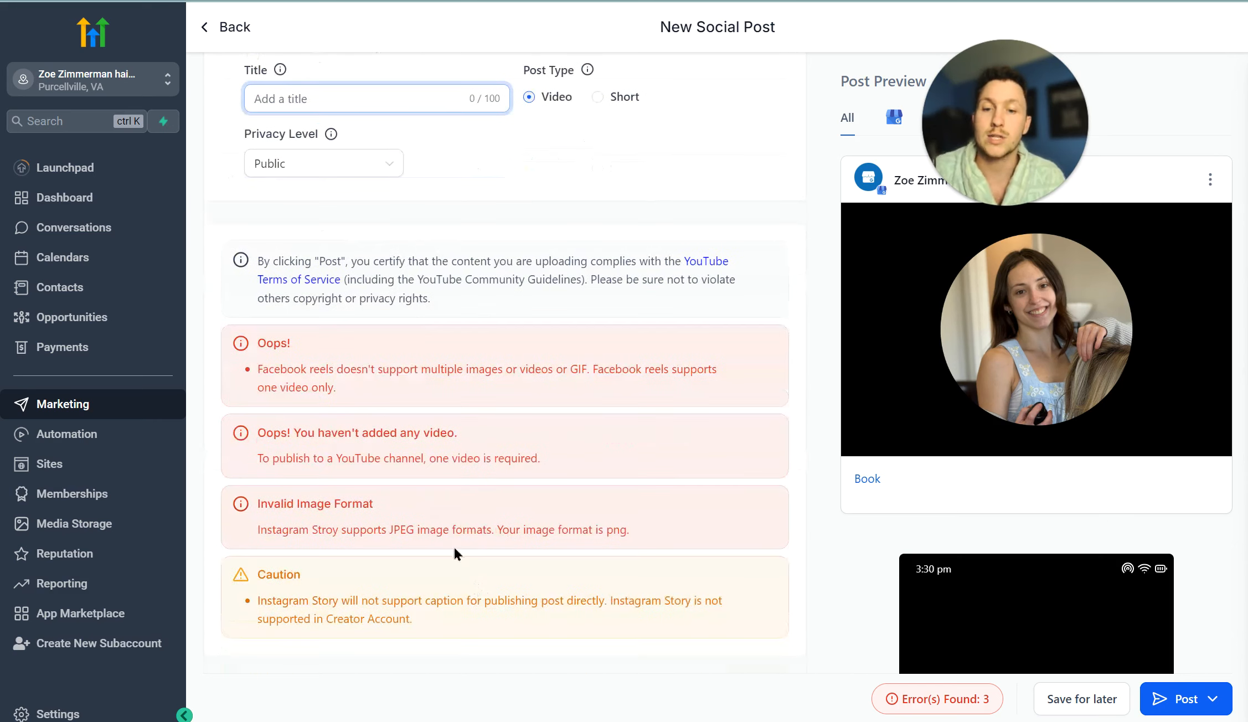
pyautogui.scroll(8, 457, 501)
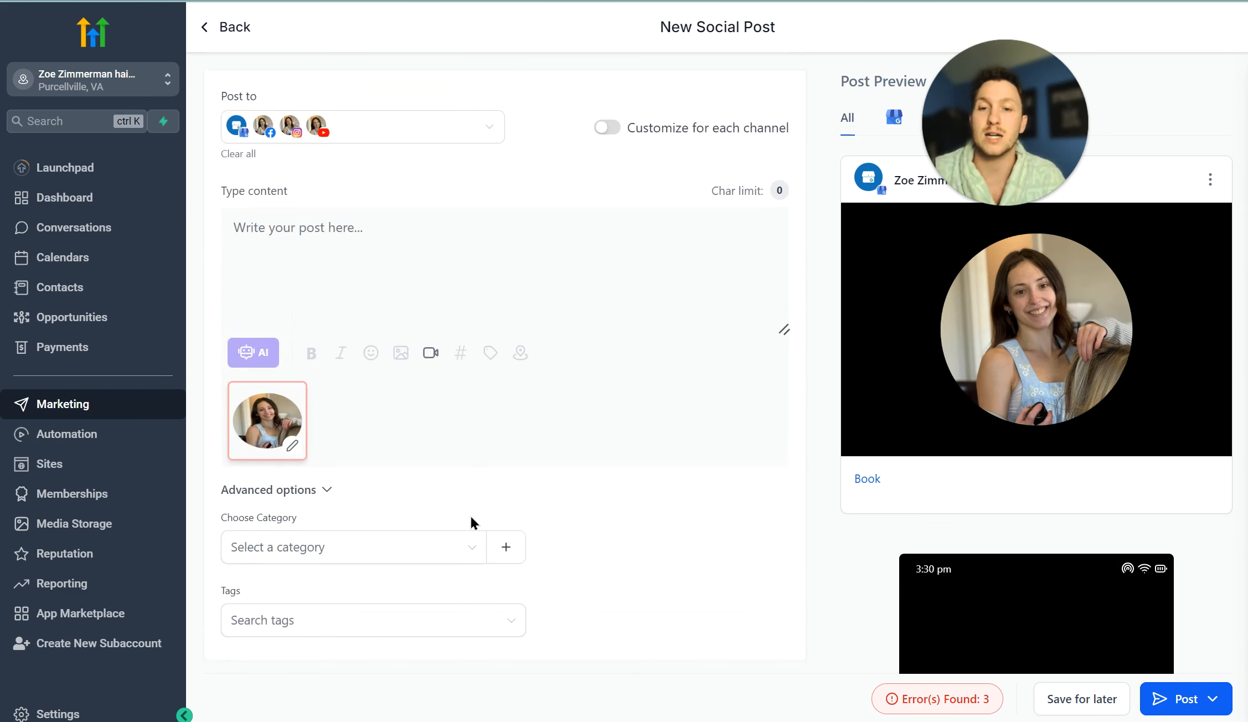
pyautogui.moveTo(292, 448)
pyautogui.scroll(-5, 390, 487)
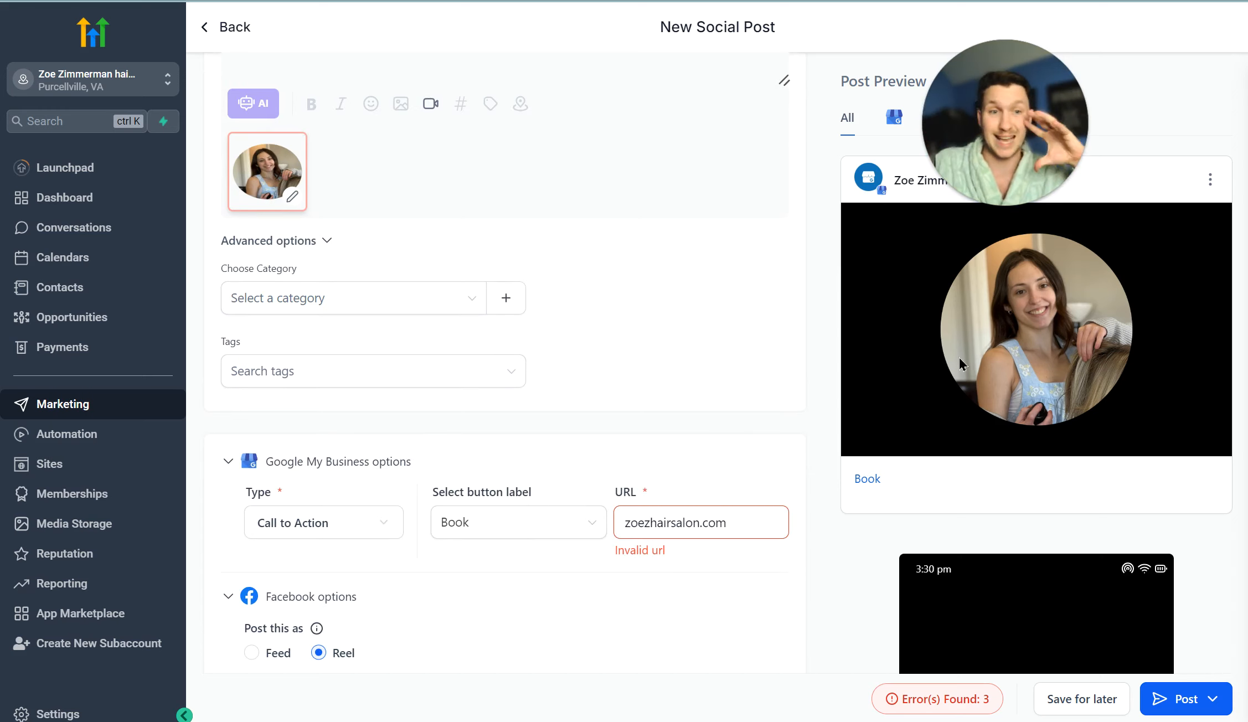
pyautogui.scroll(5, 596, 414)
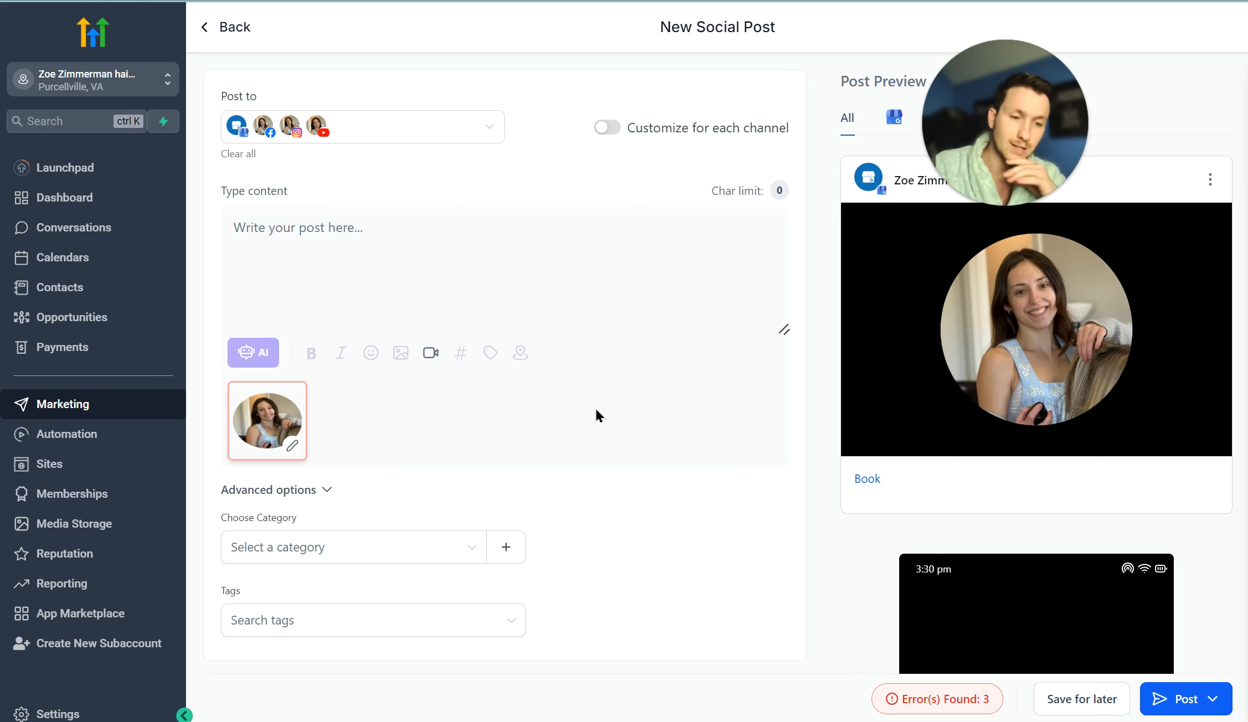
pyautogui.scroll(-10, 609, 429)
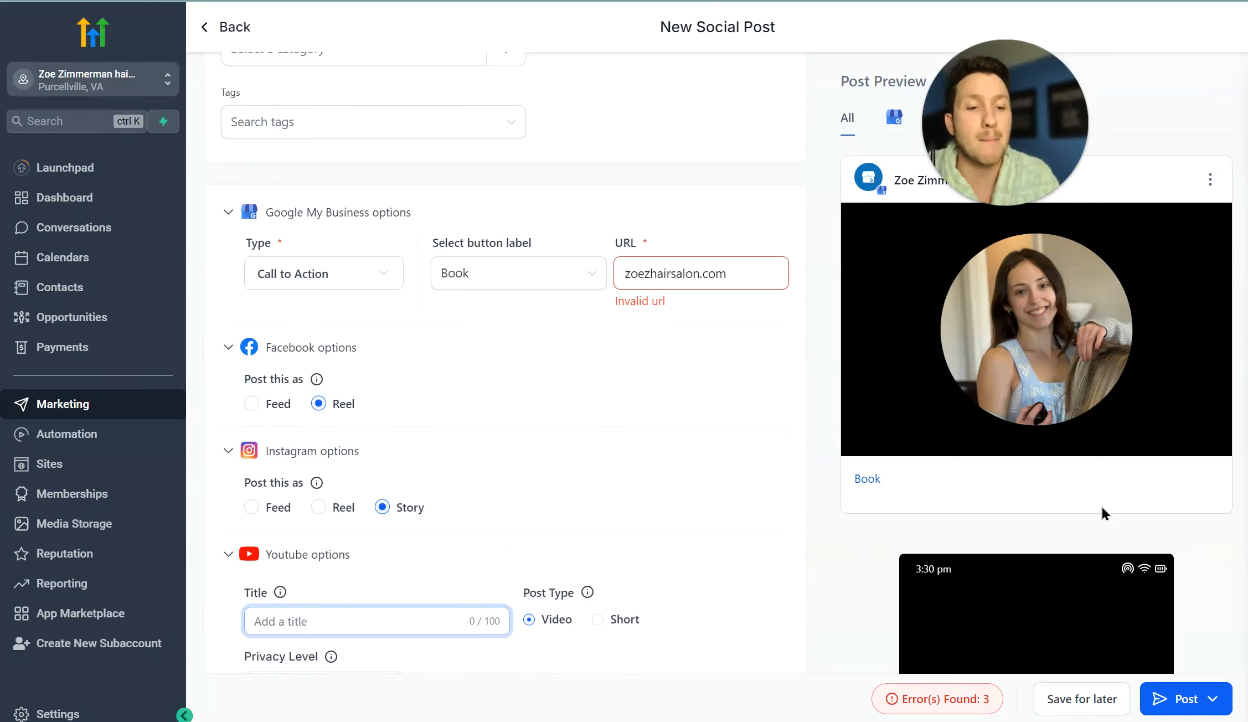
# Step: Examine the posting choices and the date and time settings for scheduling the post, leaving it unscheduled
pyautogui.click(1215, 700)
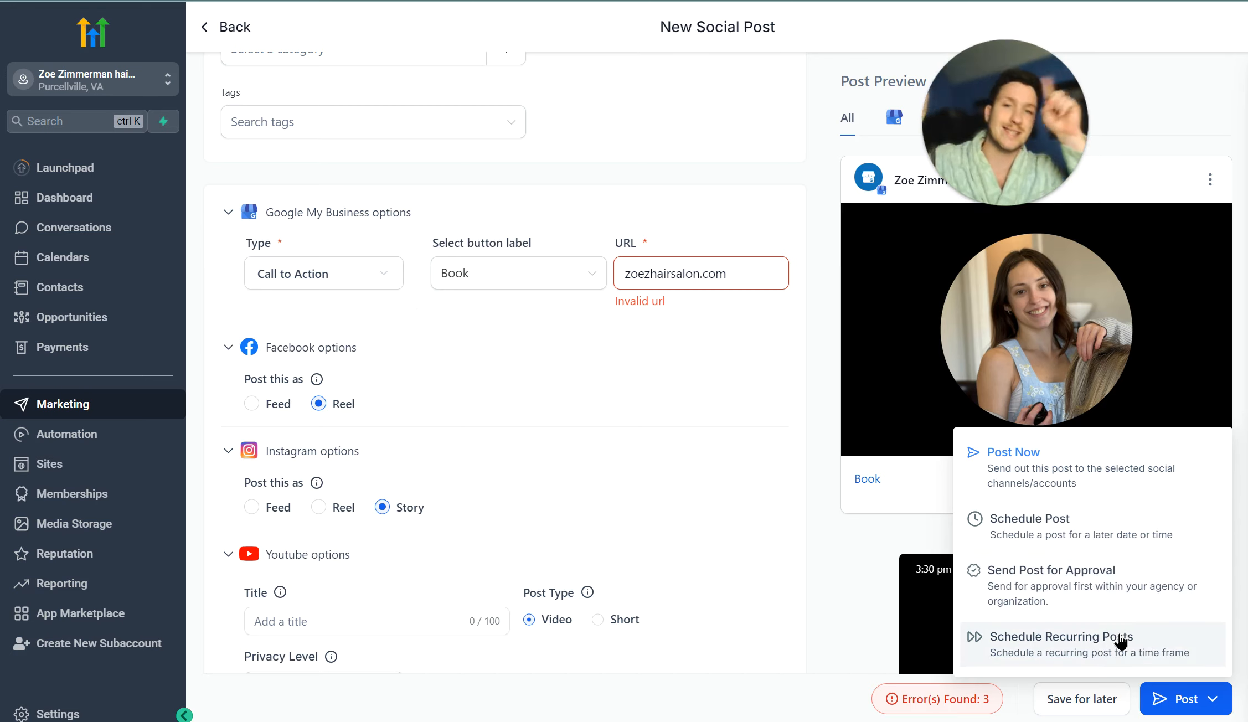
pyautogui.click(1086, 533)
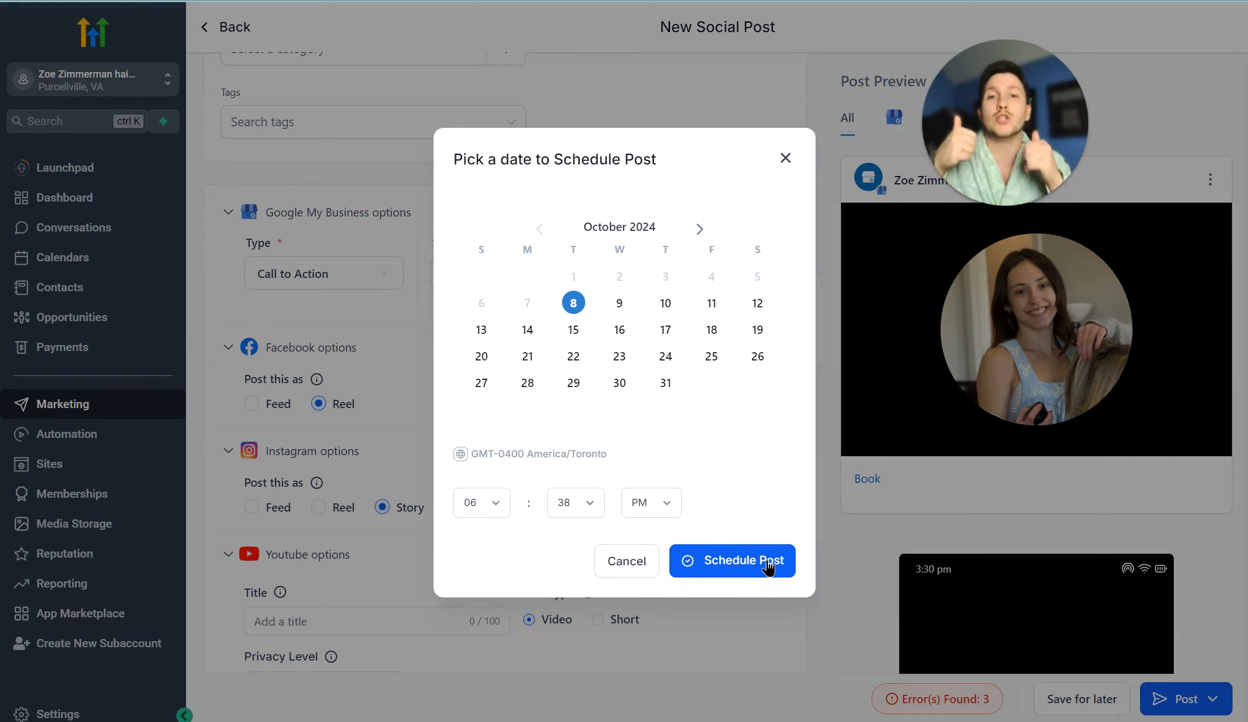
pyautogui.click(786, 158)
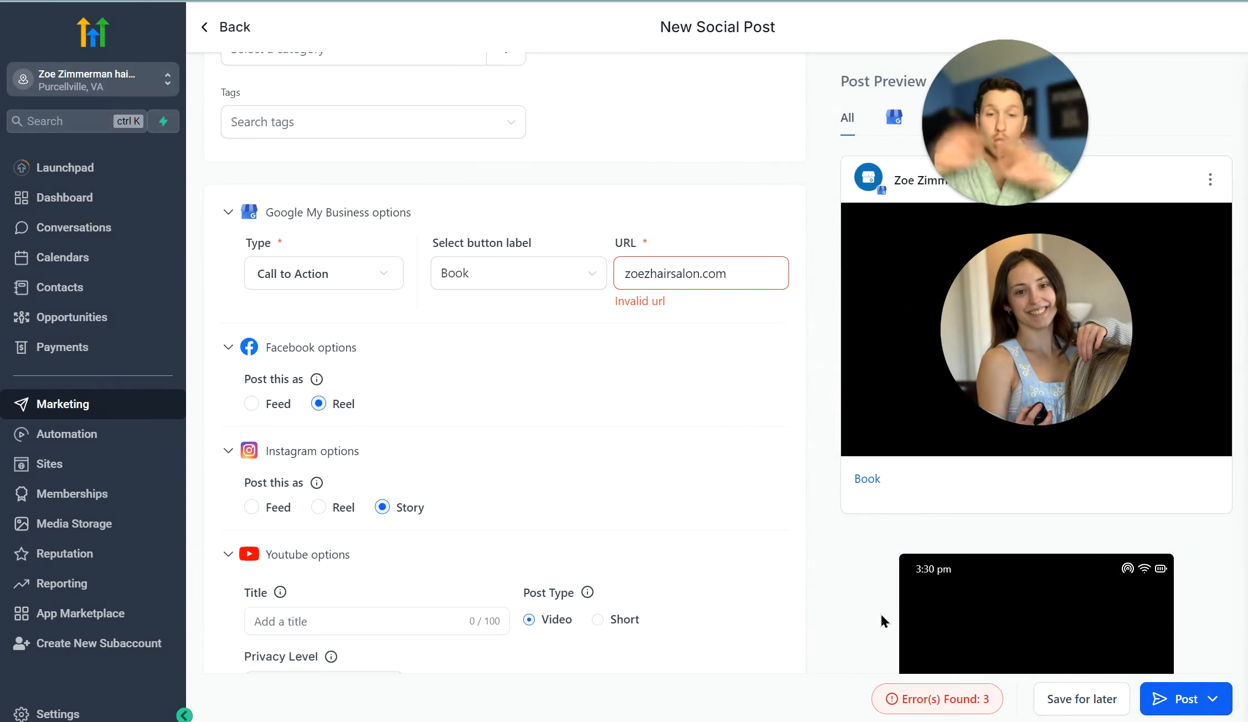
# Step: Leave the post editor, view the CSV content section, and return to the planner's post list
pyautogui.scroll(9, 638, 485)
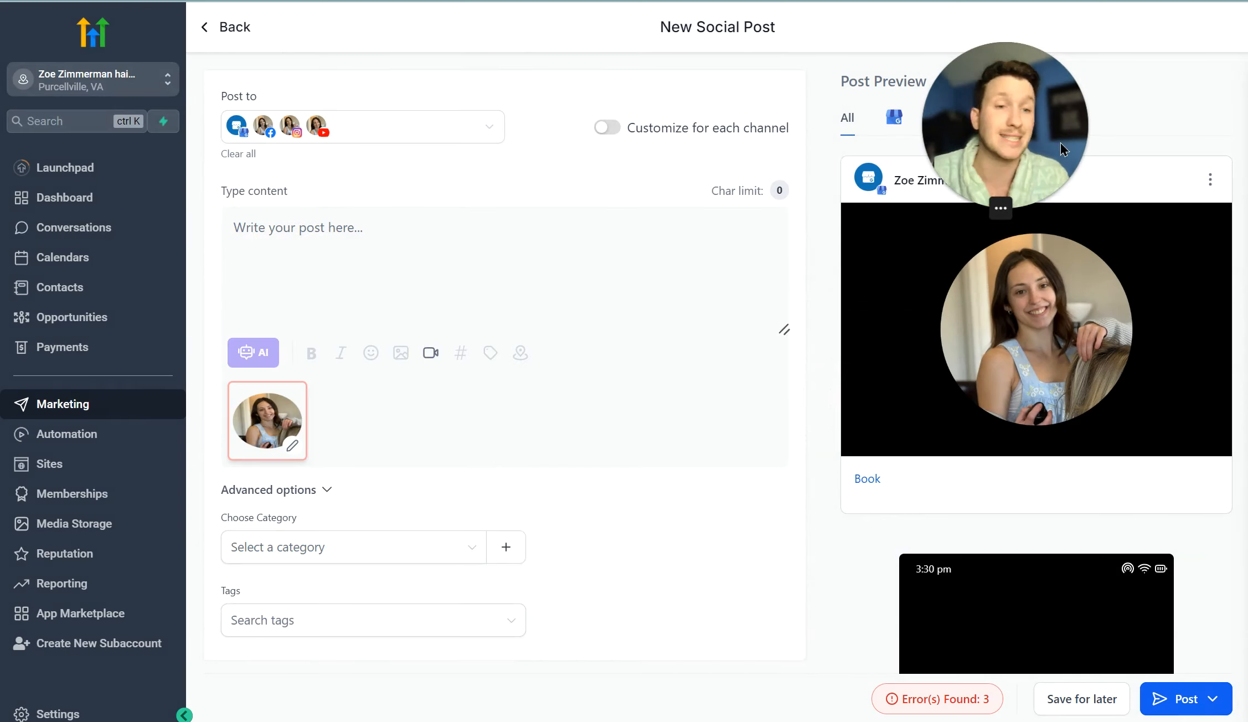
pyautogui.click(236, 31)
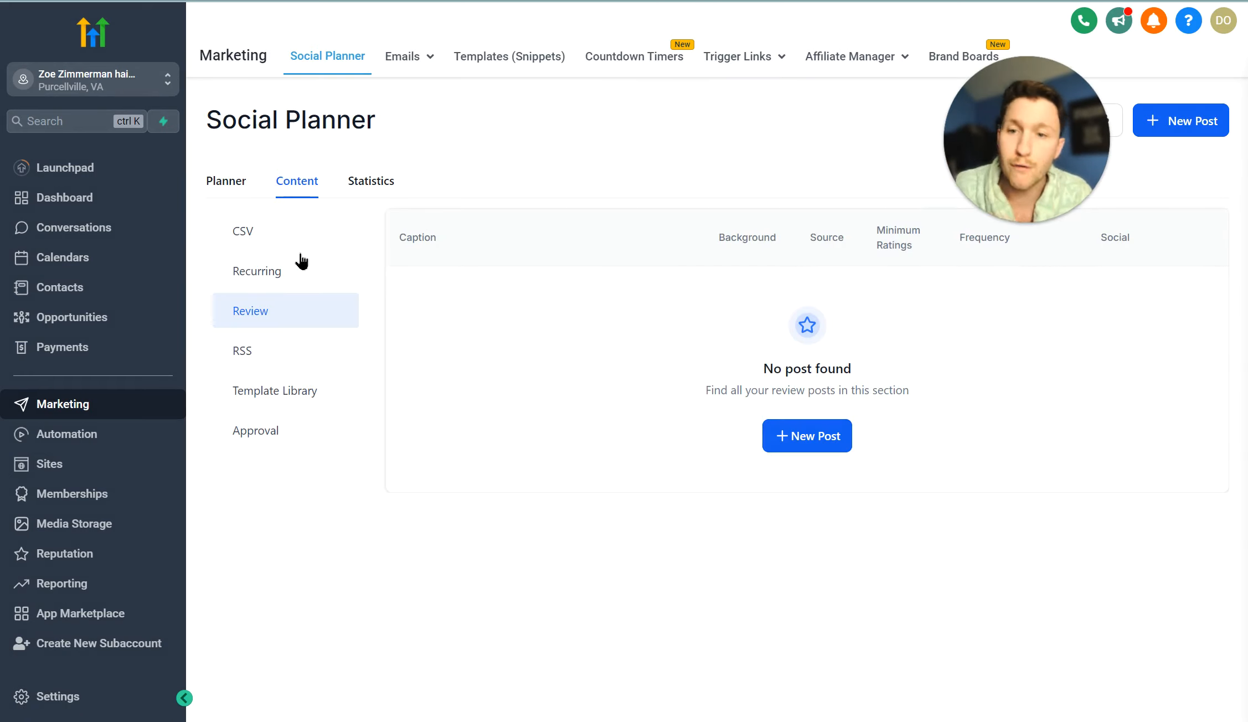
pyautogui.click(275, 242)
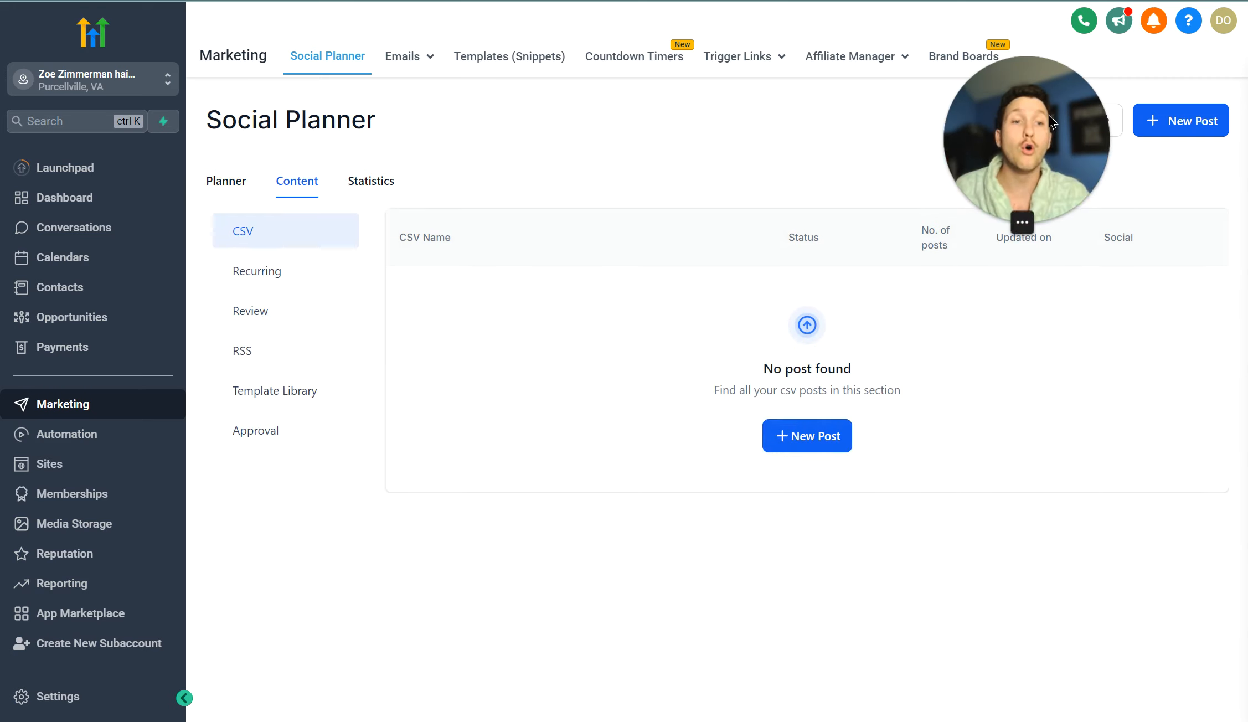
pyautogui.click(237, 191)
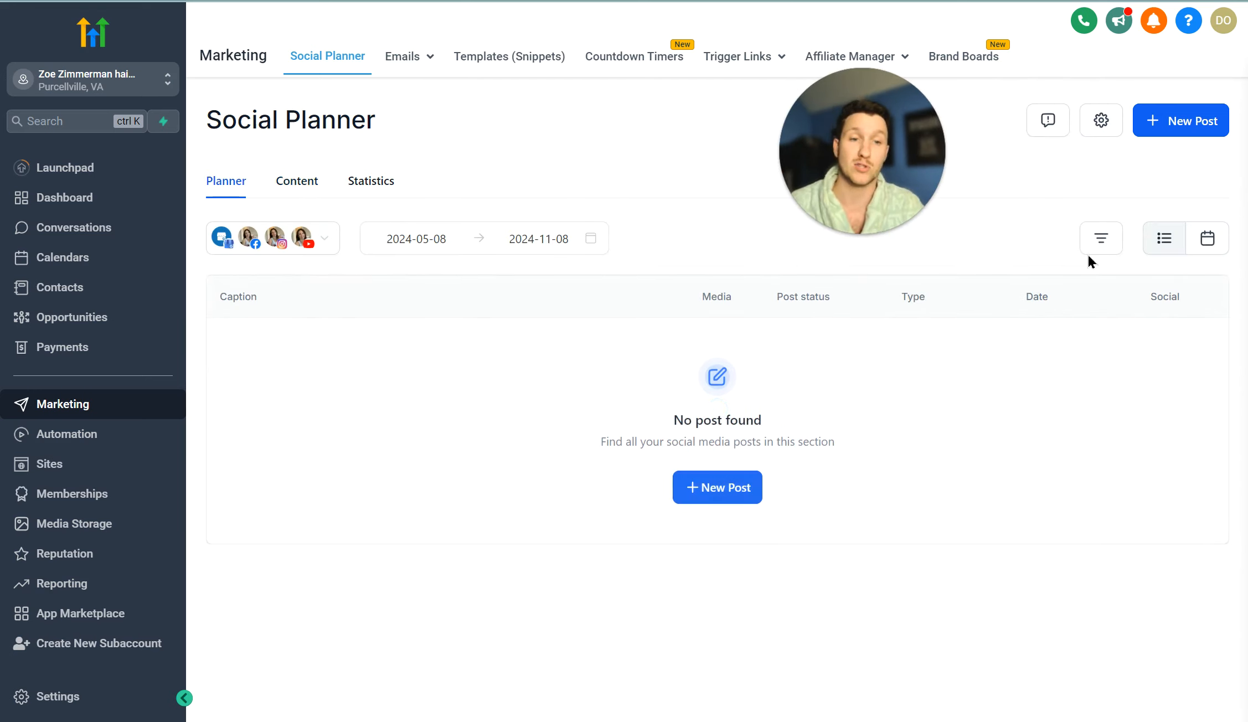
# Step: Show the planner as a calendar and open the options for creating a new post
pyautogui.click(1201, 238)
pyautogui.scroll(-3, 567, 420)
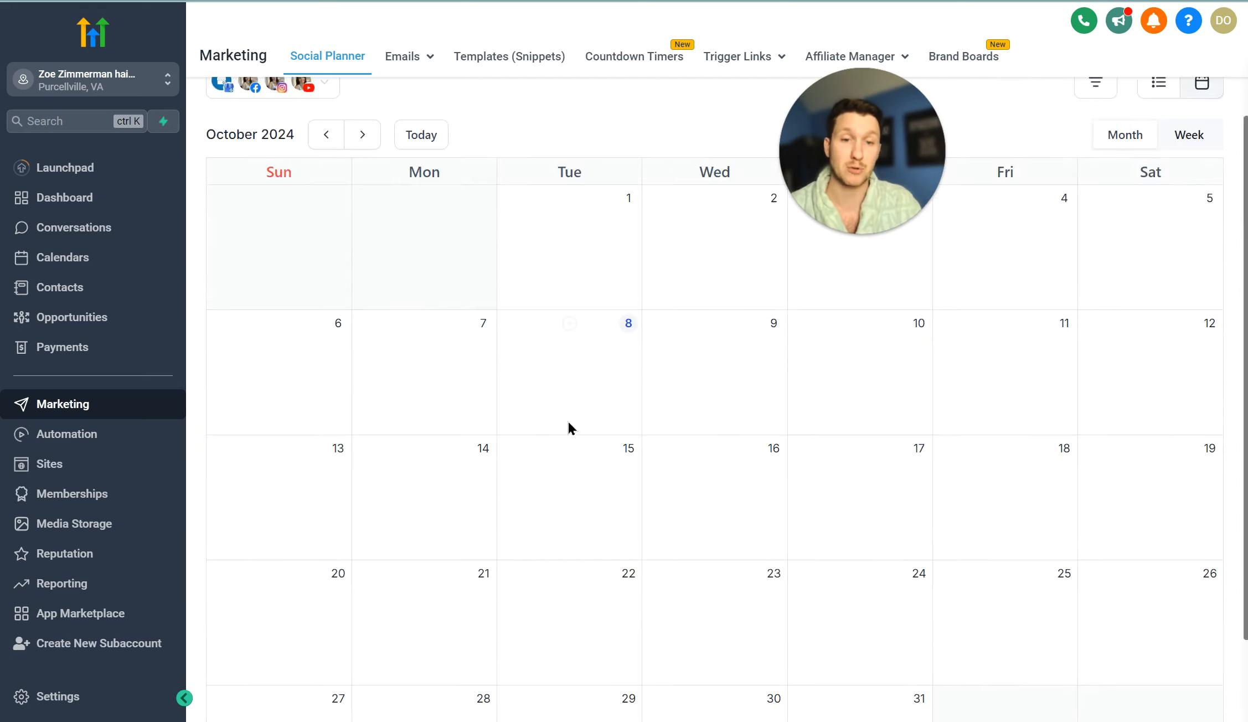
pyautogui.scroll(3, 715, 449)
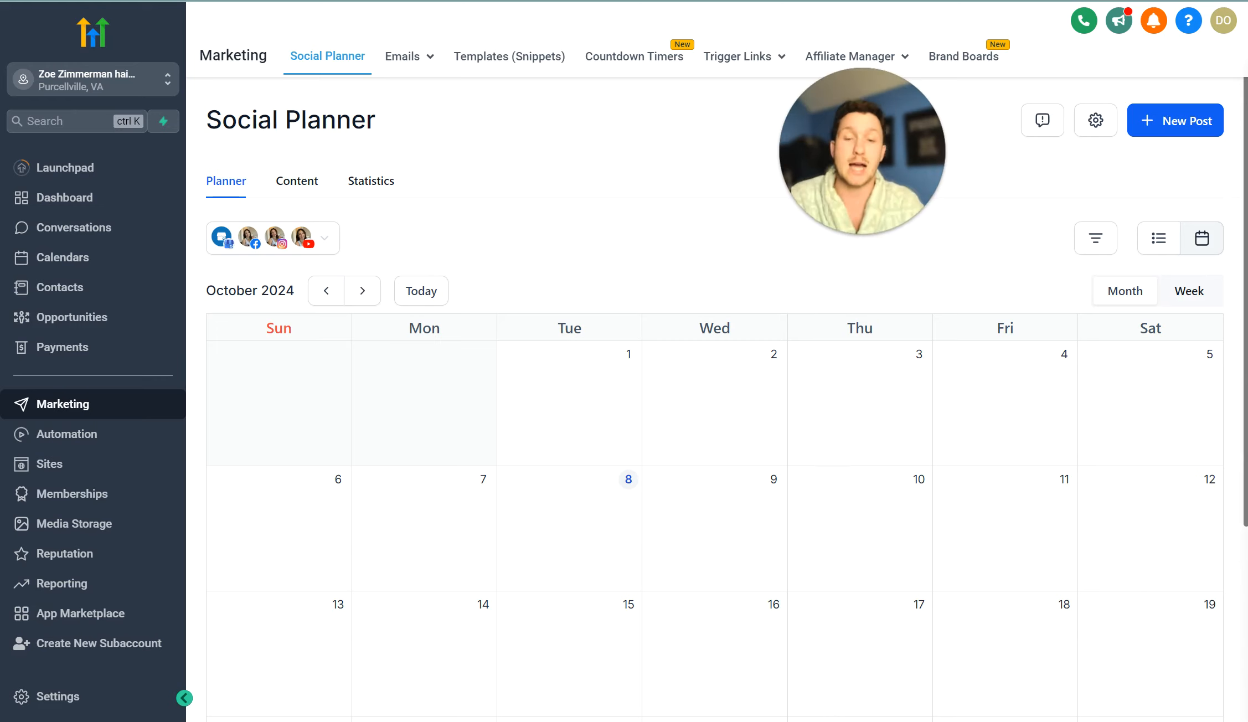
pyautogui.click(1212, 121)
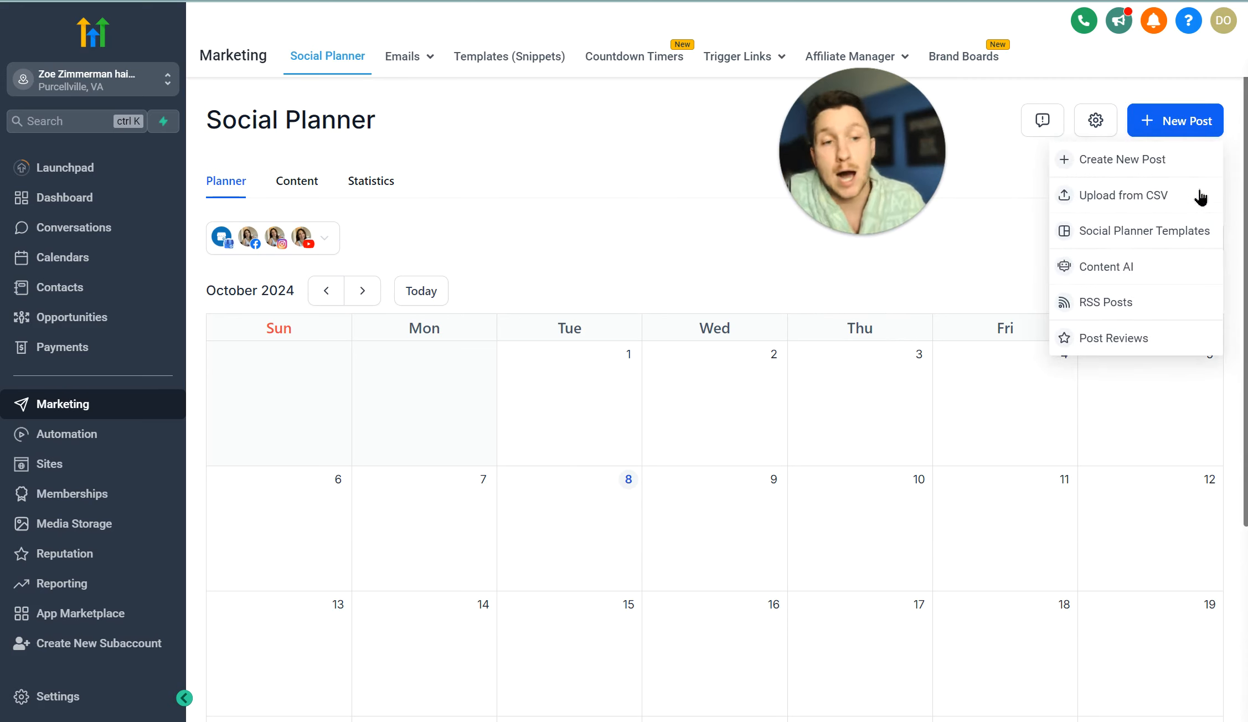
# Step: Switch to ChatGPT and ask it to create 8 SEO optimized social media posts for the hair salon in Virginia
pyautogui.click(667, 203)
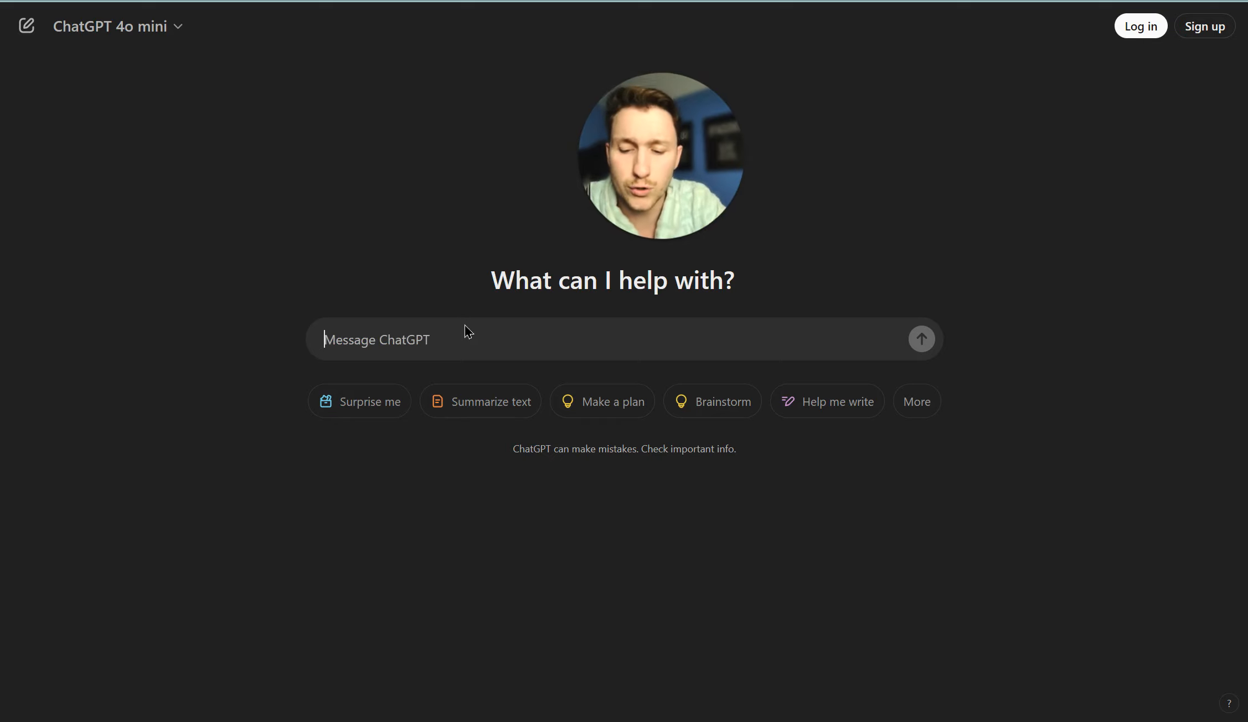
pyautogui.write('c')
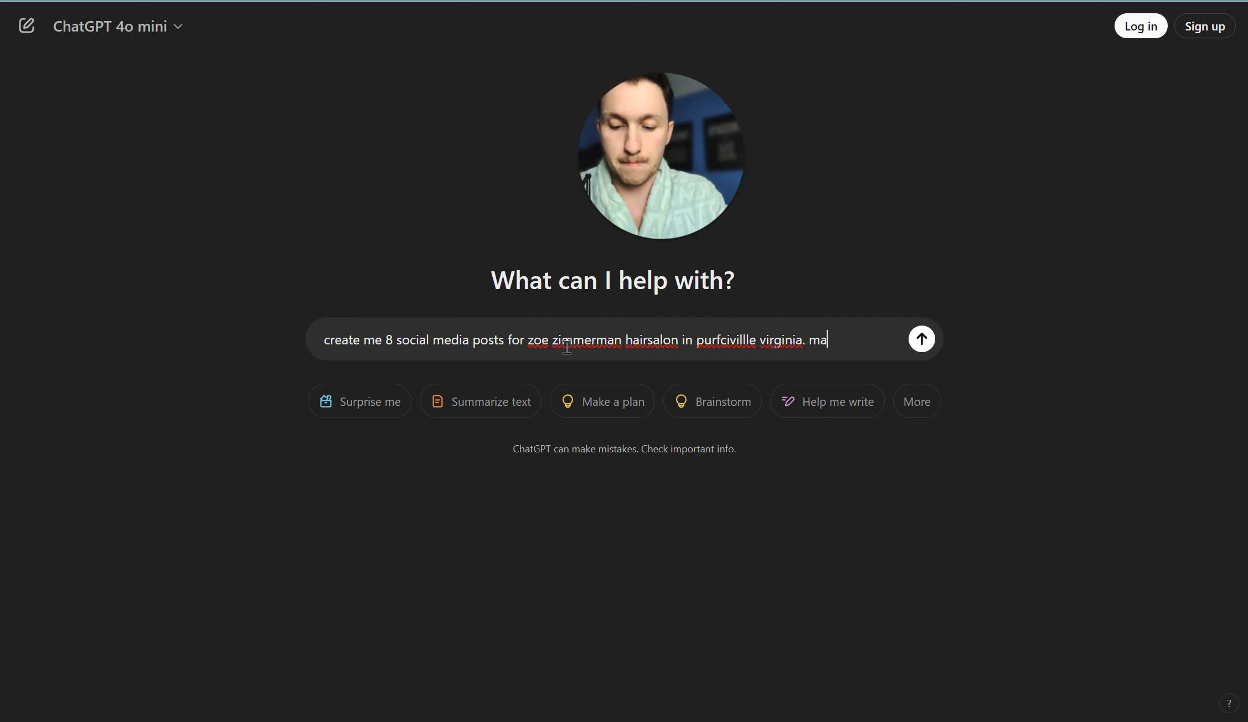
pyautogui.write('opt')
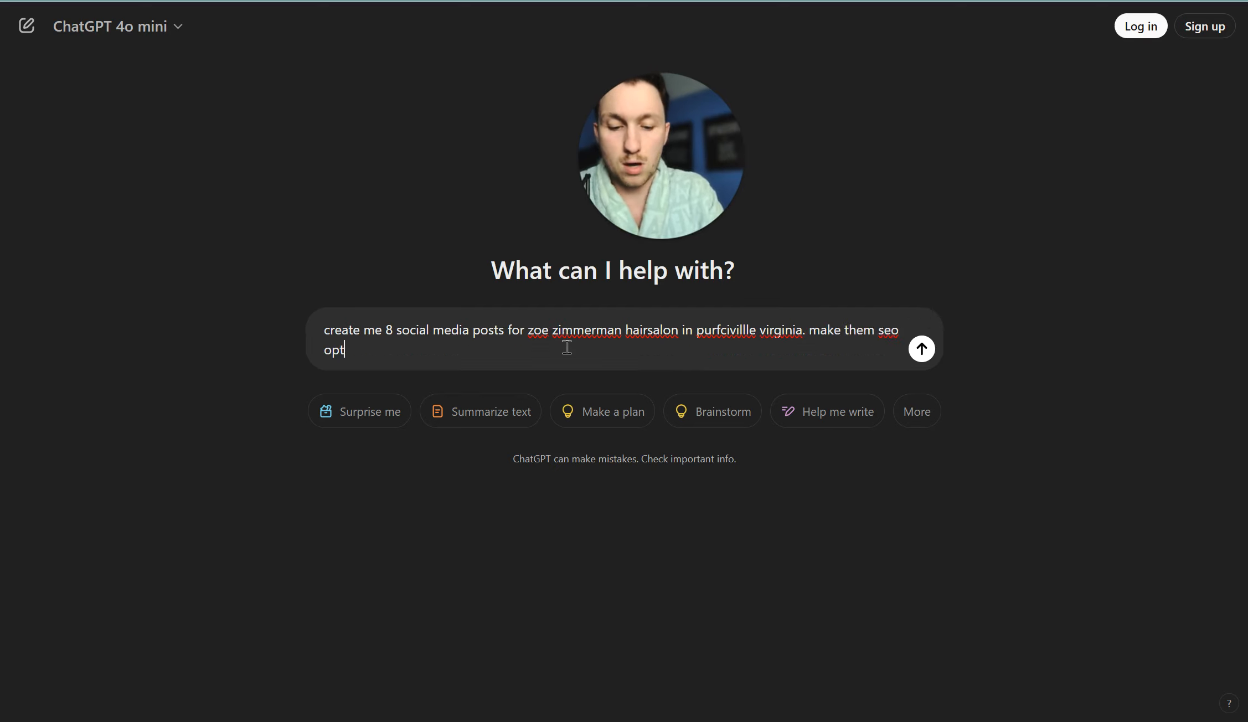
pyautogui.write('imized')
pyautogui.press('Return')
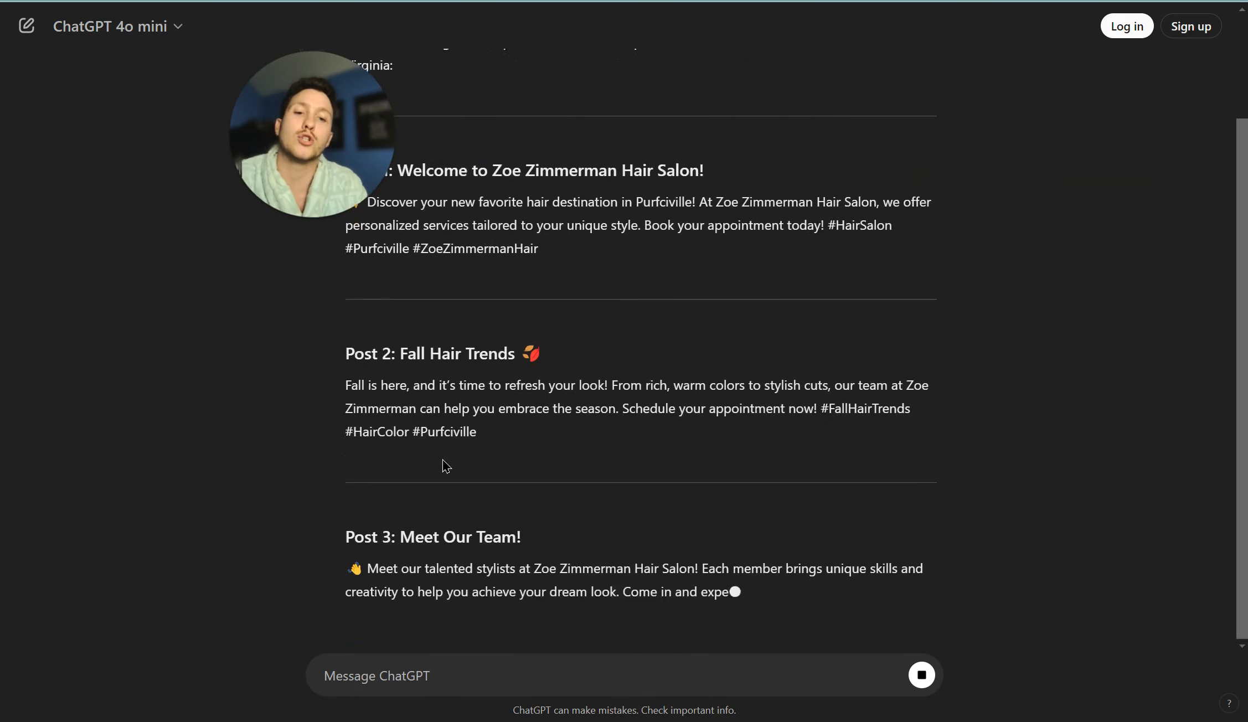
# Step: Copy the generated Post 1 text from "Discover your new favorite hair destination" to "Book your appointment today!", without the hashtags
pyautogui.scroll(10, 524, 557)
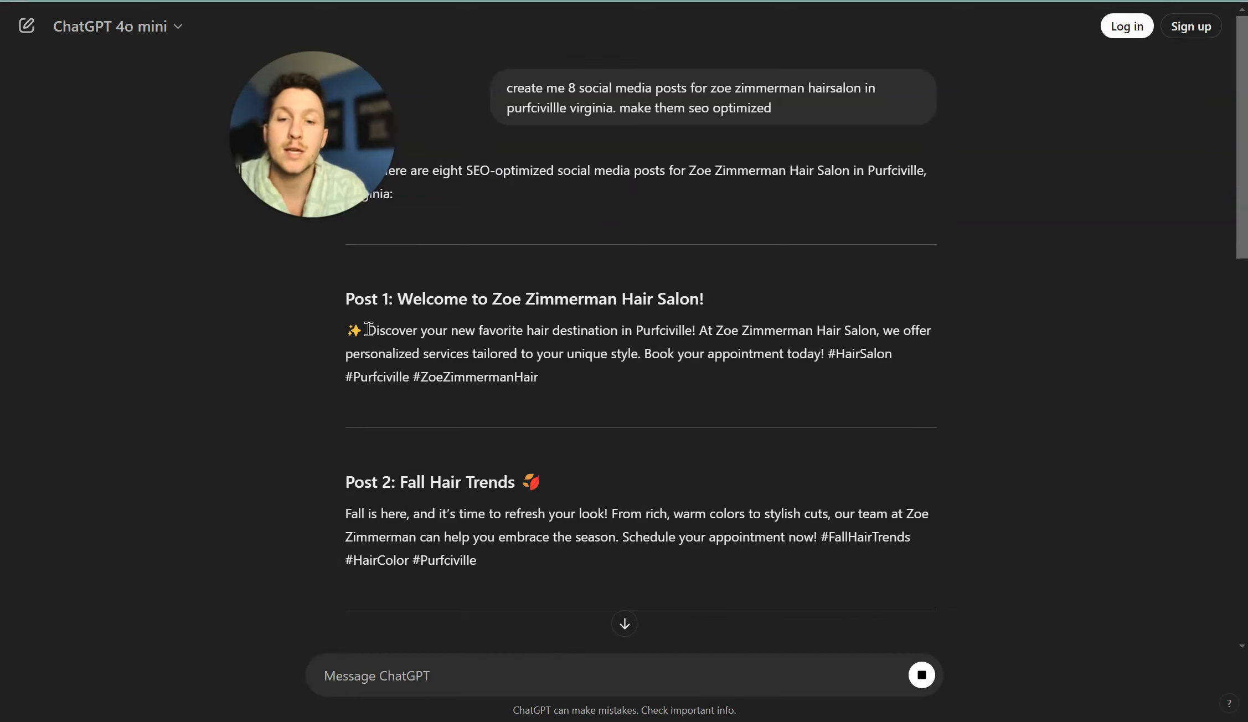
pyautogui.moveTo(371, 331); pyautogui.dragTo(825, 354)
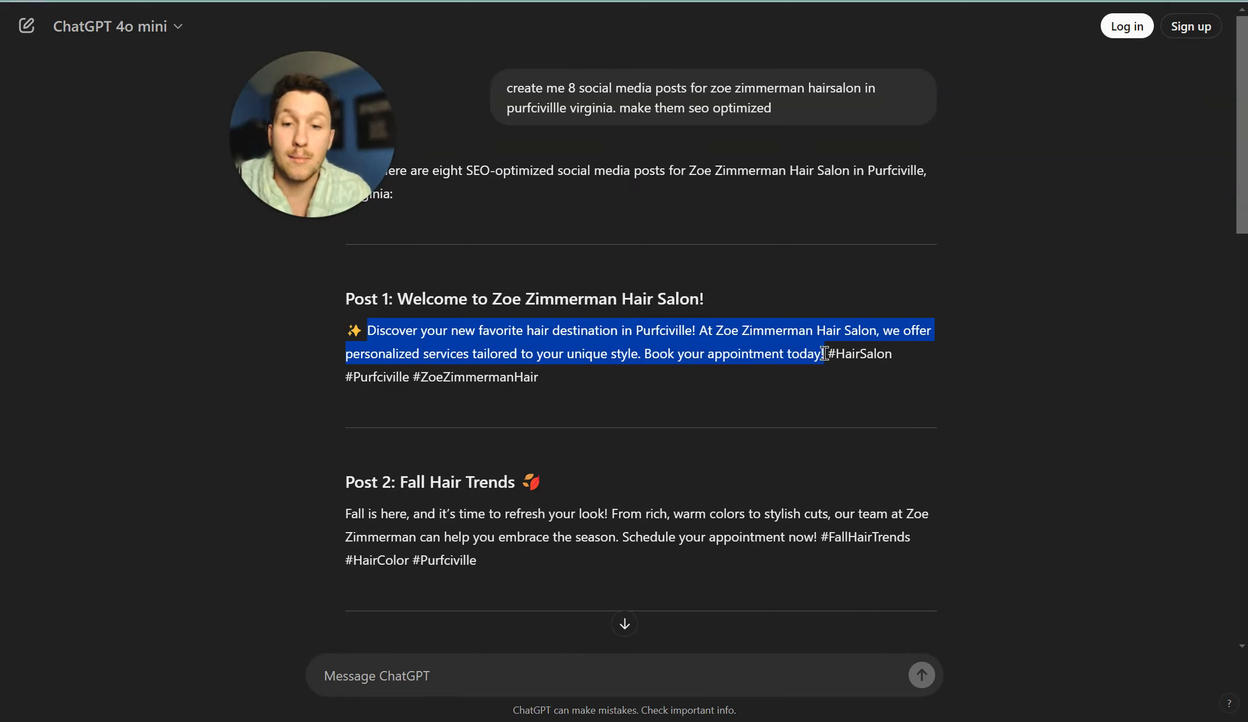
pyautogui.rightClick(829, 360)
pyautogui.click(834, 365)
pyautogui.rightClick(793, 340)
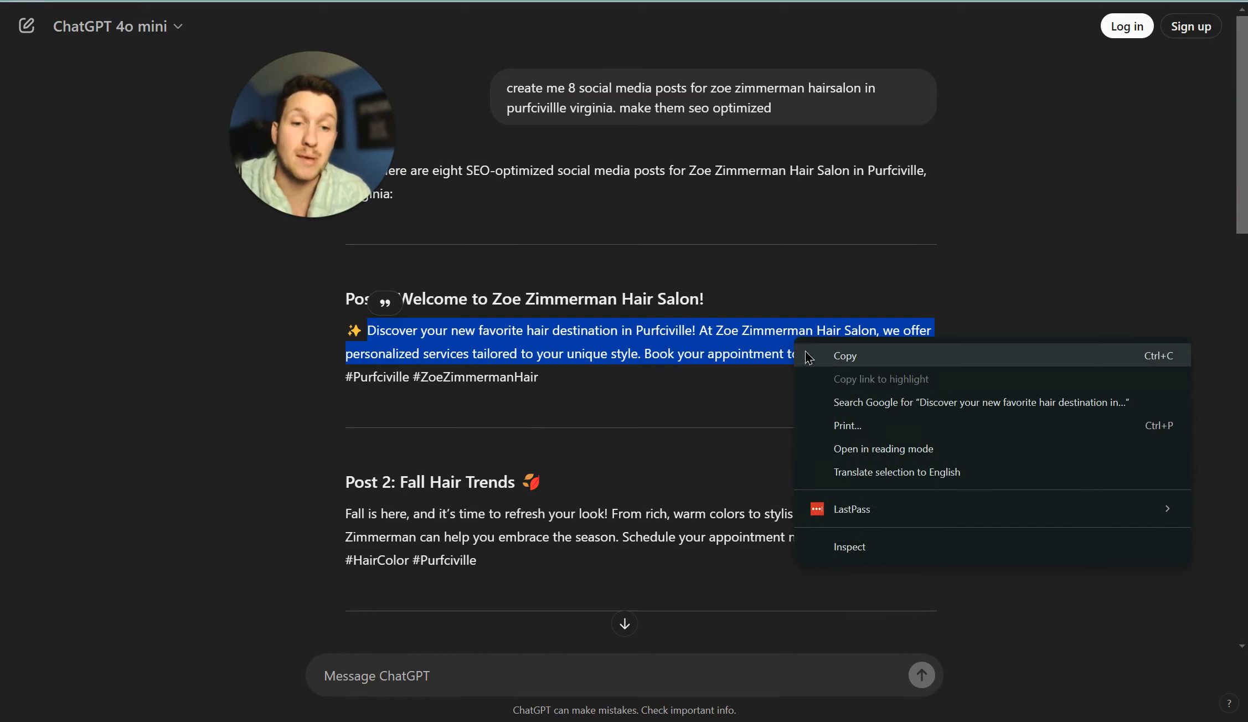
pyautogui.click(825, 361)
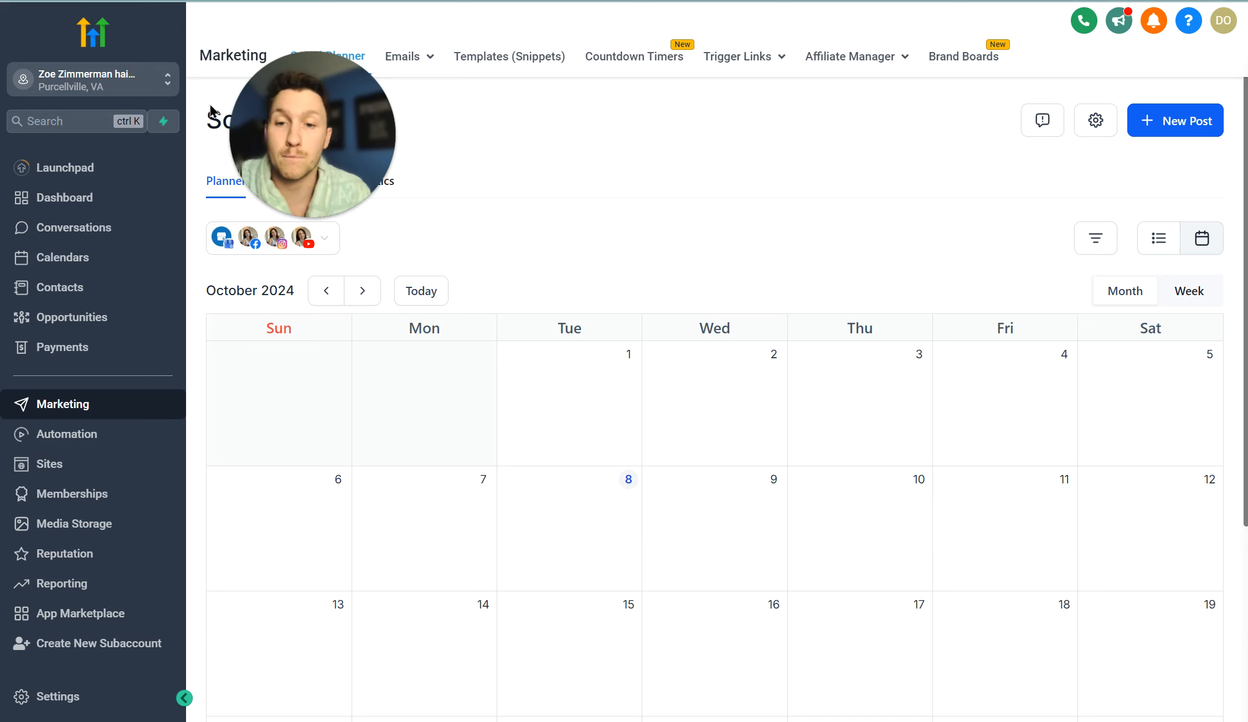
# Step: Start a new post in HighLevel Social Planner and recopy the highlighted Post 1 text from ChatGPT
pyautogui.click(1180, 133)
pyautogui.click(1161, 160)
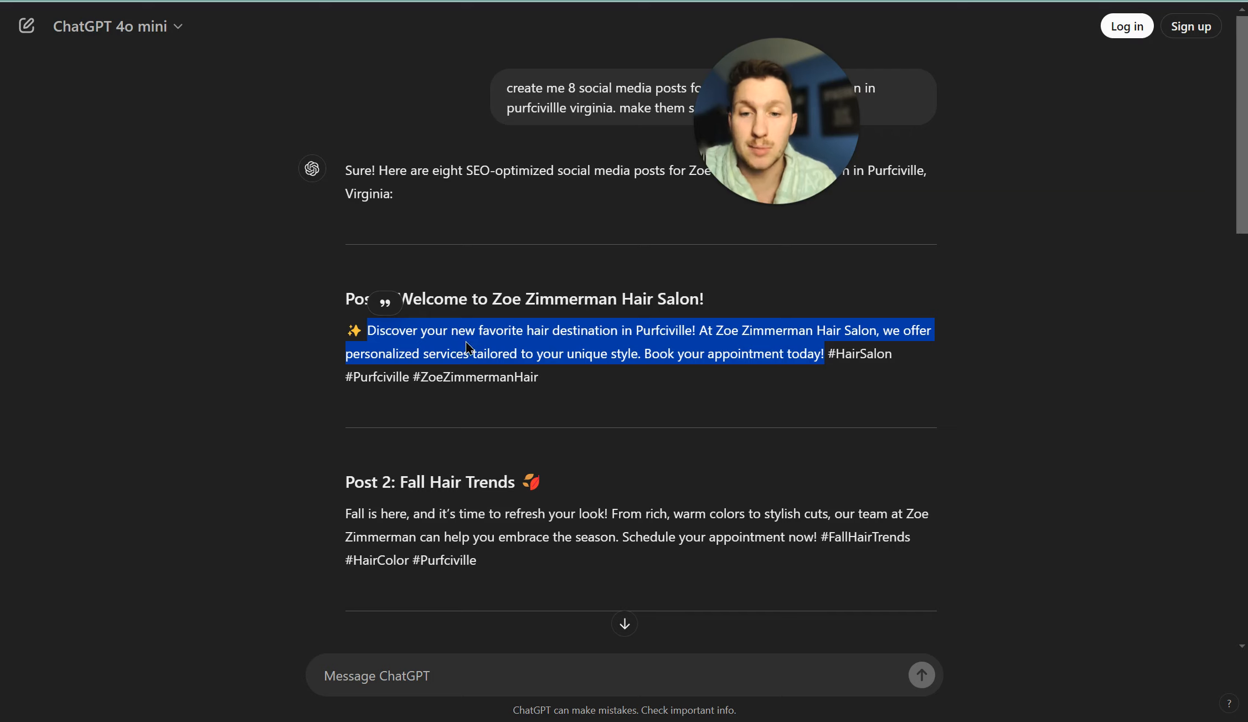
pyautogui.rightClick(420, 412)
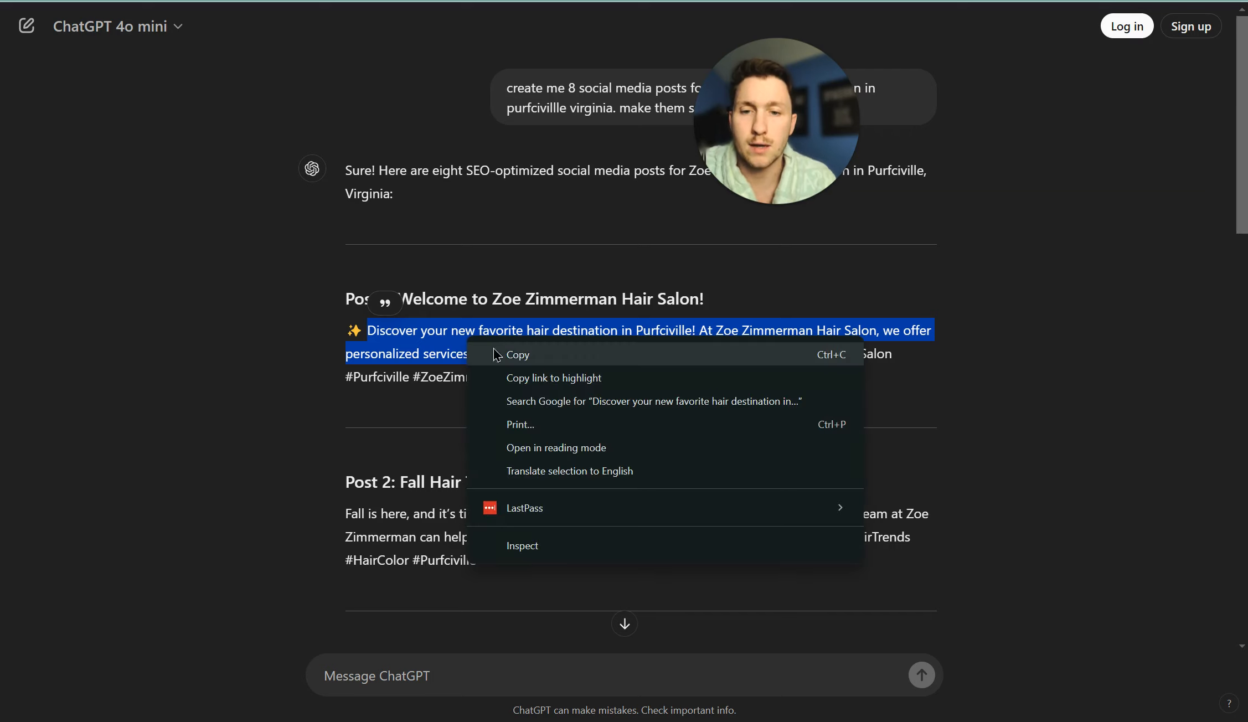
pyautogui.click(503, 426)
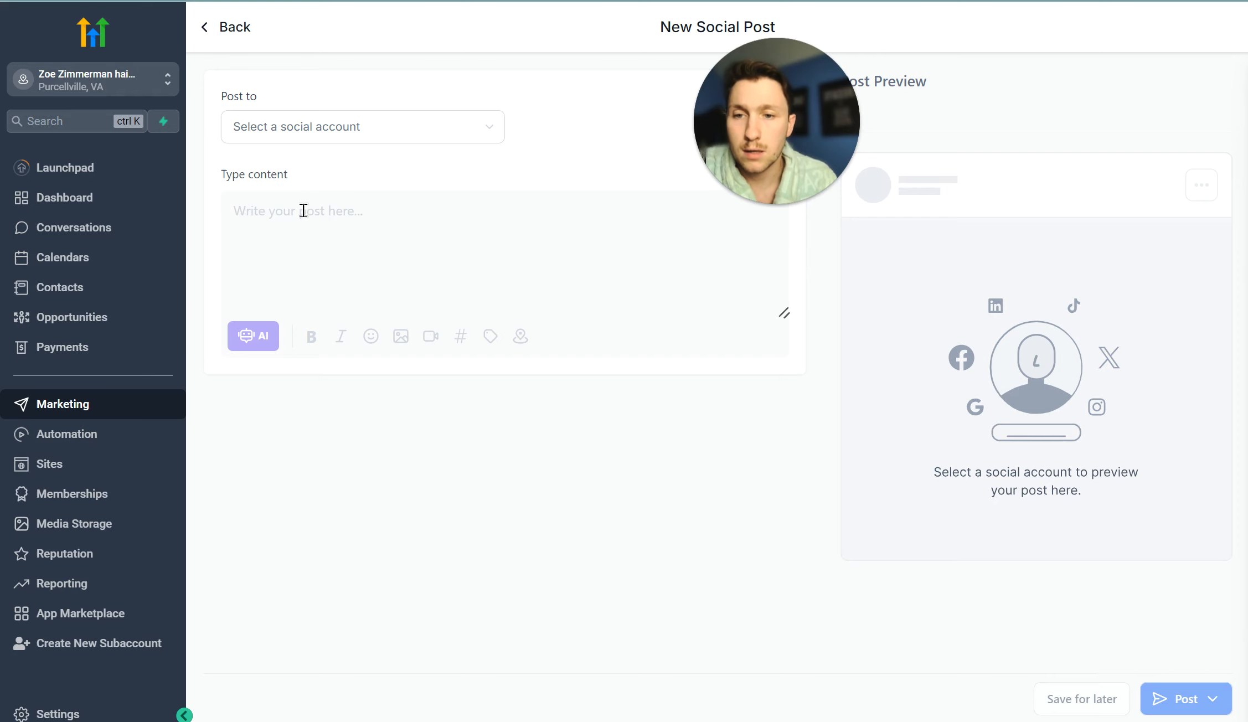
# Step: Select the salon's Facebook and Instagram accounts for the post and paste the copied Post 1 text as its content
pyautogui.moveTo(761, 129); pyautogui.dragTo(836, 160)
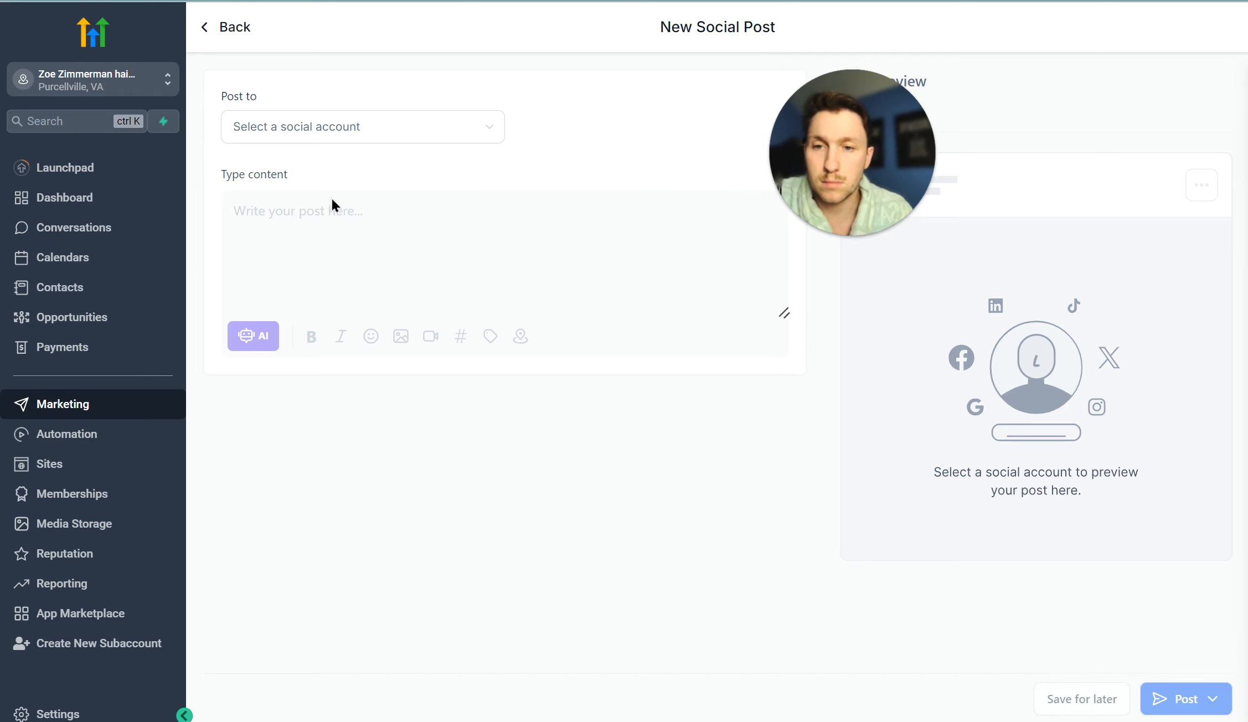
pyautogui.click(362, 127)
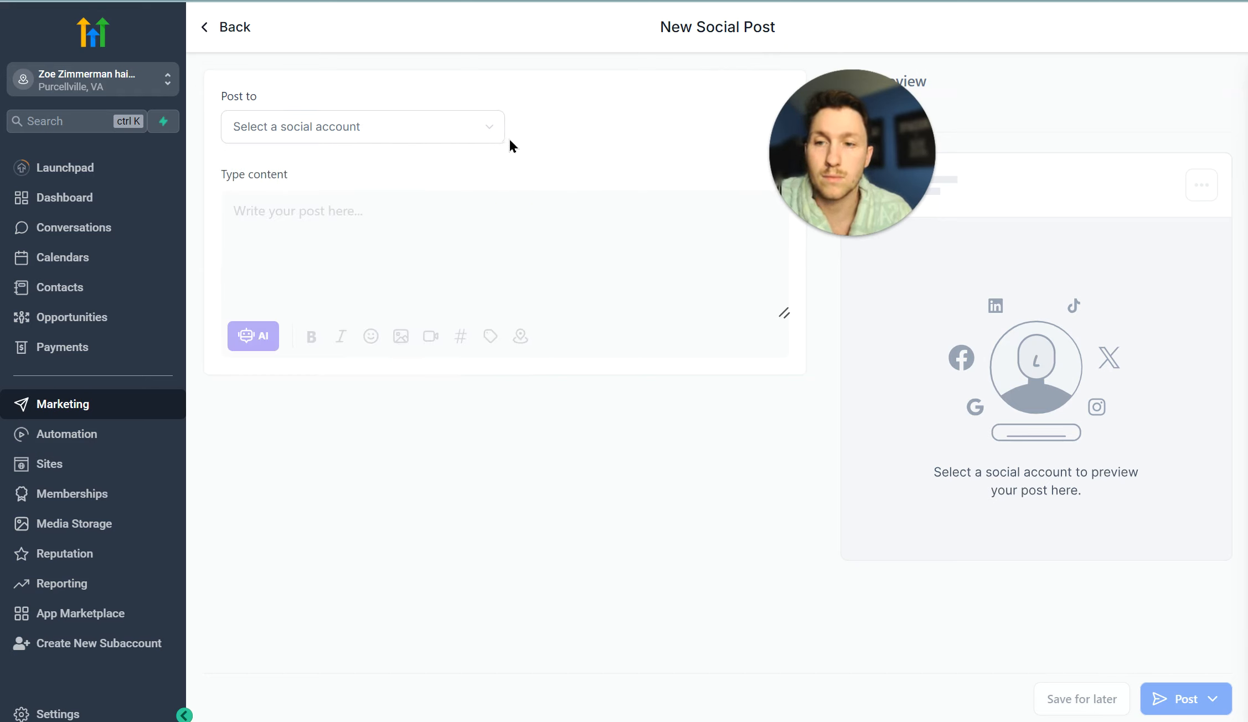
pyautogui.click(459, 130)
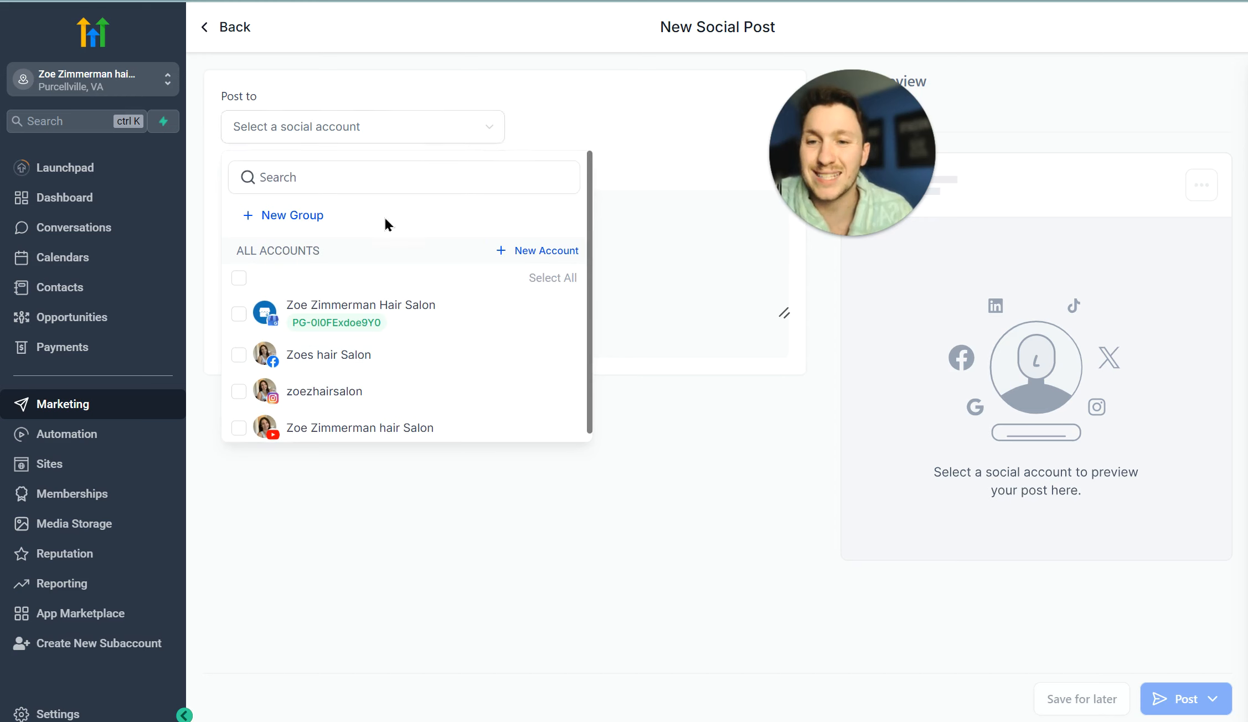
pyautogui.click(368, 353)
pyautogui.click(362, 388)
pyautogui.click(623, 152)
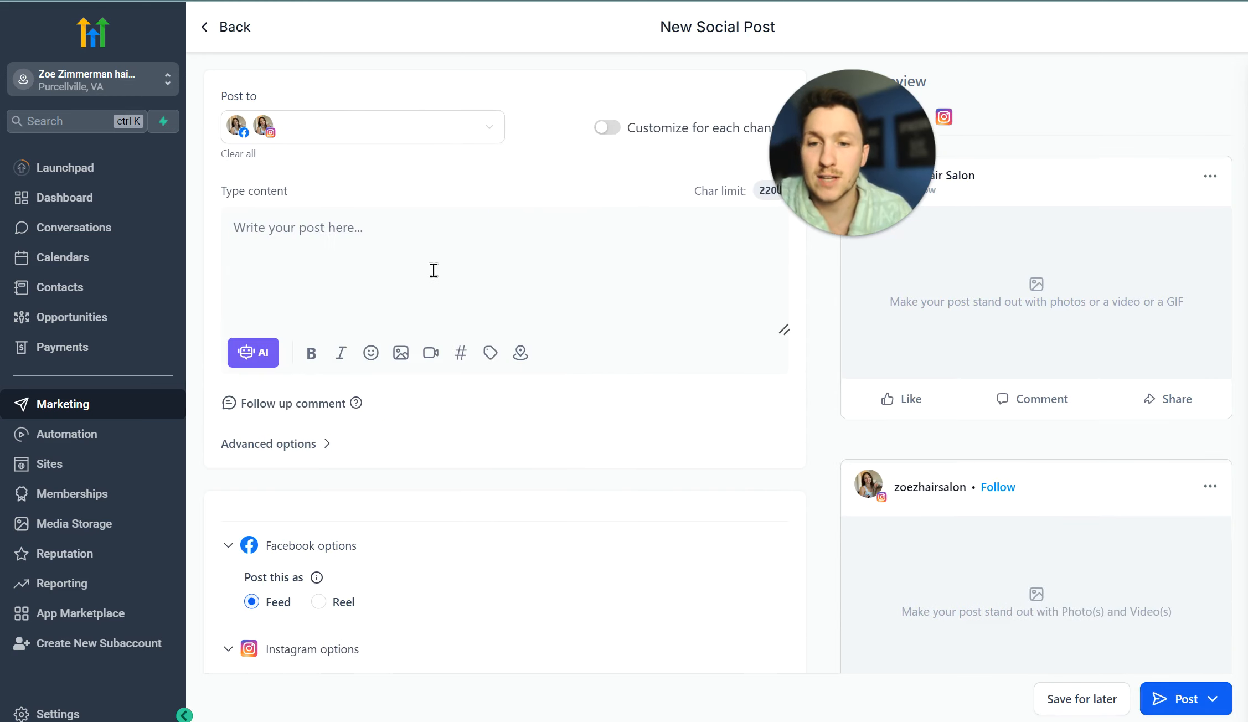
pyautogui.rightClick(382, 231)
pyautogui.click(438, 493)
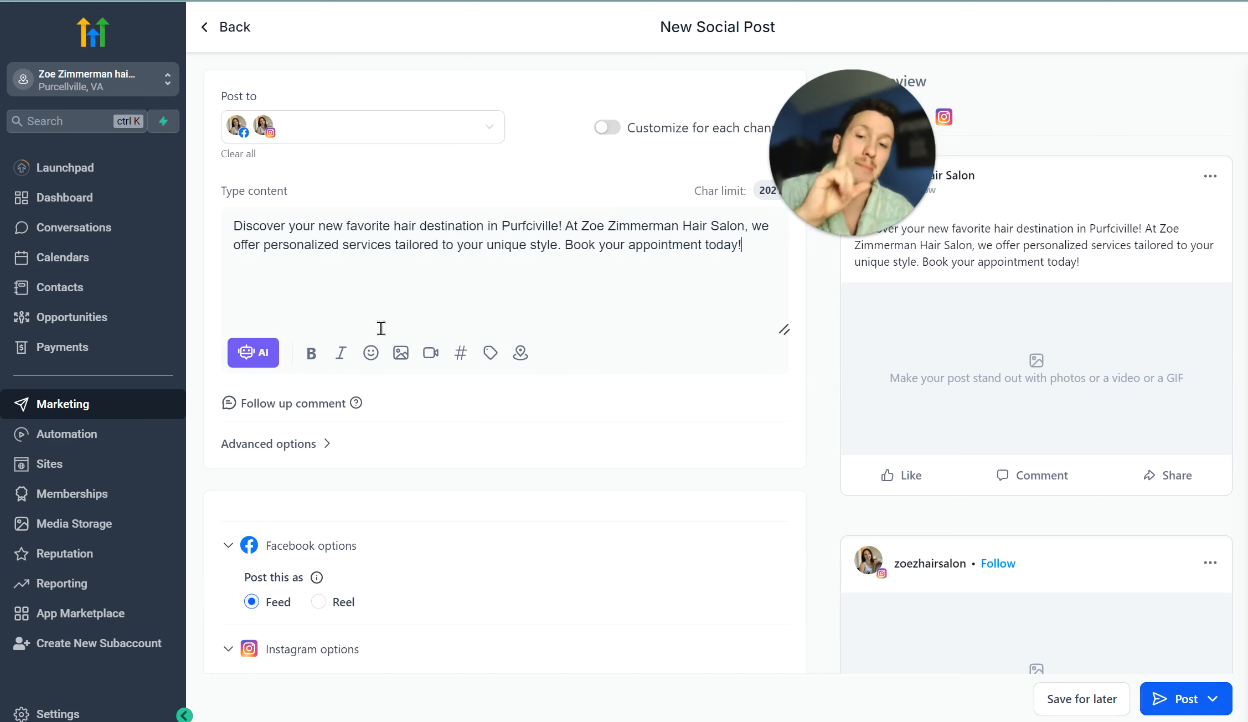
# Step: Search Unsplash for "hair" in the media library and attach the blonde braid photo to the post
pyautogui.click(400, 361)
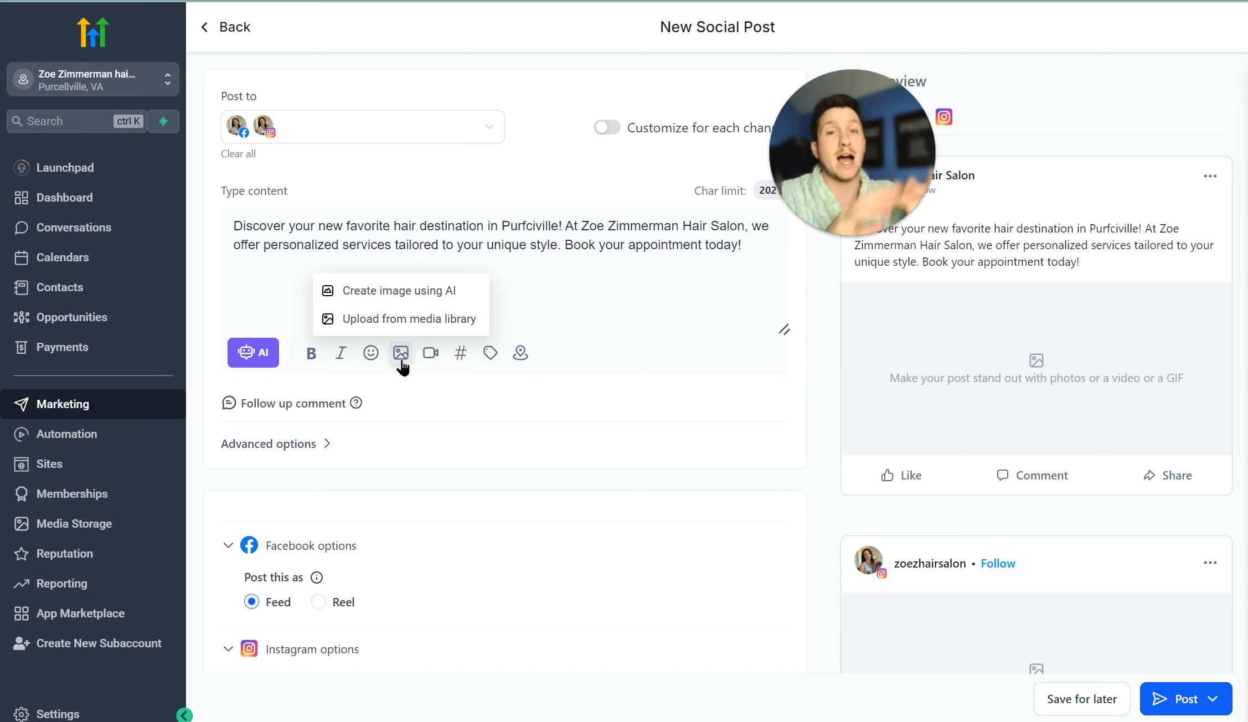
pyautogui.click(414, 321)
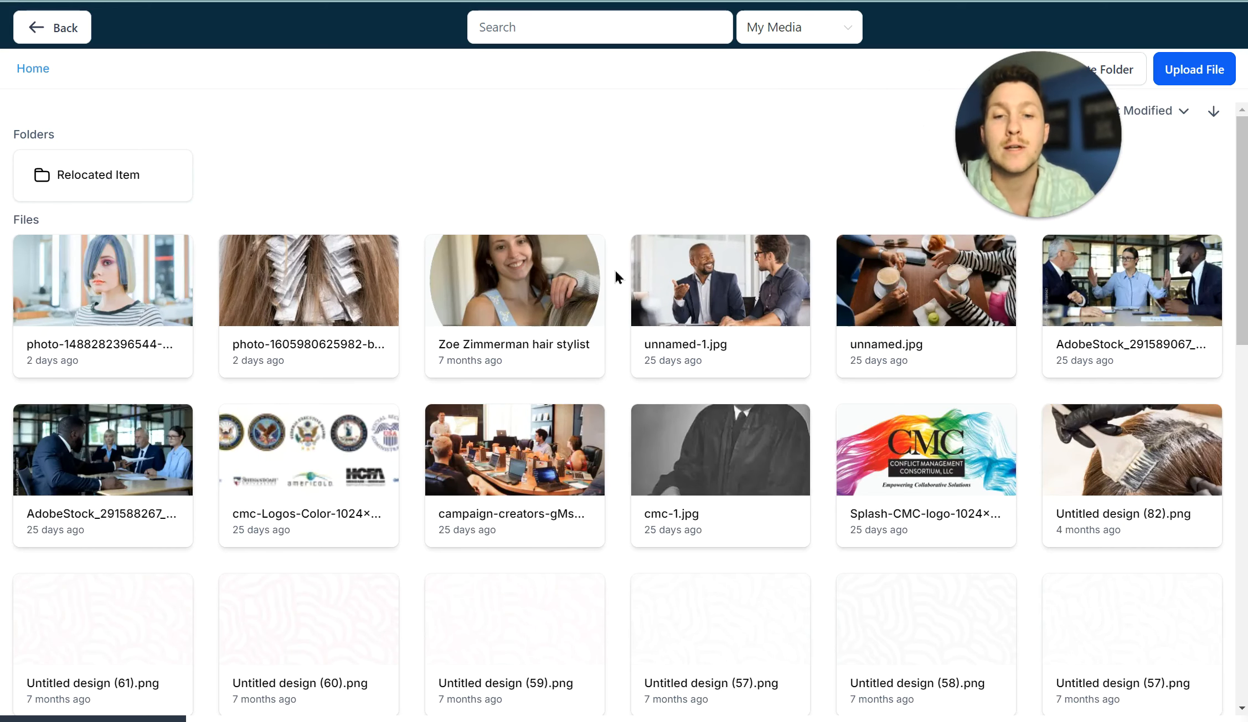
pyautogui.click(841, 31)
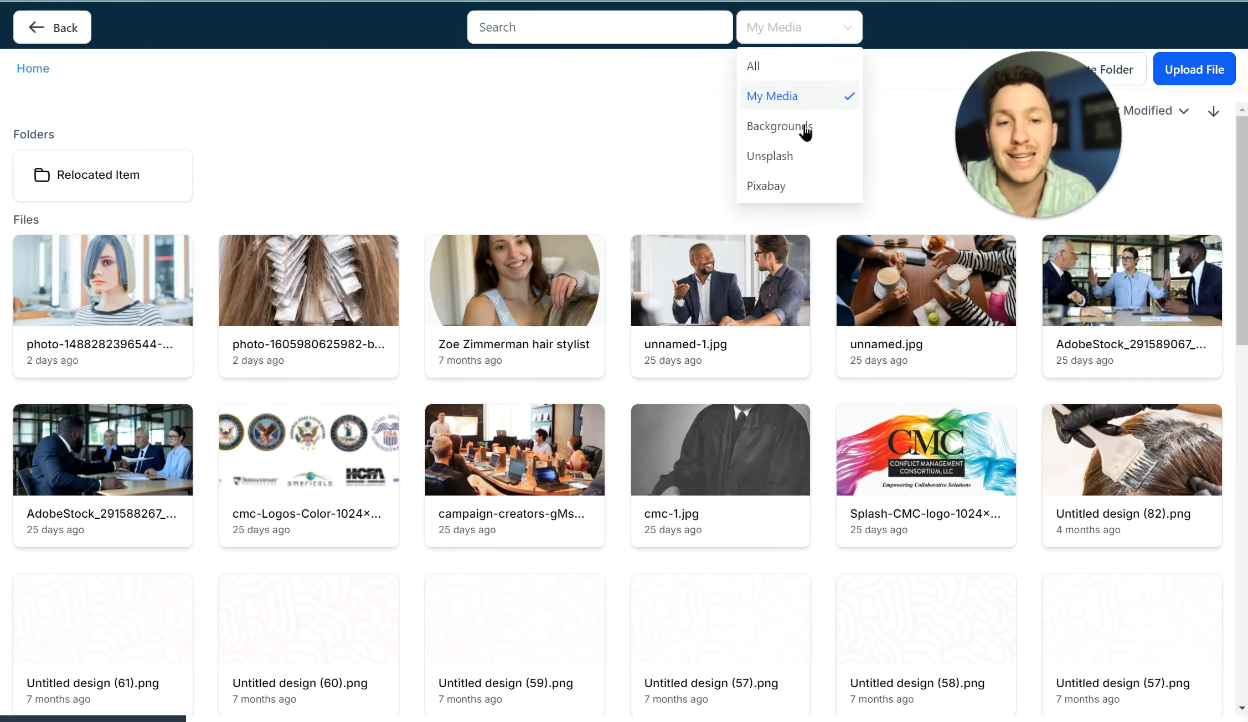
pyautogui.click(799, 158)
pyautogui.click(817, 25)
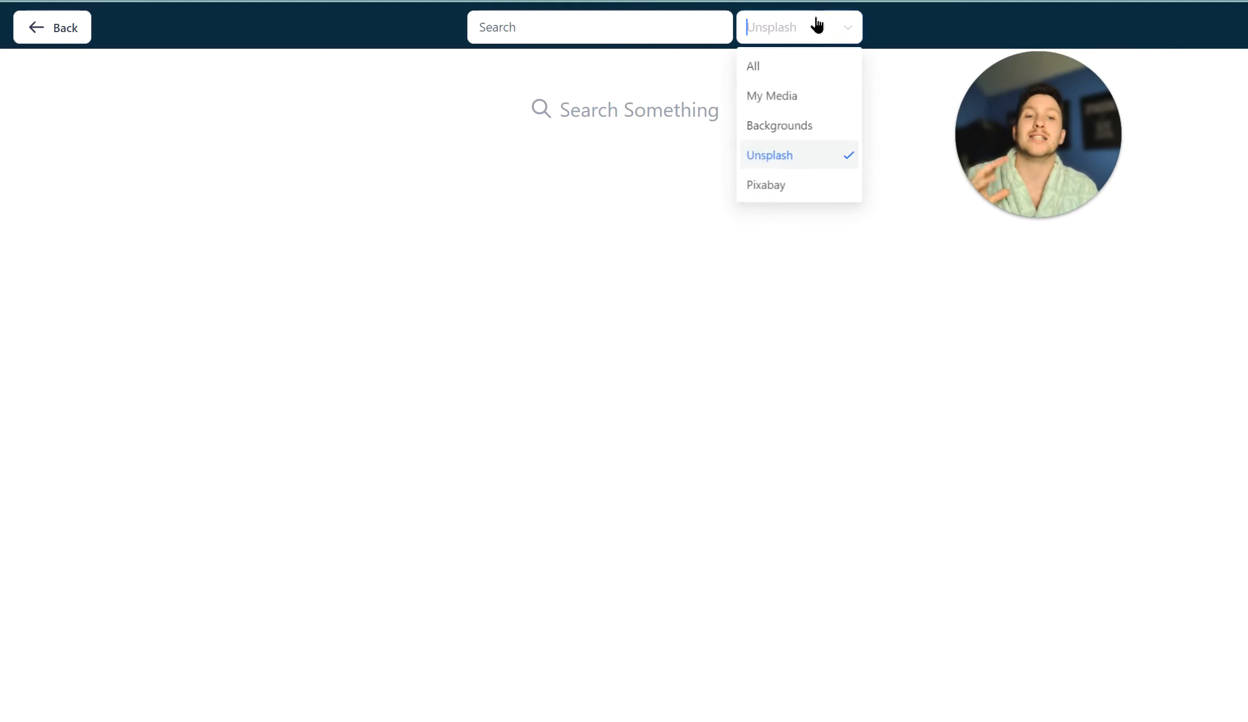
pyautogui.click(654, 27)
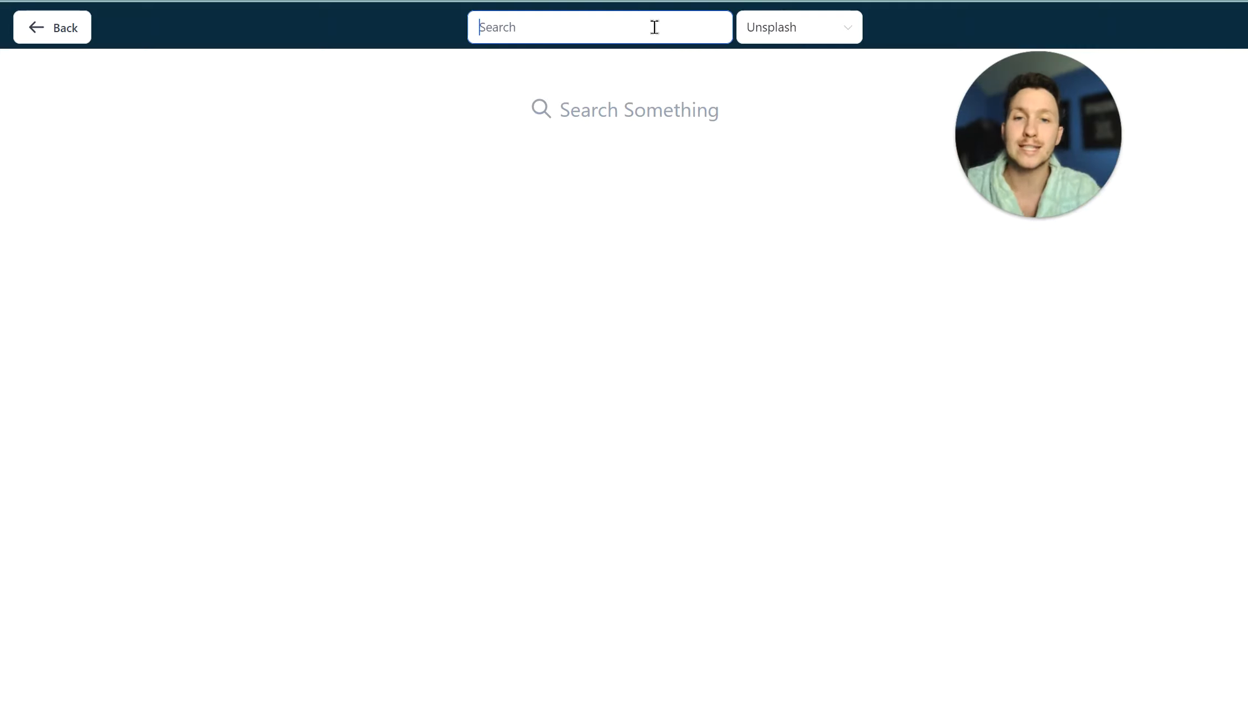
pyautogui.write('hai')
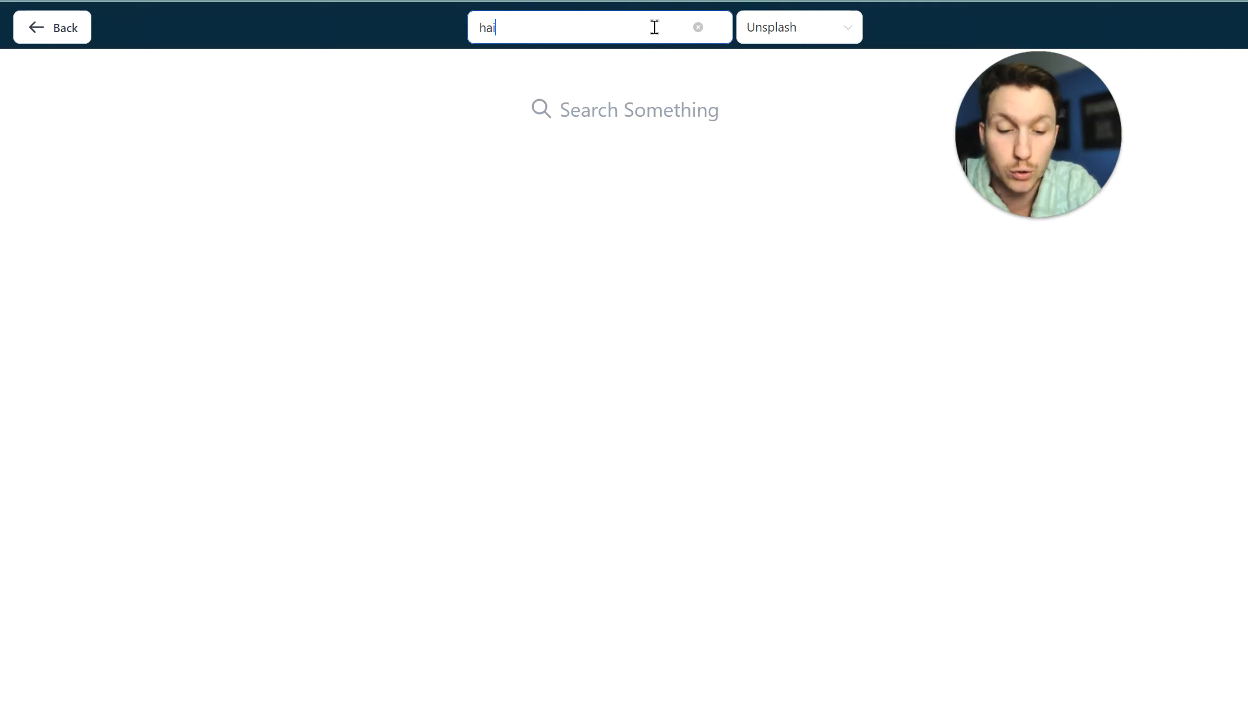
pyautogui.write('r')
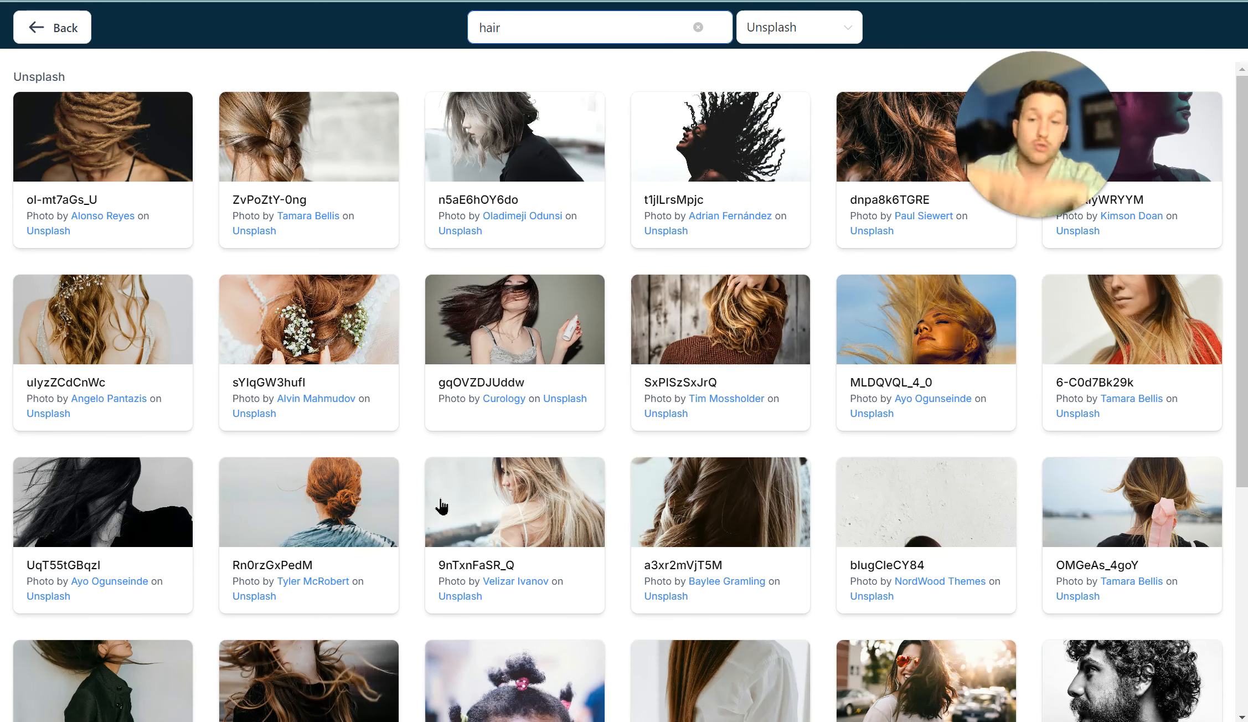
pyautogui.click(352, 176)
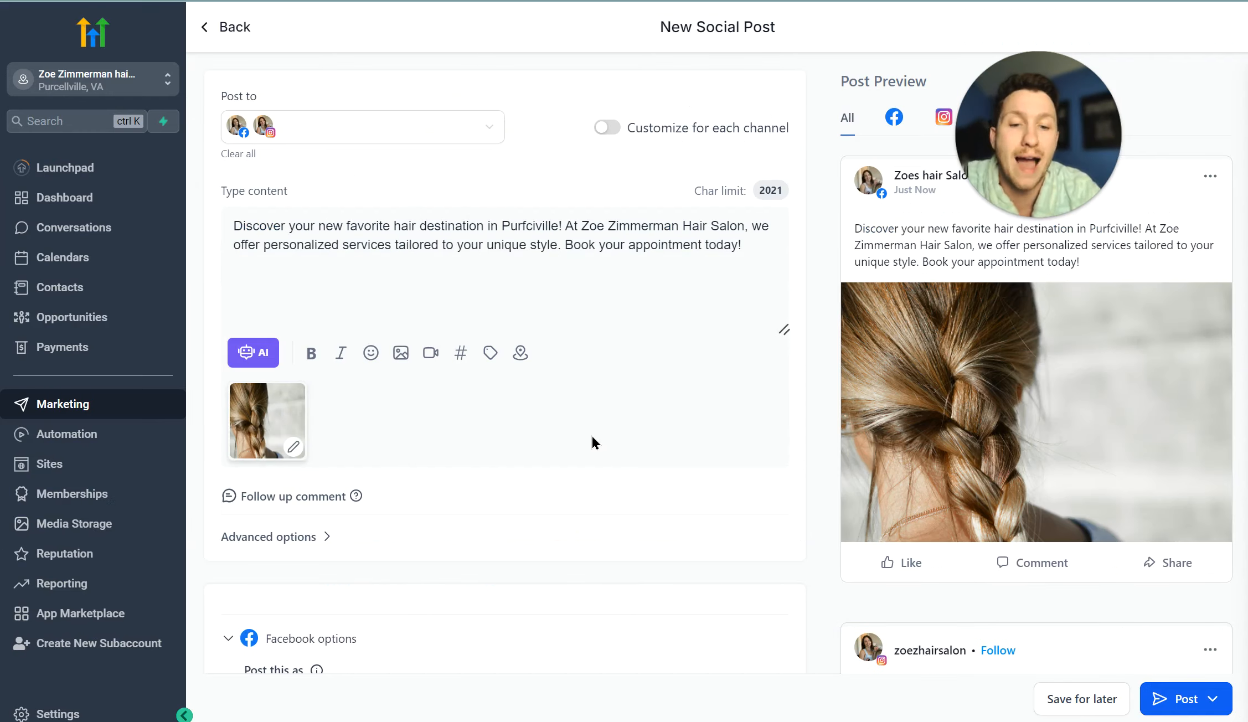
pyautogui.scroll(-3, 592, 441)
pyautogui.scroll(3, 591, 442)
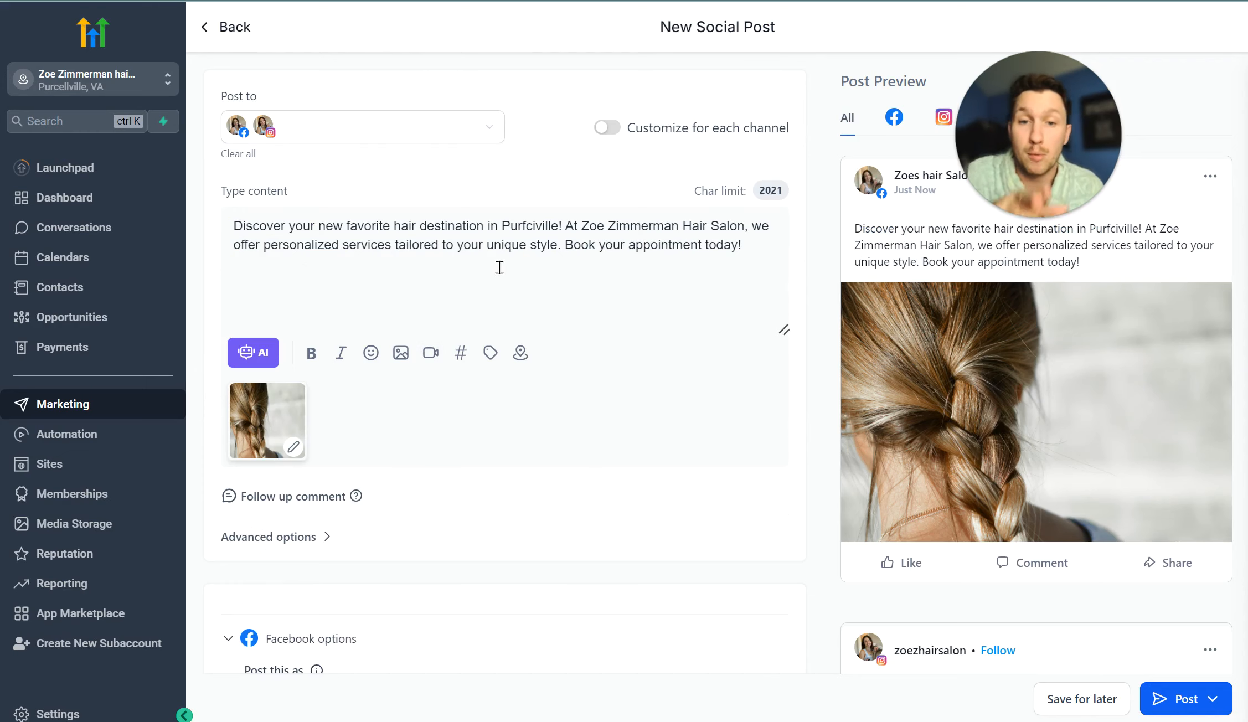
# Step: Switch to ChatGPT and copy the Post 2 "Fall Hair Trends" text, including its hashtags
pyautogui.scroll(-3, 491, 437)
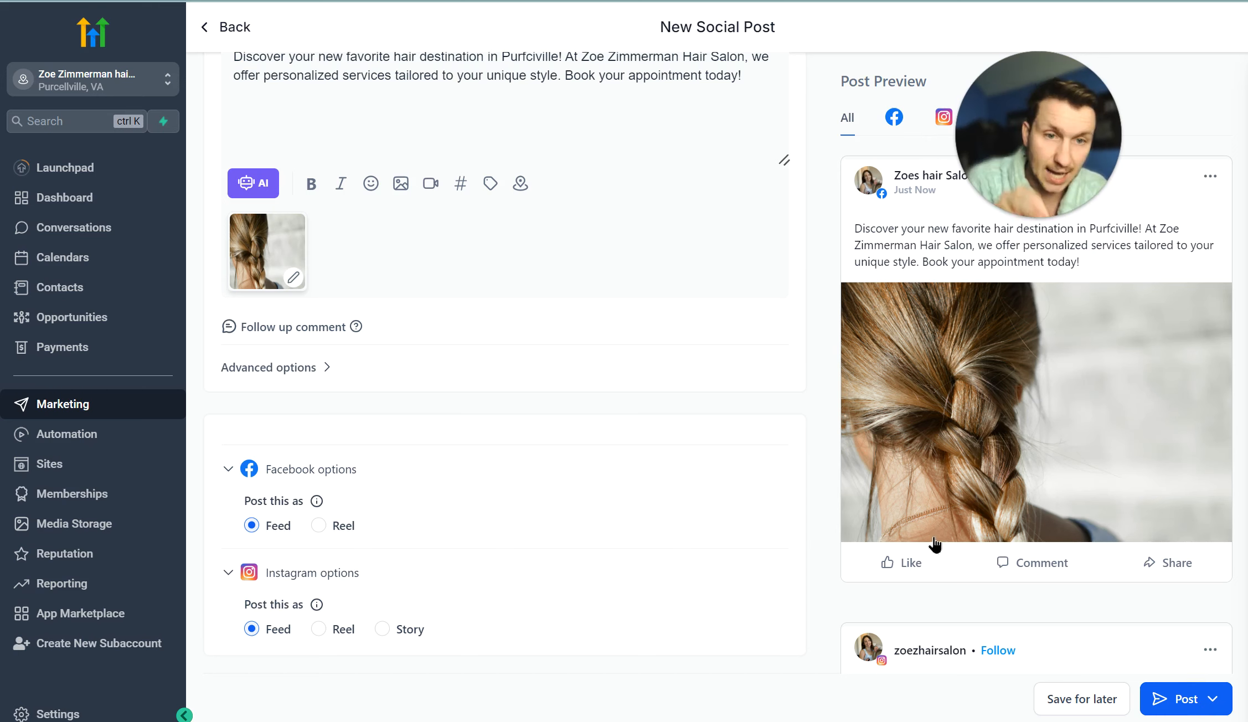
pyautogui.scroll(3, 710, 526)
pyautogui.click(354, 1)
pyautogui.scroll(-4, 485, 444)
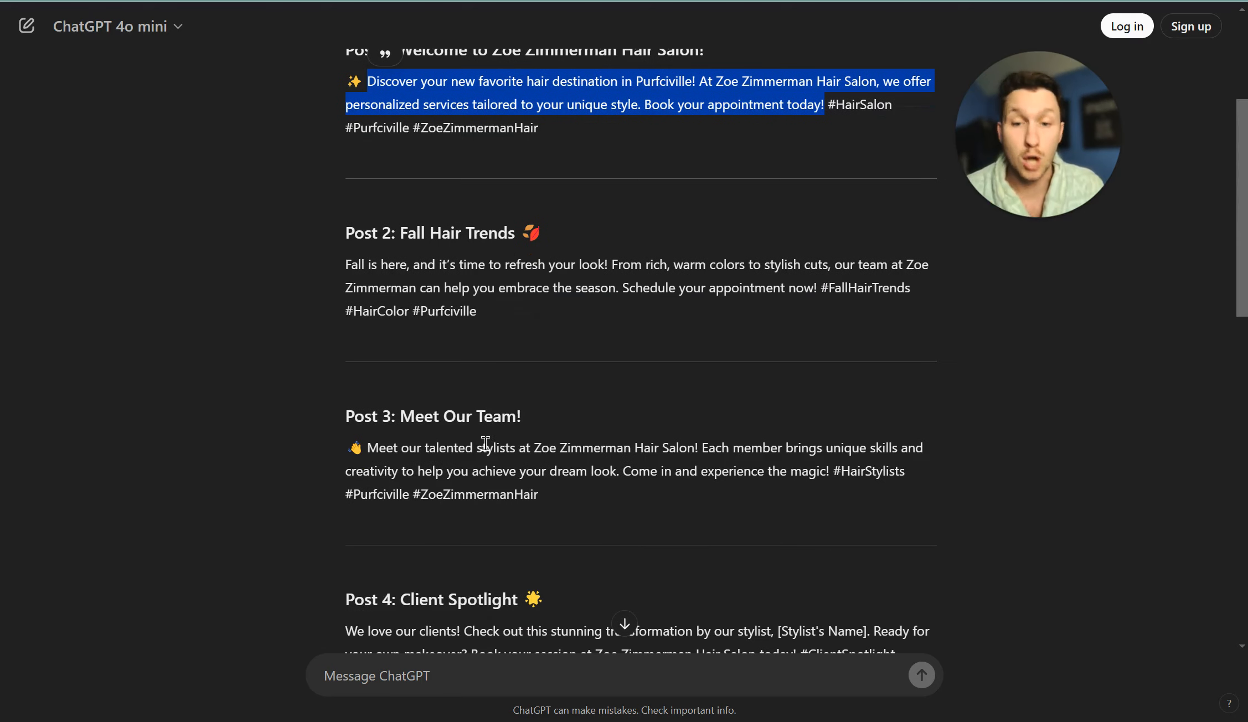
pyautogui.moveTo(351, 265); pyautogui.dragTo(481, 313)
pyautogui.rightClick(556, 278)
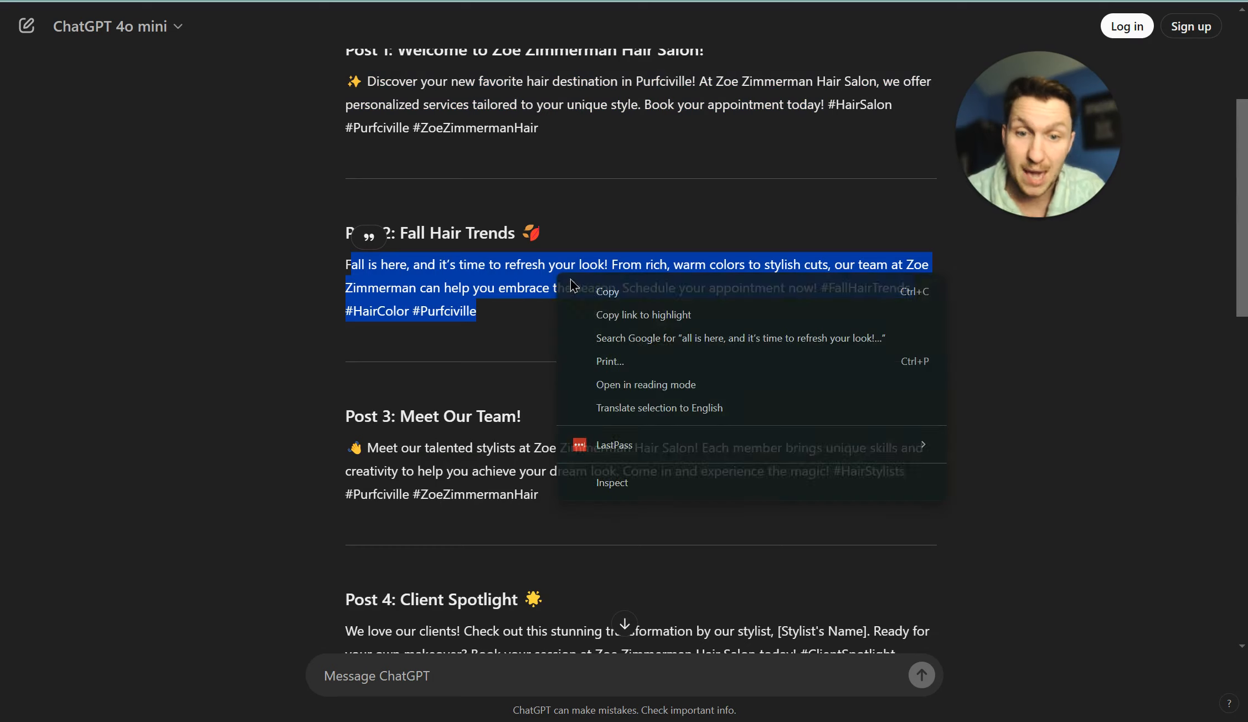
pyautogui.click(598, 288)
# Step: Switch back to HighLevel and leave the new social post without saving or posting it, returning to Social Planner
pyautogui.click(260, 1)
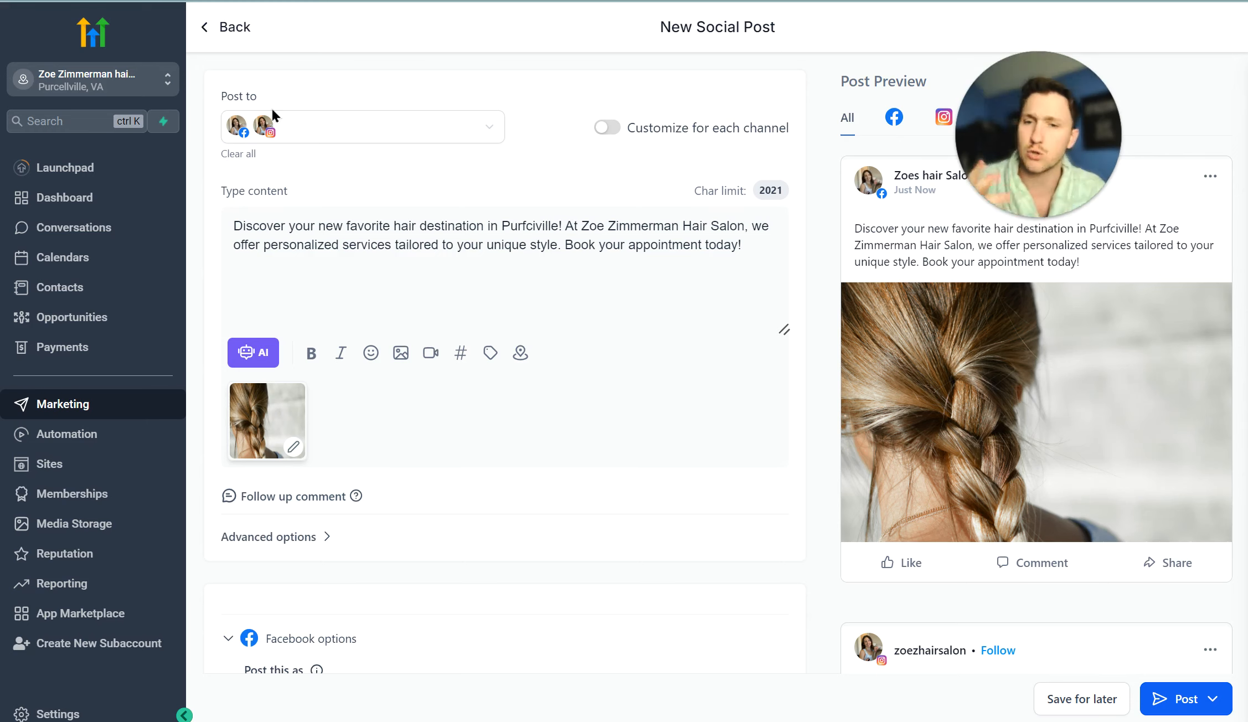
pyautogui.rightClick(536, 252)
pyautogui.click(425, 314)
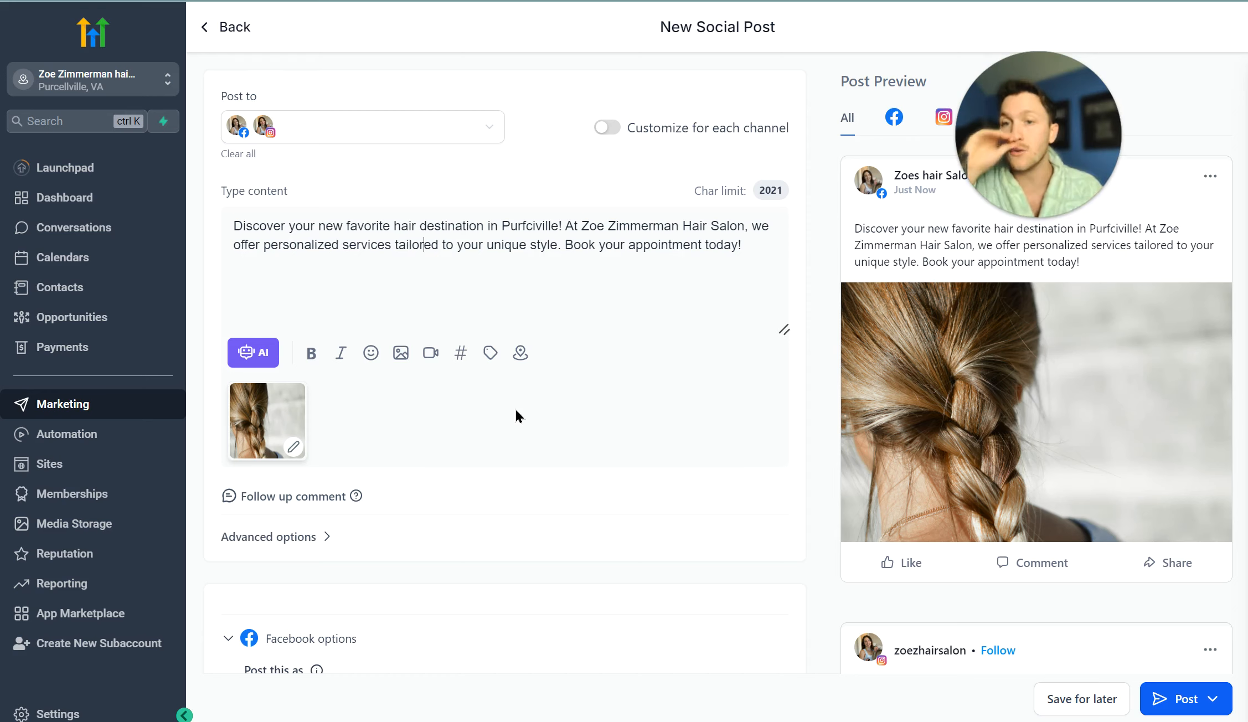
pyautogui.click(249, 28)
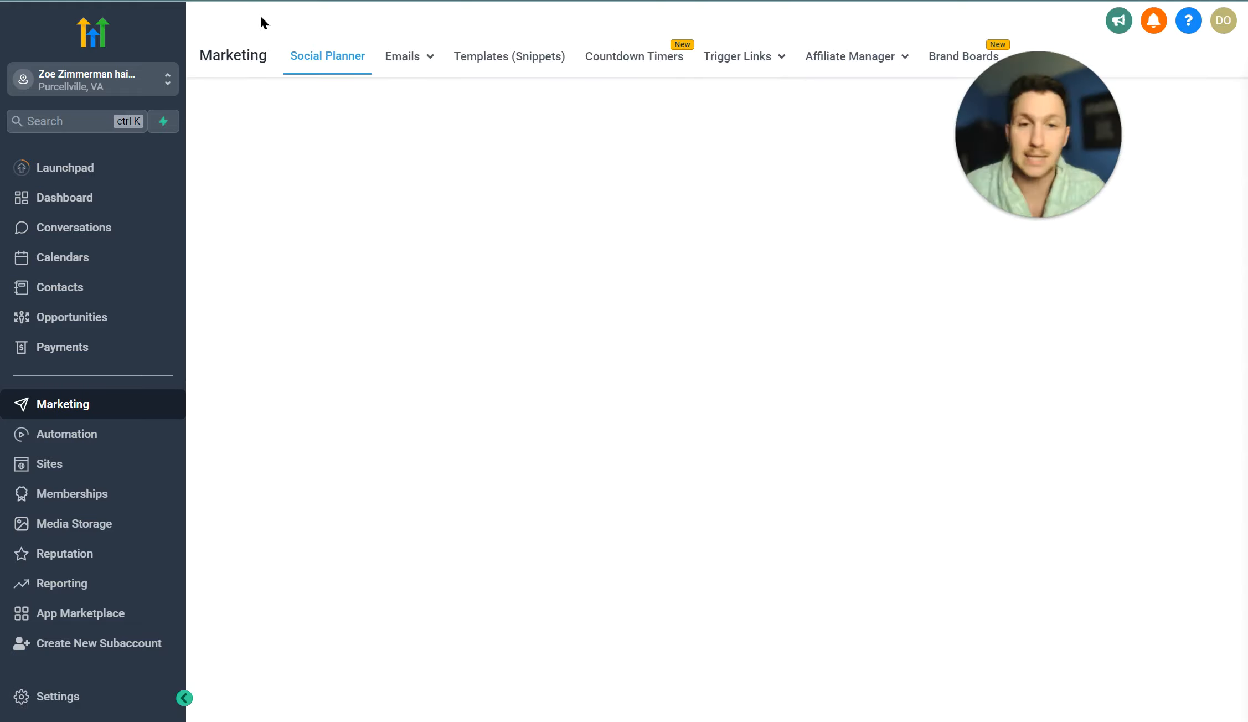